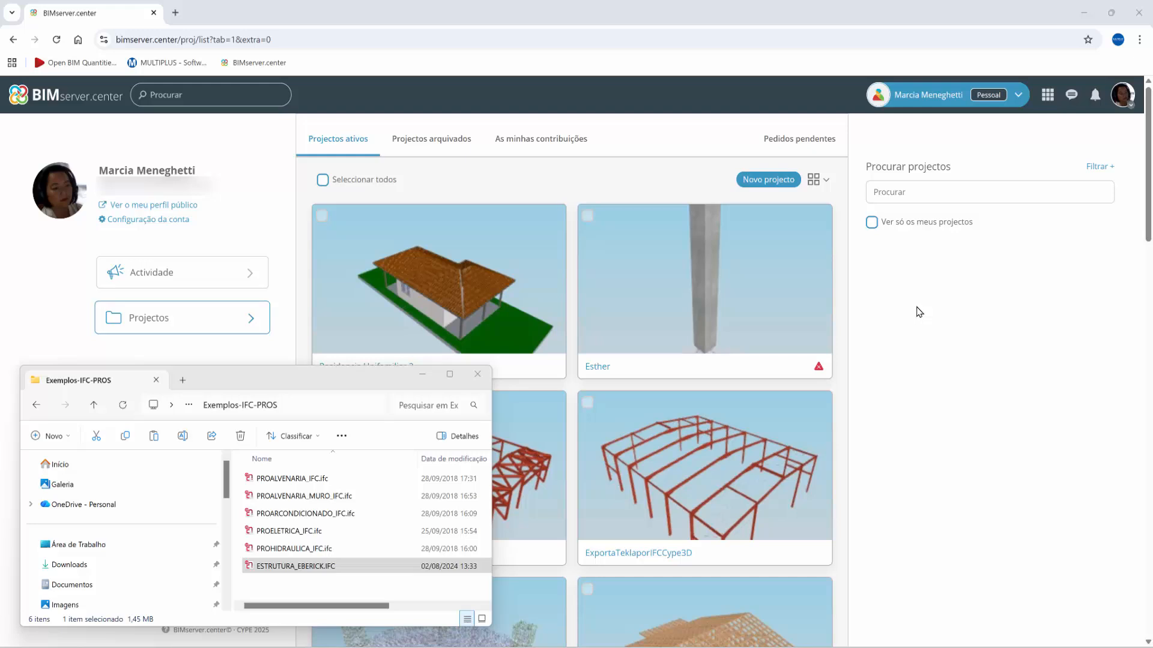
- Select the ESTRUTURA_EBERICK.IFC file, then start a new project named 'Obra do Eberick'
click(308, 570)
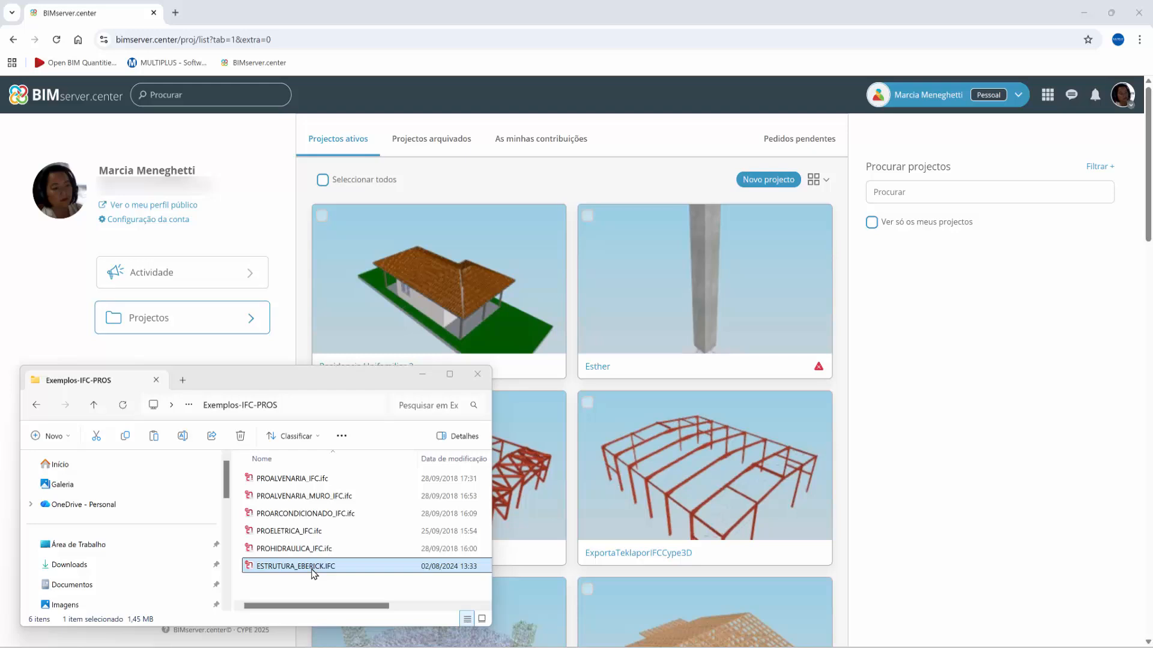
mouse_move(314, 574)
mouse_down()
mouse_move(150, 592)
mouse_move(534, 455)
mouse_move(675, 506)
mouse_move(397, 594)
mouse_move(344, 565)
mouse_move(317, 577)
mouse_up()
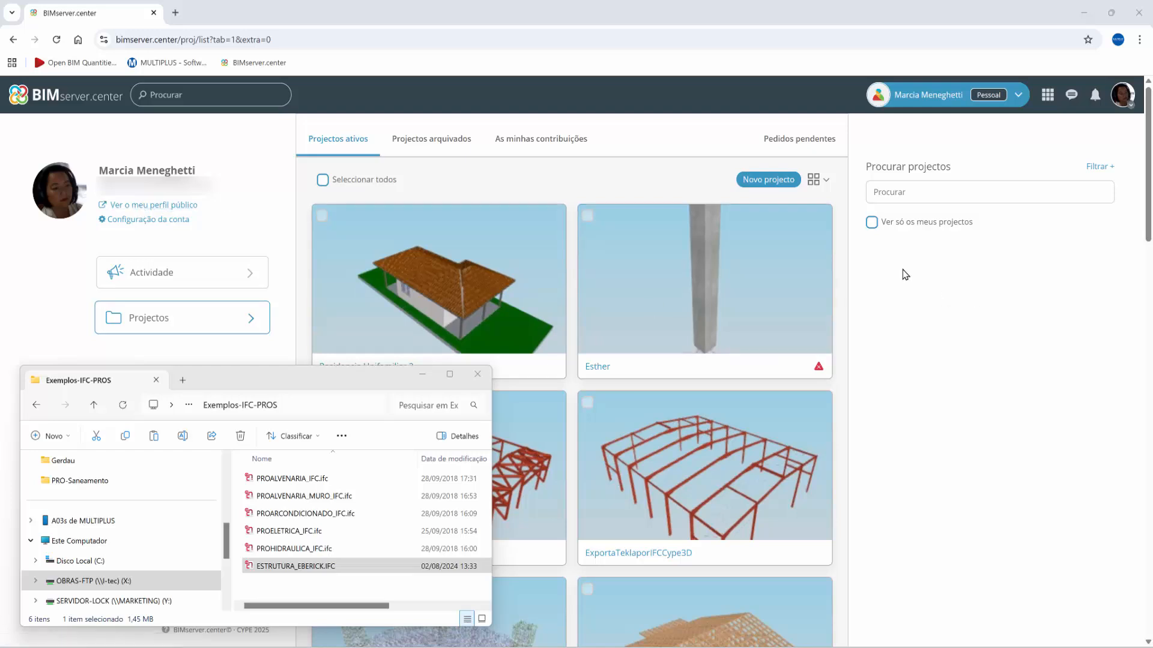
click(767, 181)
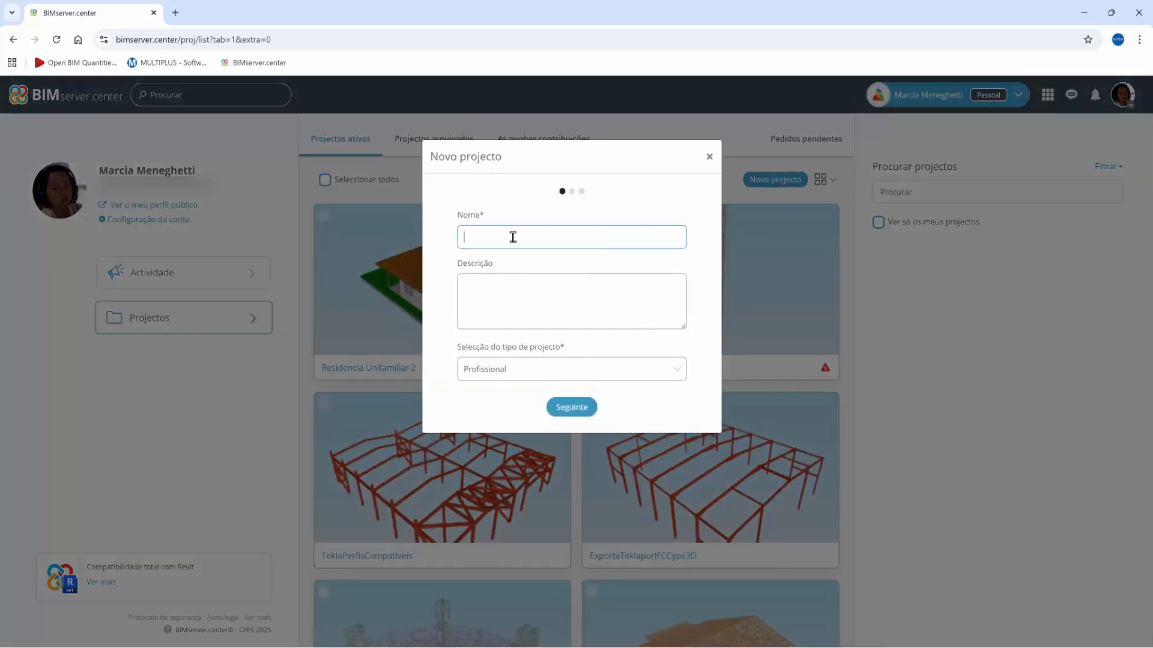
text(Obra do Eberick)
- Copy the project name into the description and create the project with default visibility
drag(539, 242, 330, 246)
key(ctrl+c)
click(494, 288)
key(ctrl+v)
click(571, 408)
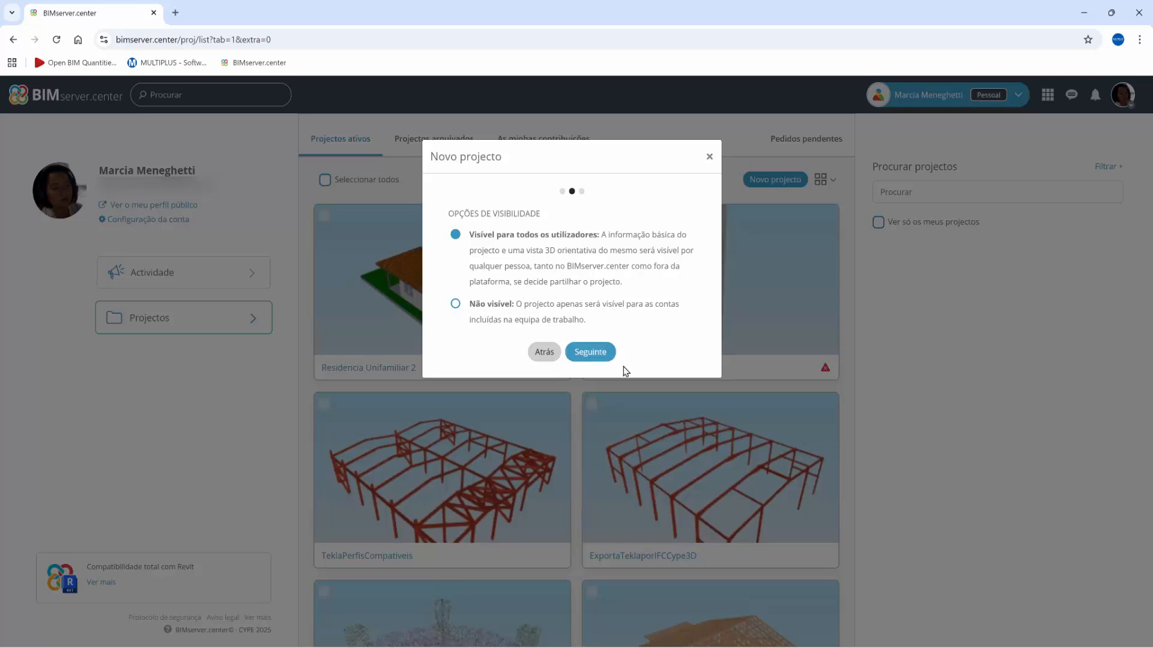
click(591, 353)
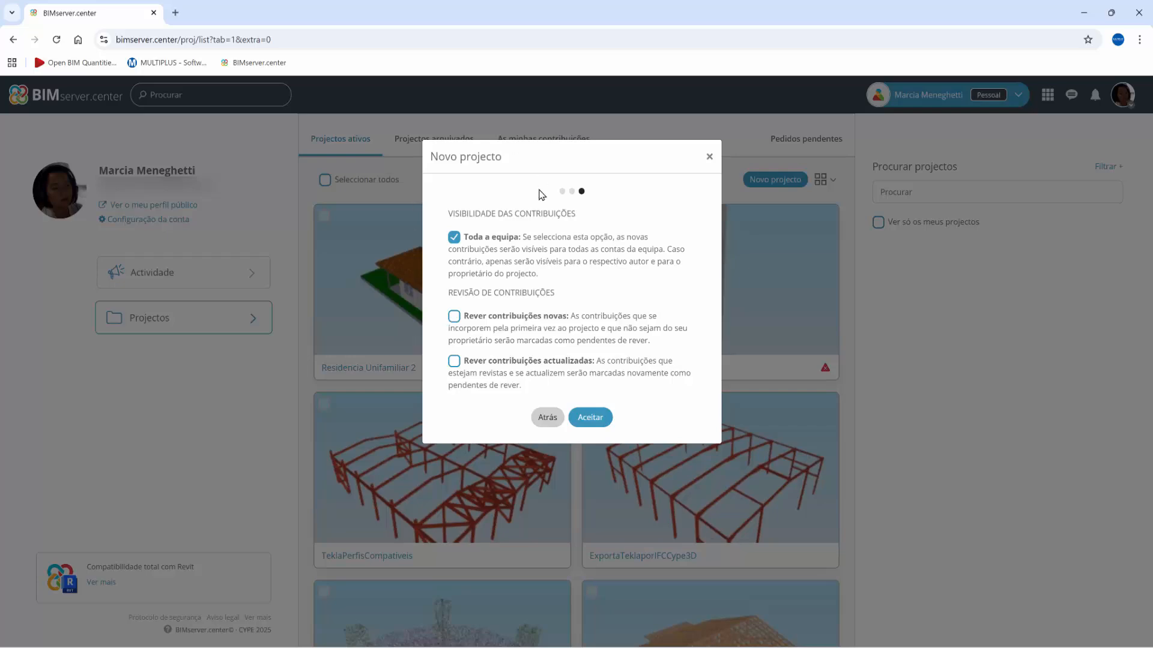
click(598, 419)
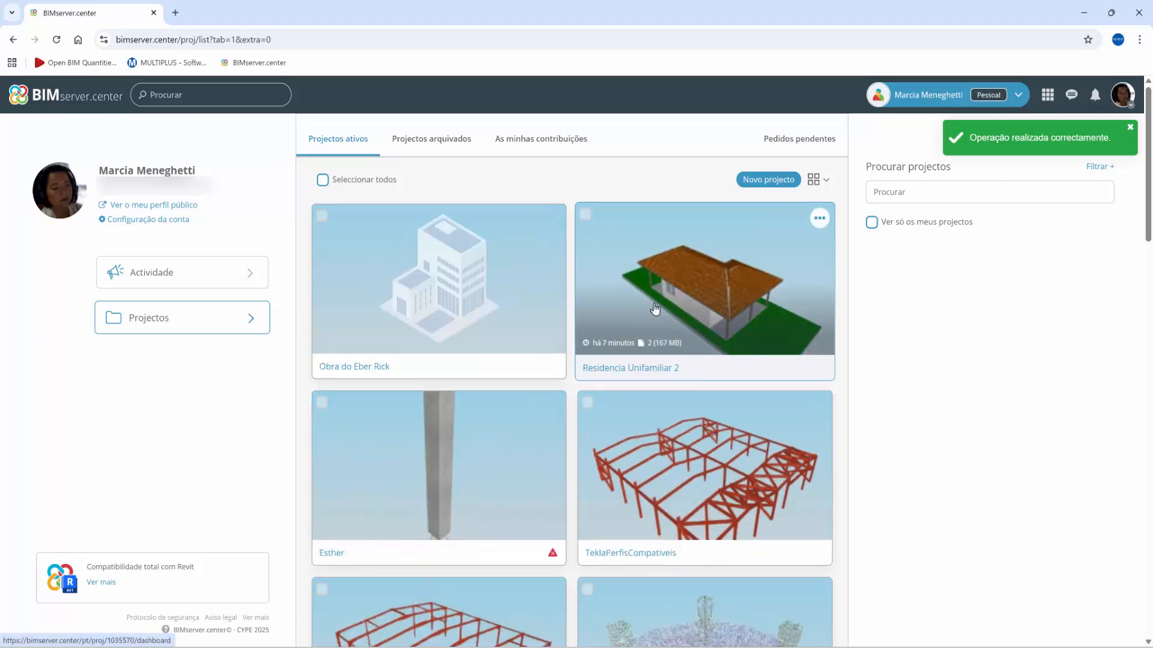
- Open the Obra do Eberick project card to view its dashboard
click(377, 296)
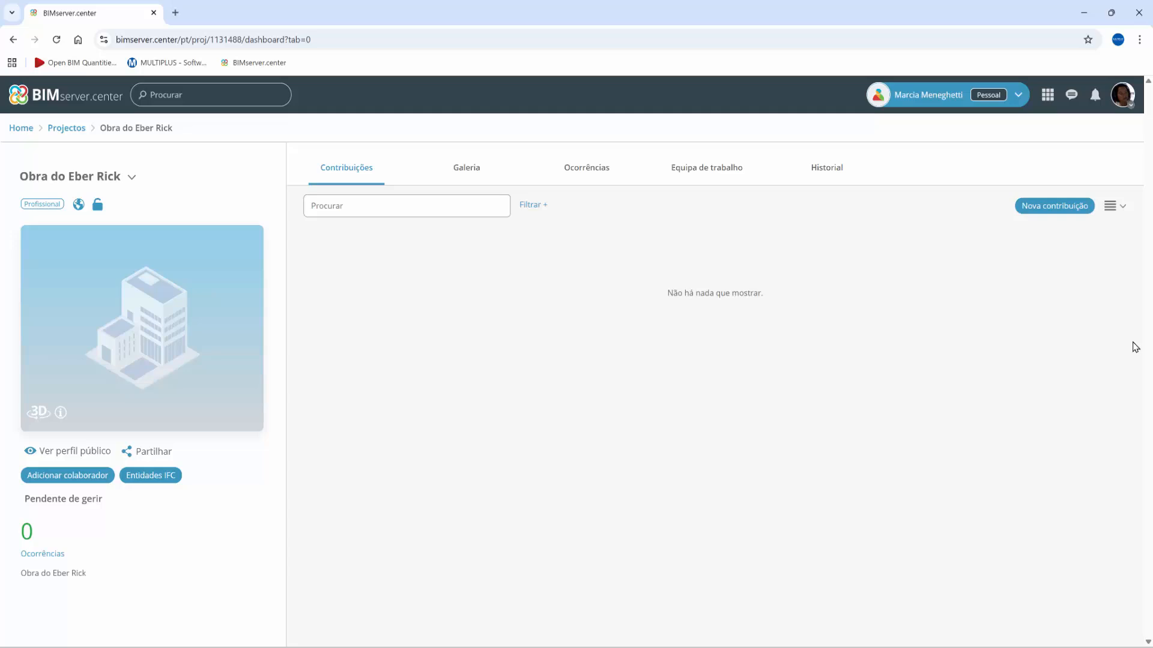
- Start a new contribution named 'Estrutura de Concreto Armado', copying the name into an extended description
click(1049, 209)
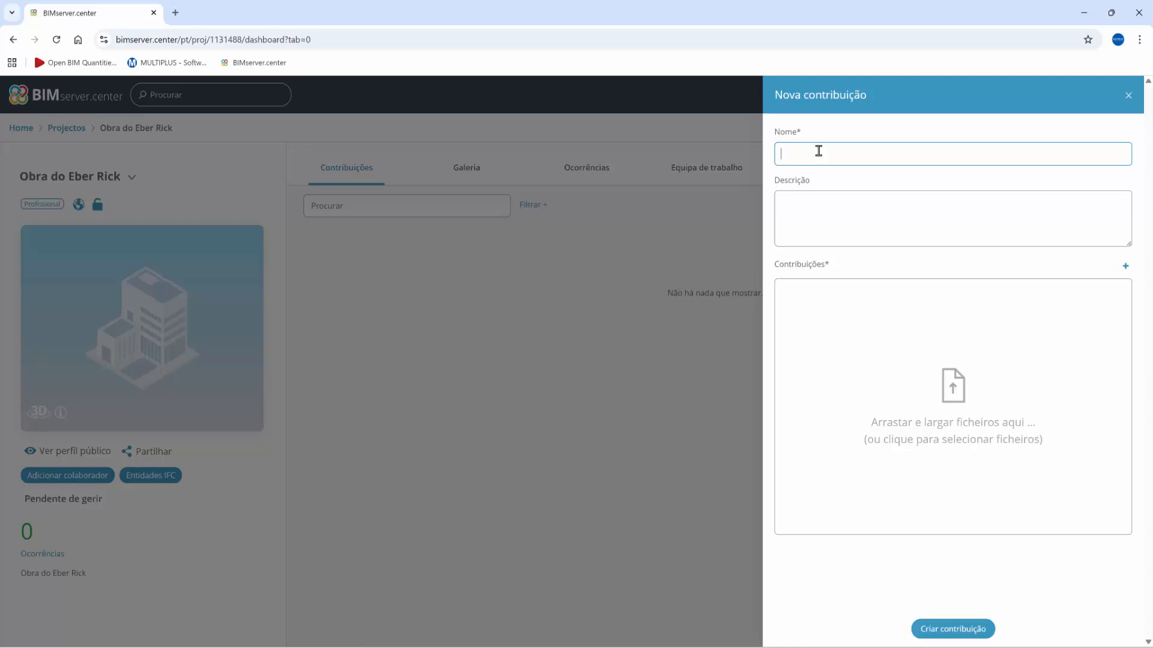
text(Estrutura de Concreto Armado)
drag(907, 159, 592, 162)
key(ctrl+c)
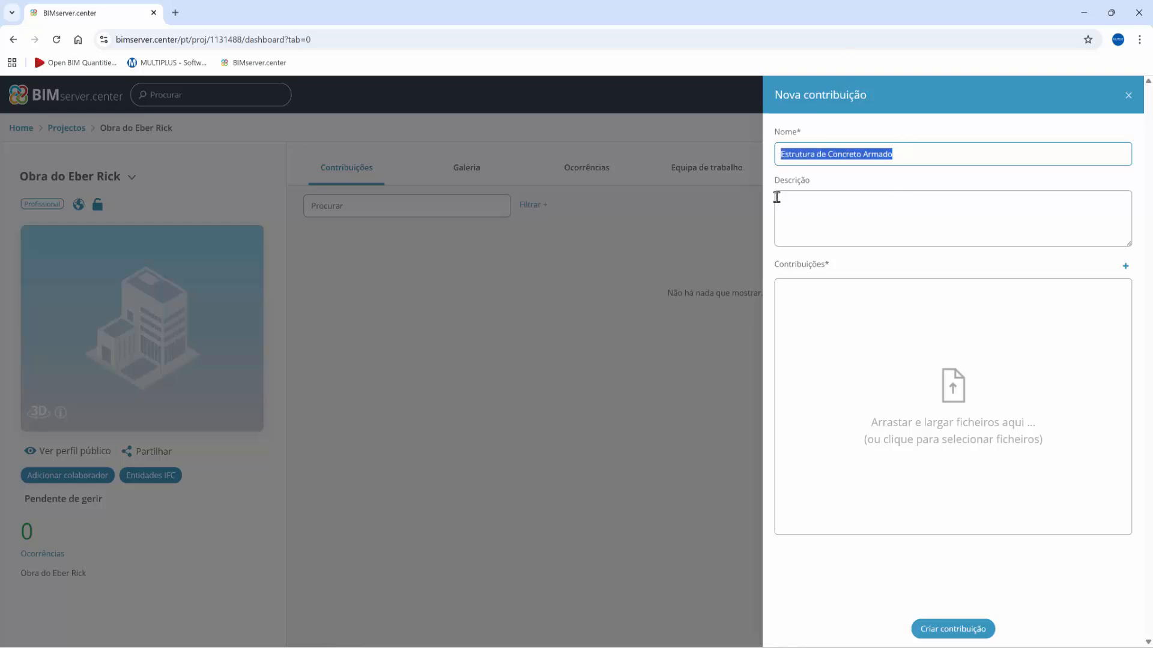
click(812, 200)
key(ctrl+v)
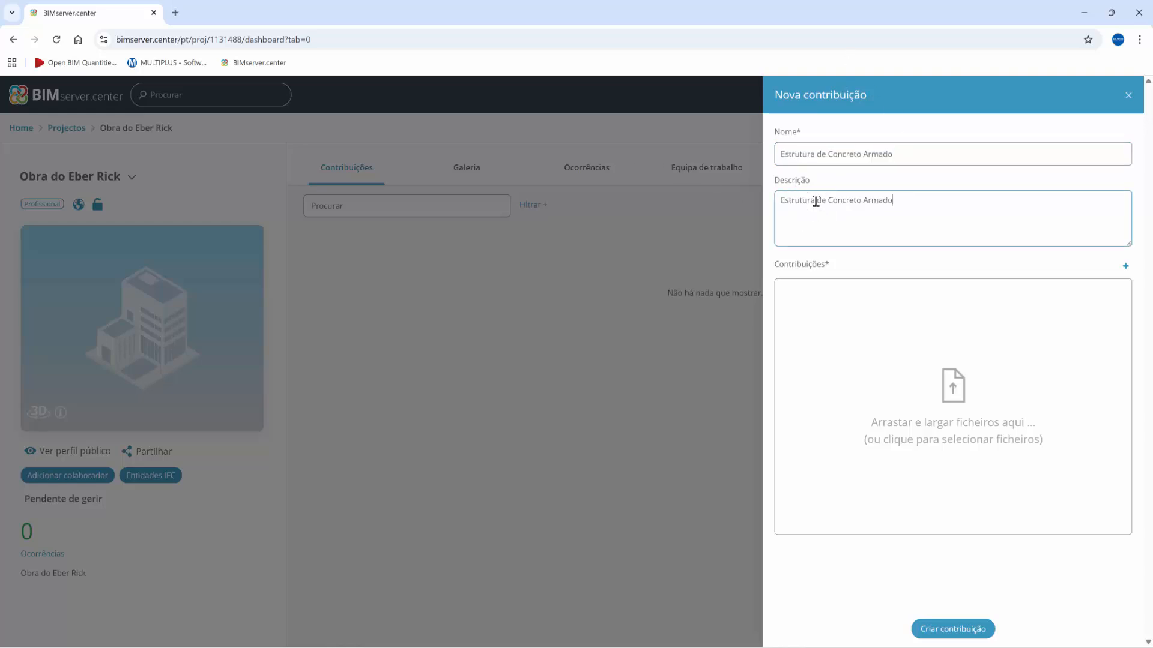
text(elaborado em IFC pelo Eber Rick)
- Attach ESTRUTURA_EBERICK.IFC from the file folder and create the contribution to upload it
key(alt+Tab)
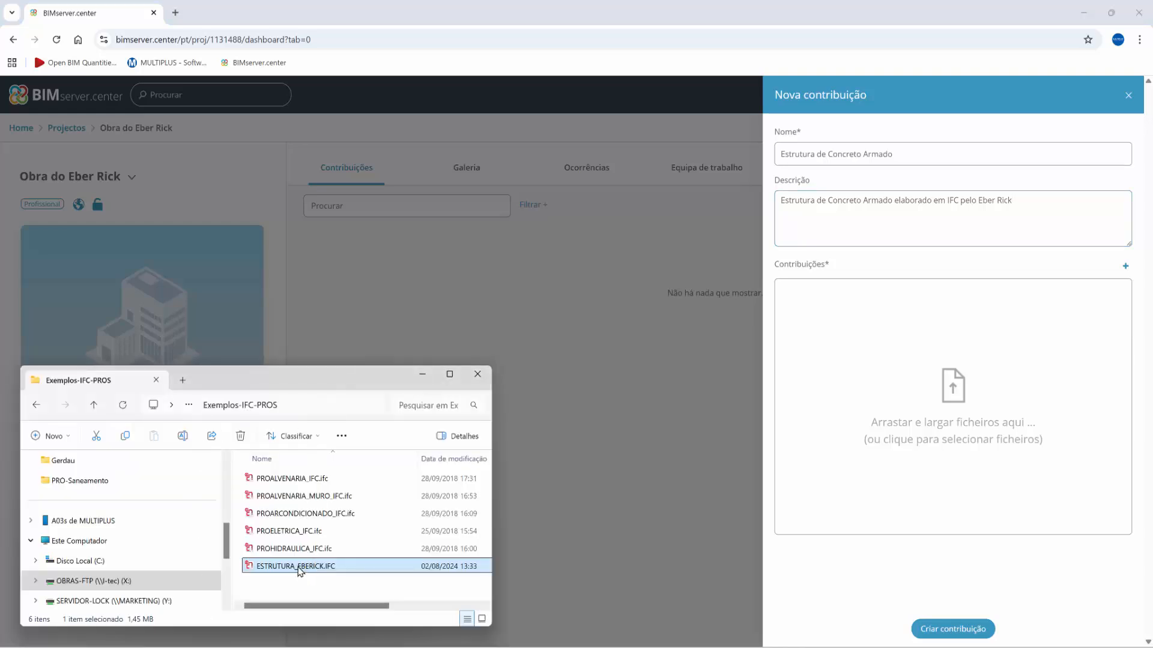
drag(300, 571, 1009, 340)
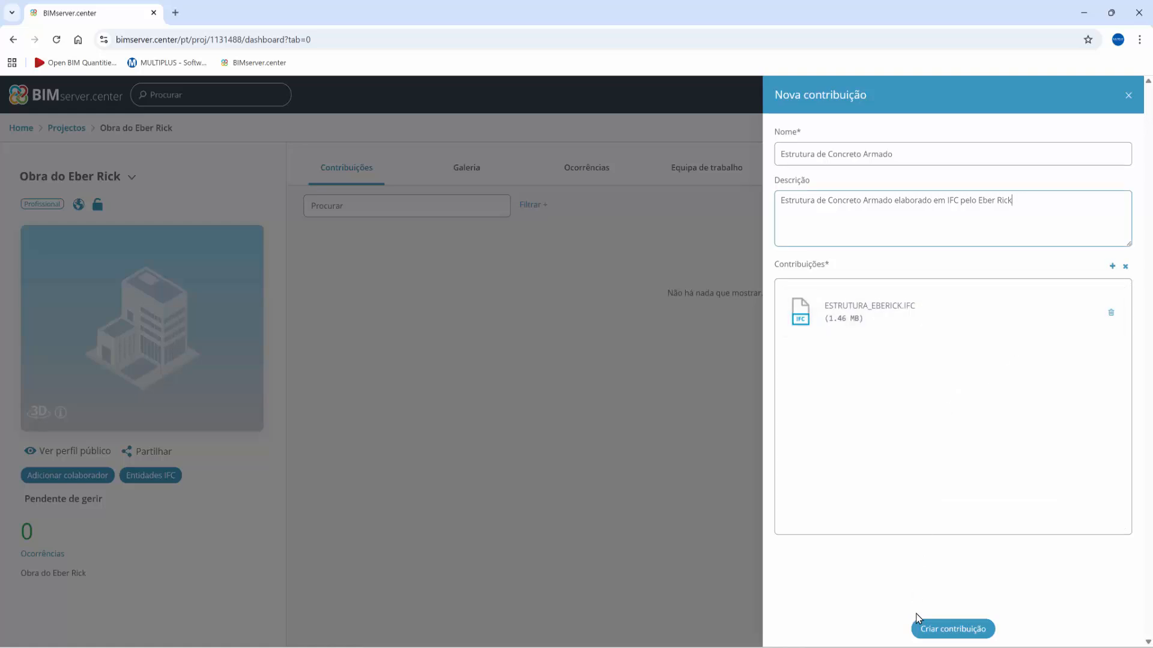
click(959, 630)
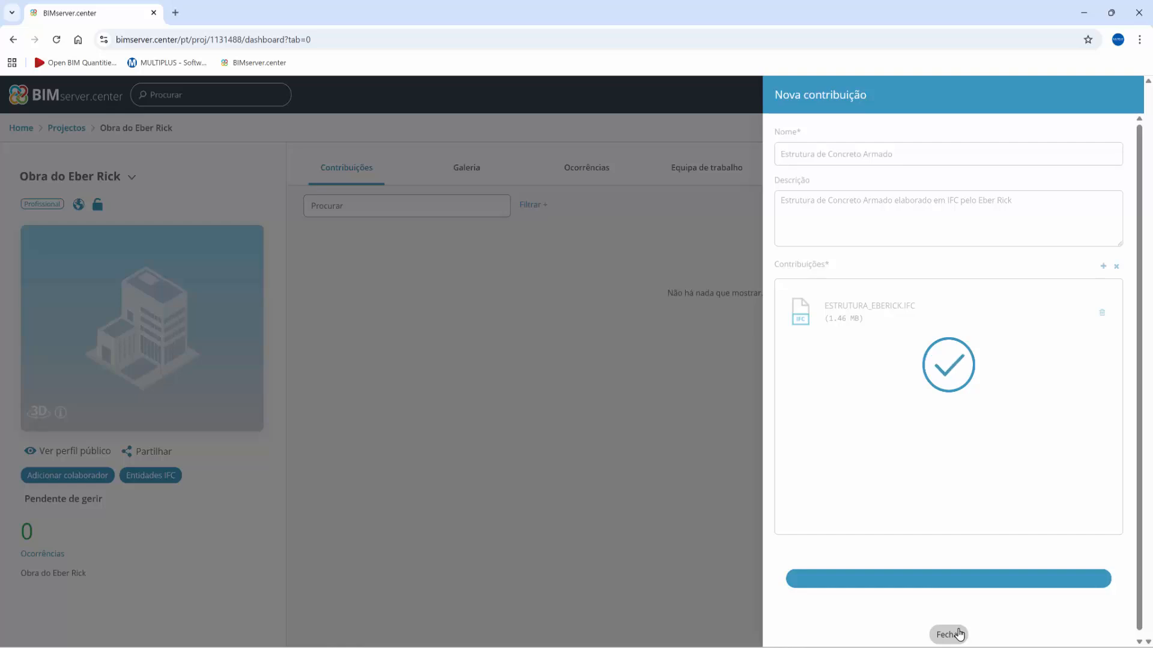
- Close the finished upload panel and open the project's Modelação 3D viewer in a new tab
click(957, 635)
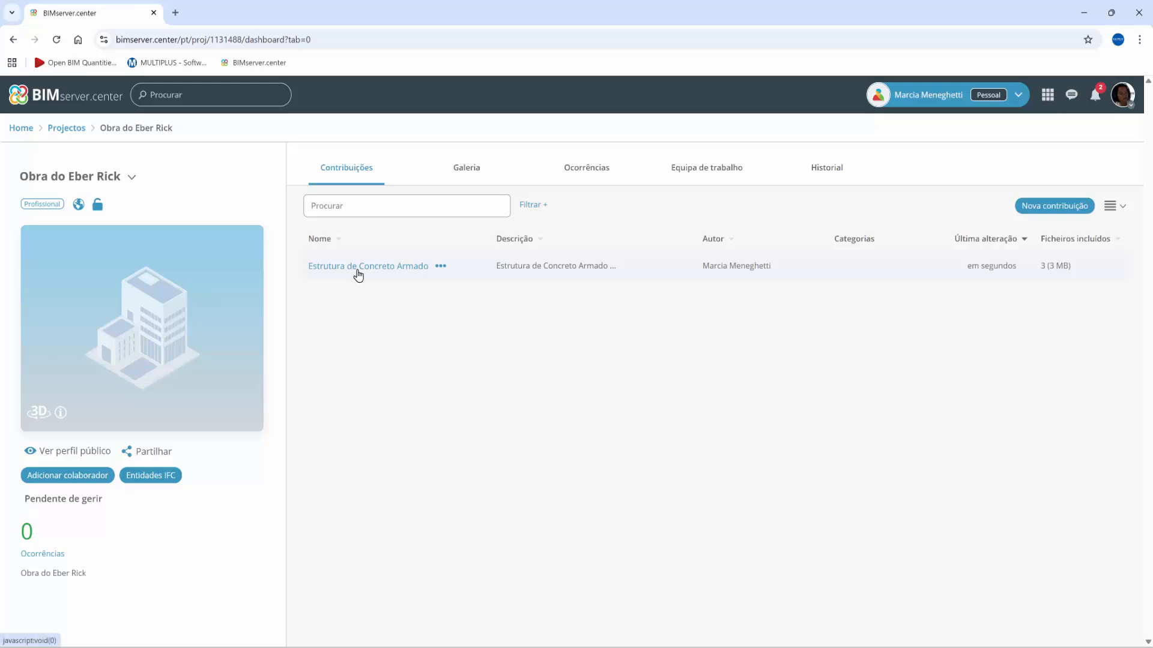
click(145, 366)
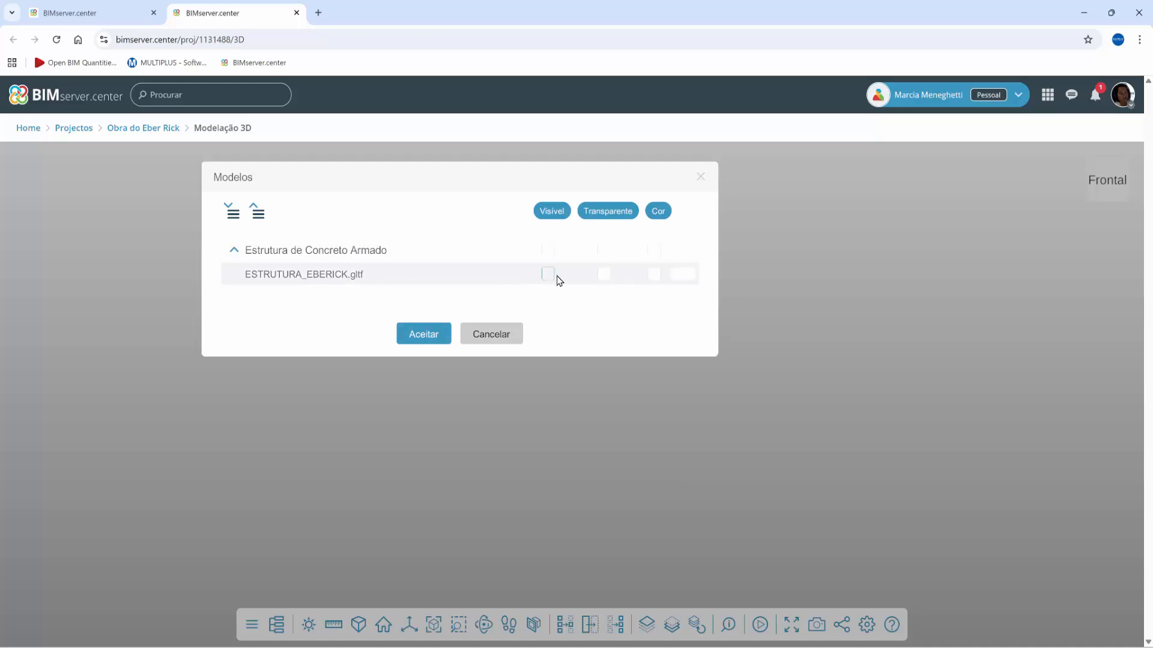
- Load ESTRUTURA_EBERICK.gltf as visible, then orbit and zoom to inspect slabs, beams and columns
click(548, 274)
click(423, 334)
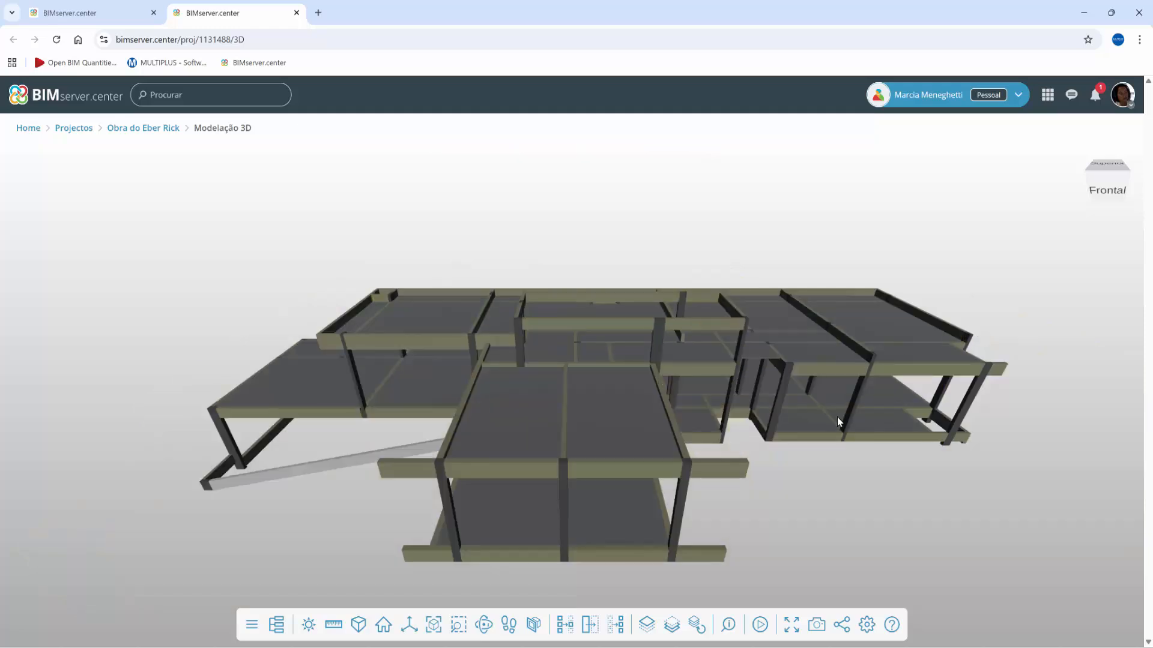
drag(805, 446, 733, 430)
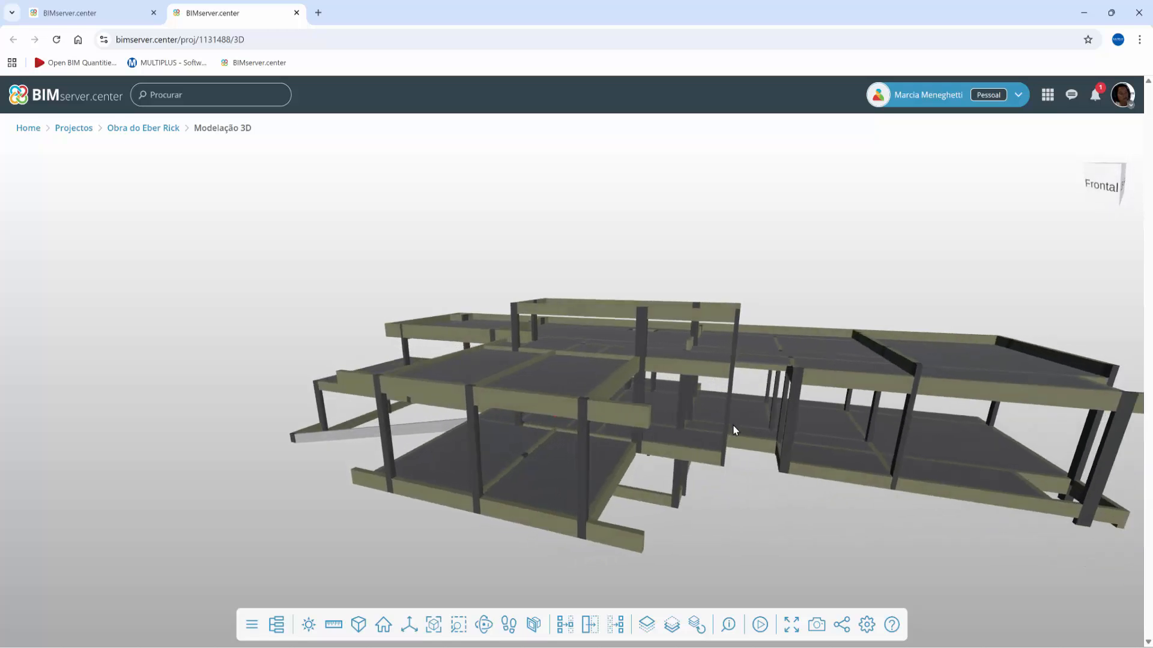
drag(815, 449, 669, 427)
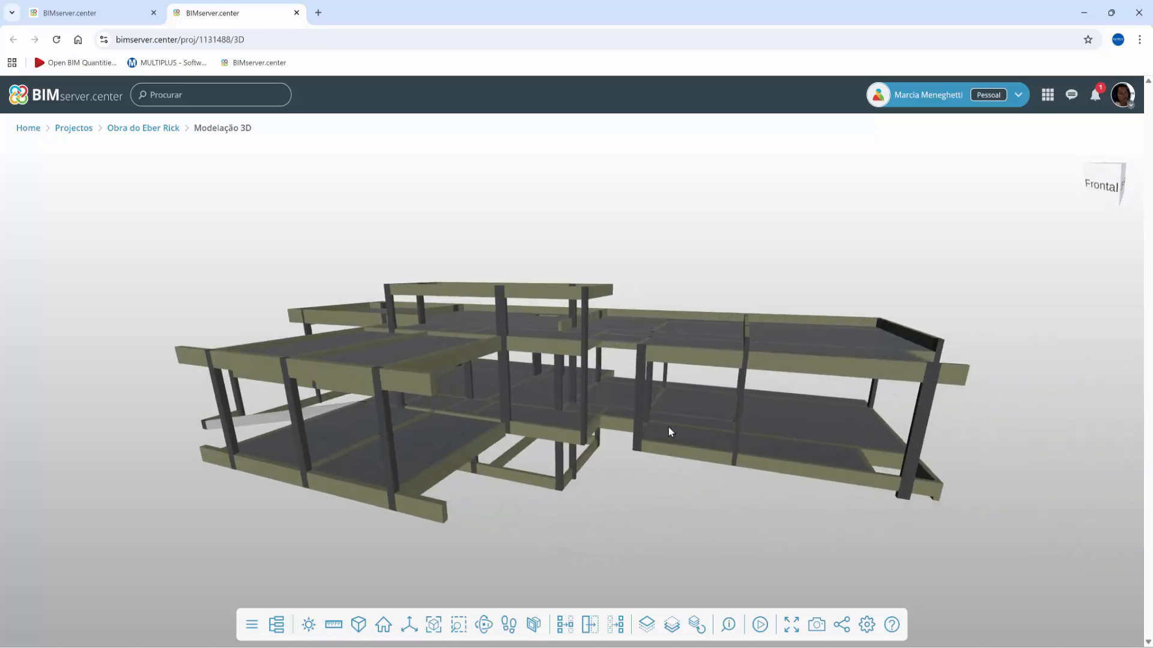
scroll(670, 430, down, 2)
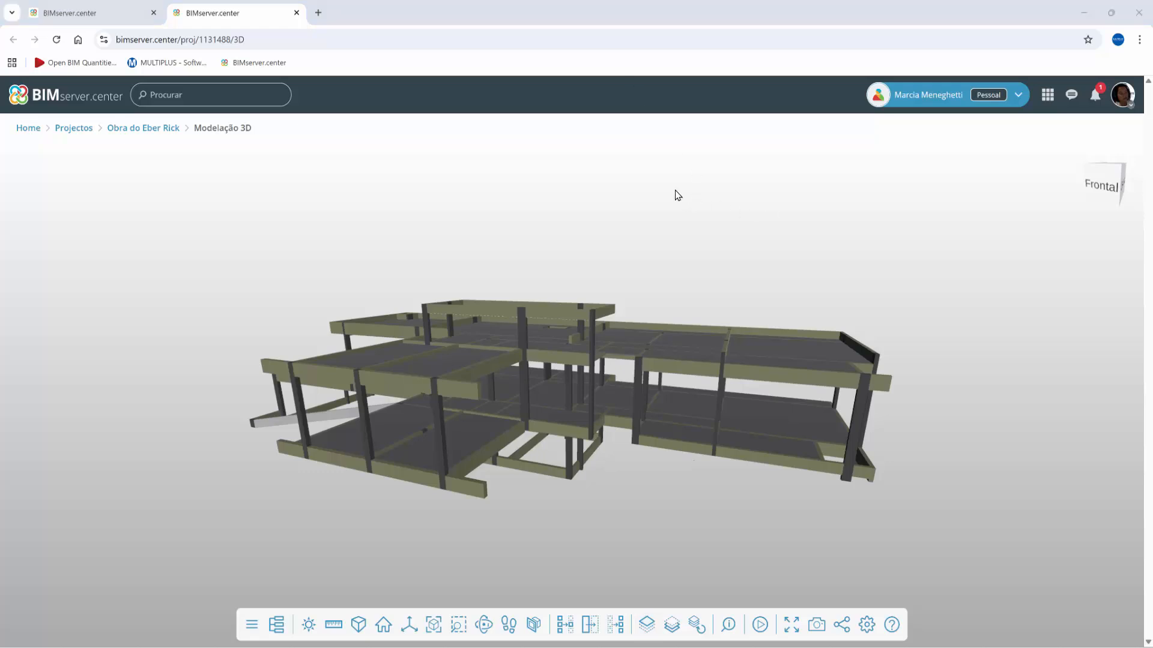
- Open the Open BIM Quantities page on the MULTIPLUS website in a new tab, then return to the 3D viewer
click(318, 13)
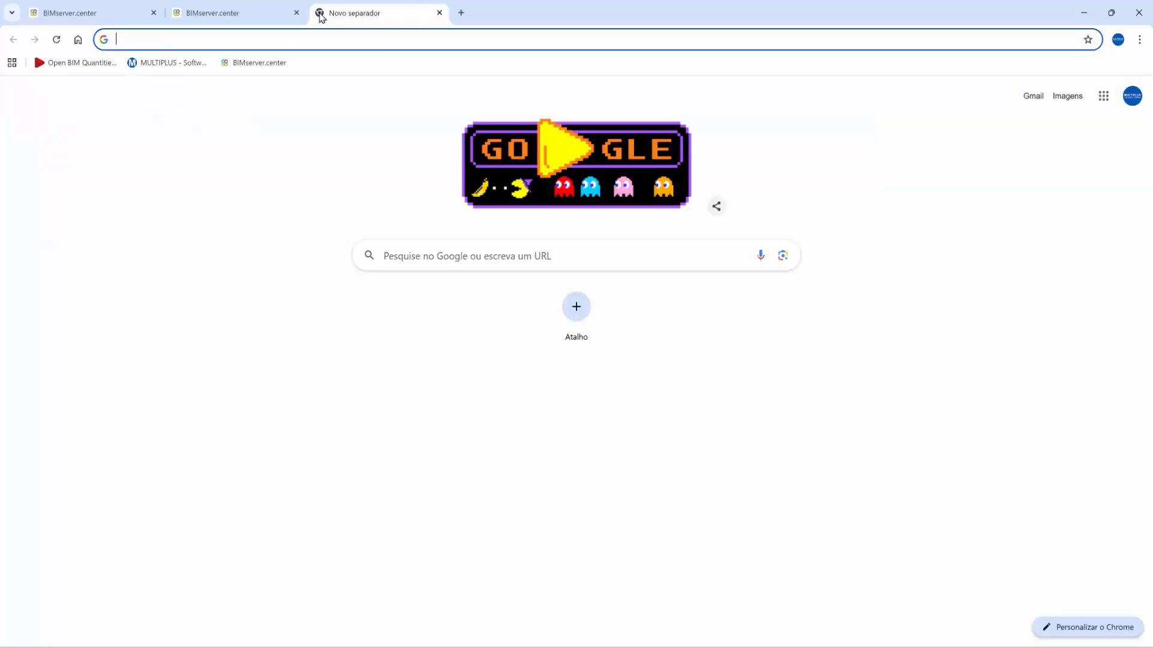
click(180, 65)
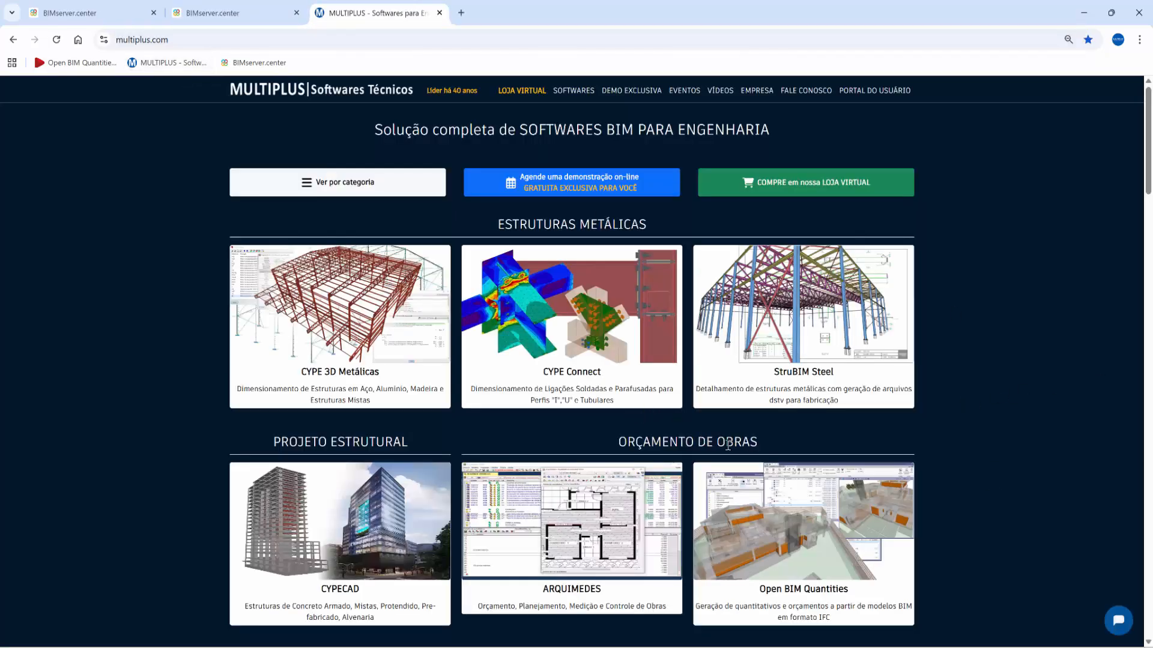
click(828, 550)
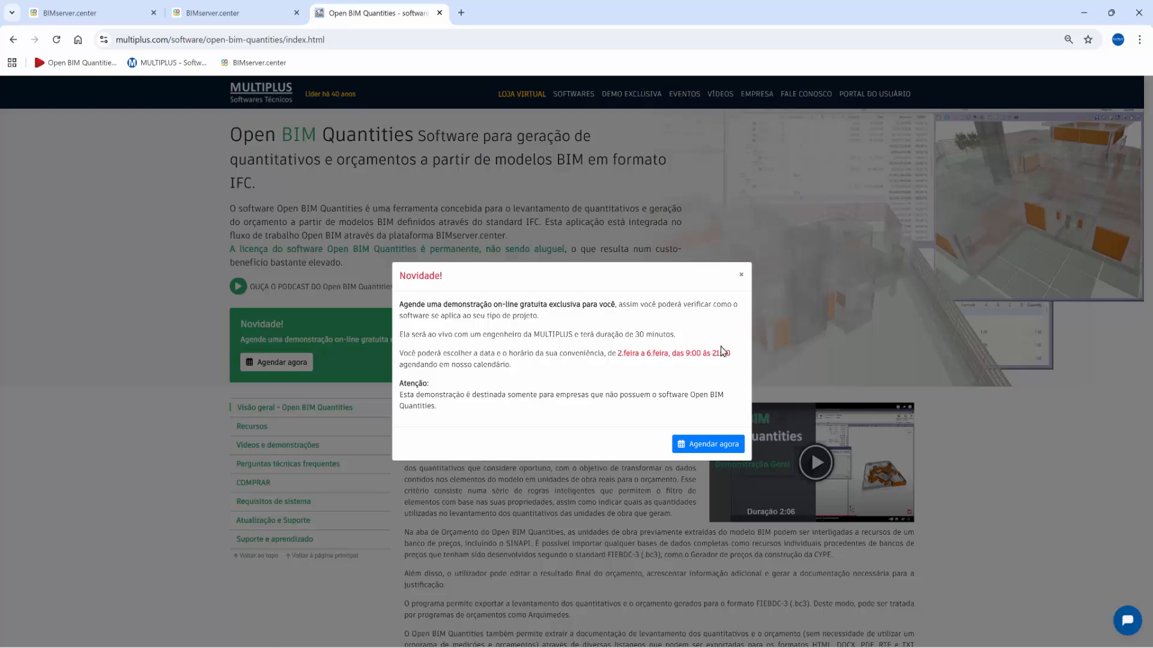
click(742, 276)
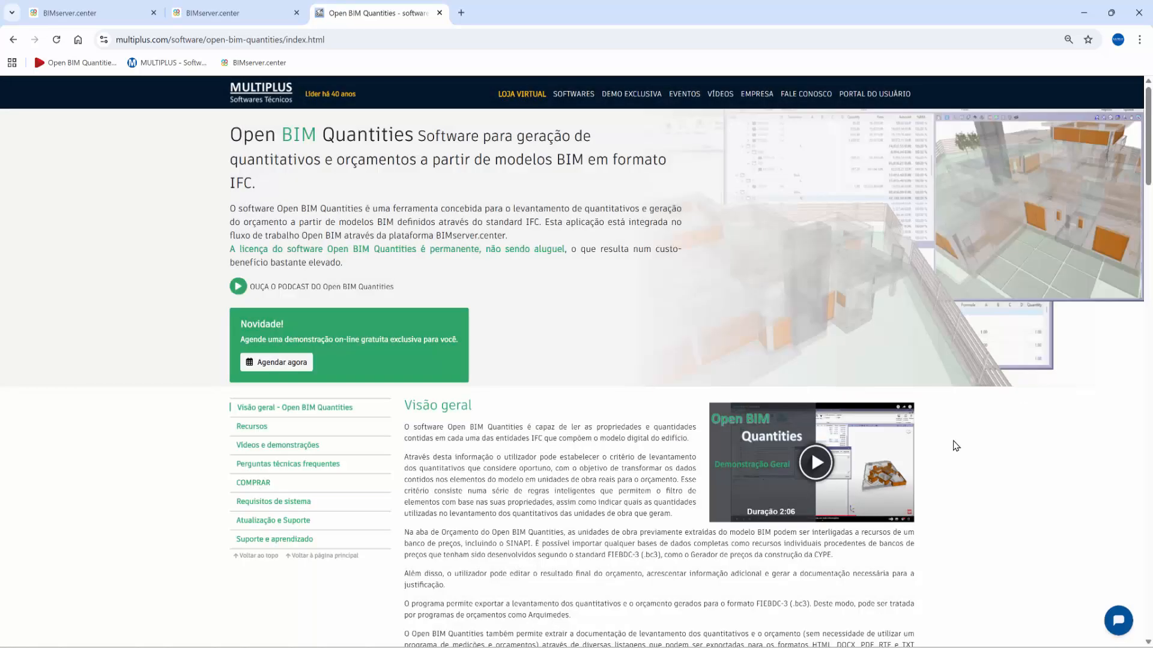
click(214, 13)
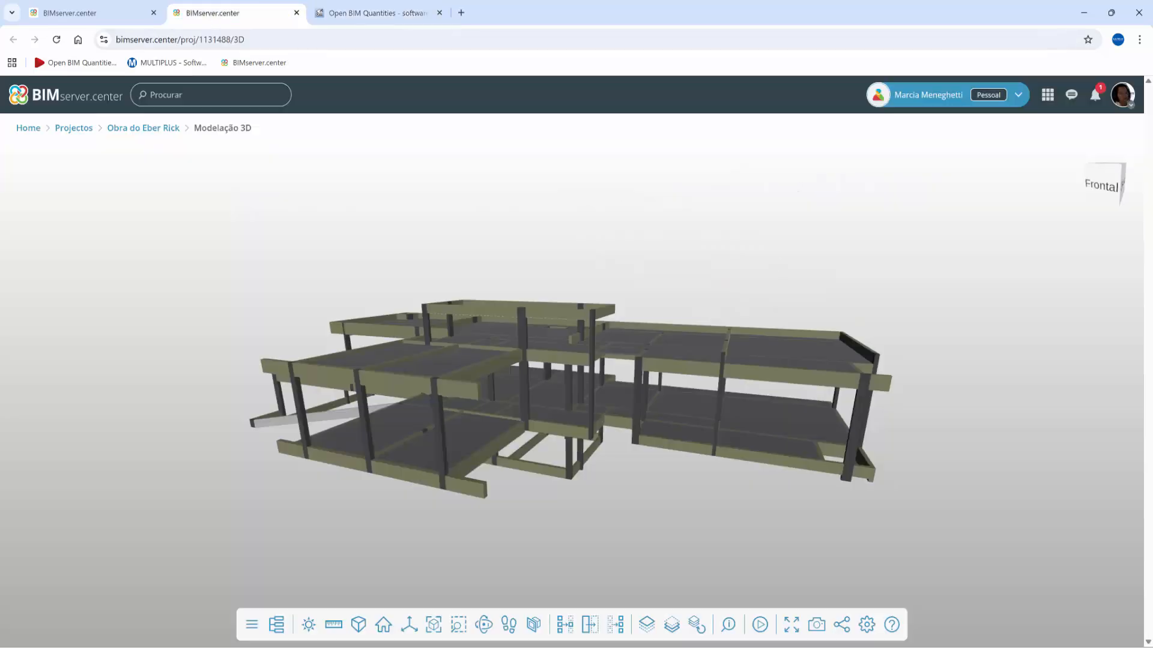
- Open the BIMserver.center Store and search its applications for 'open'
click(1050, 102)
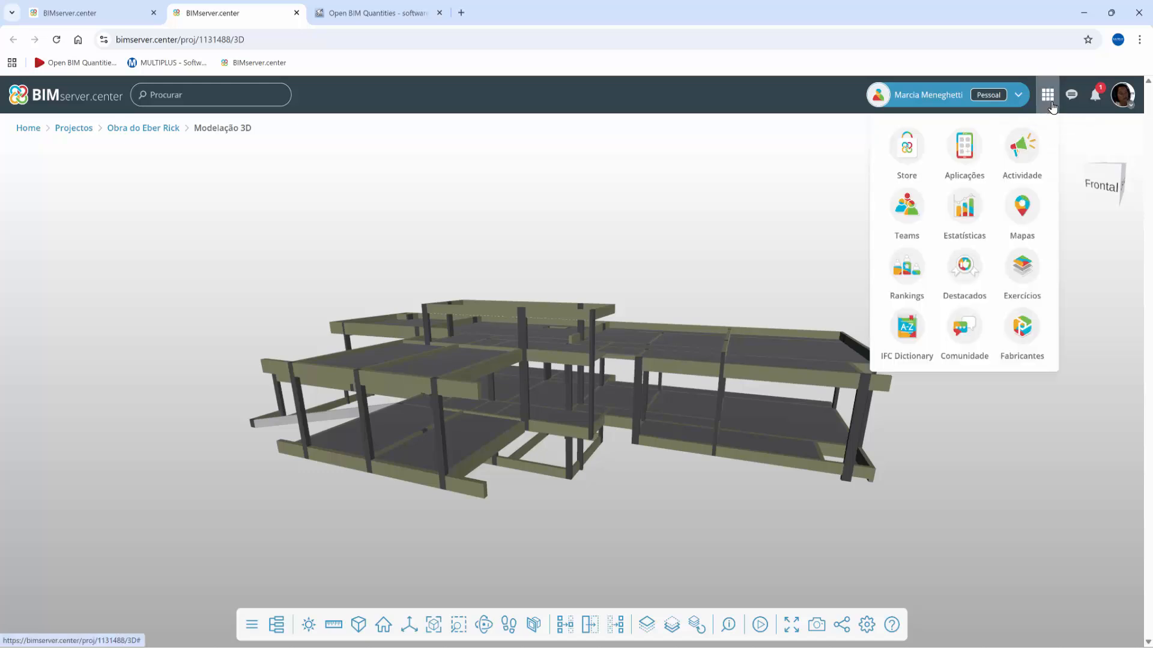
click(906, 151)
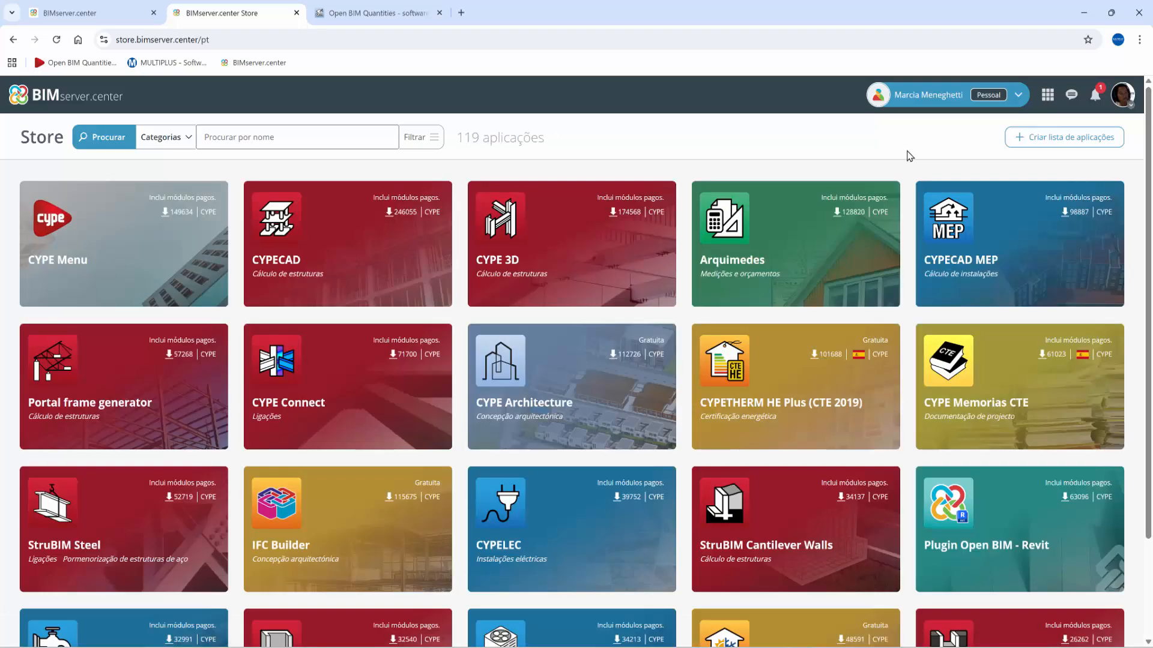
click(298, 138)
text(ope)
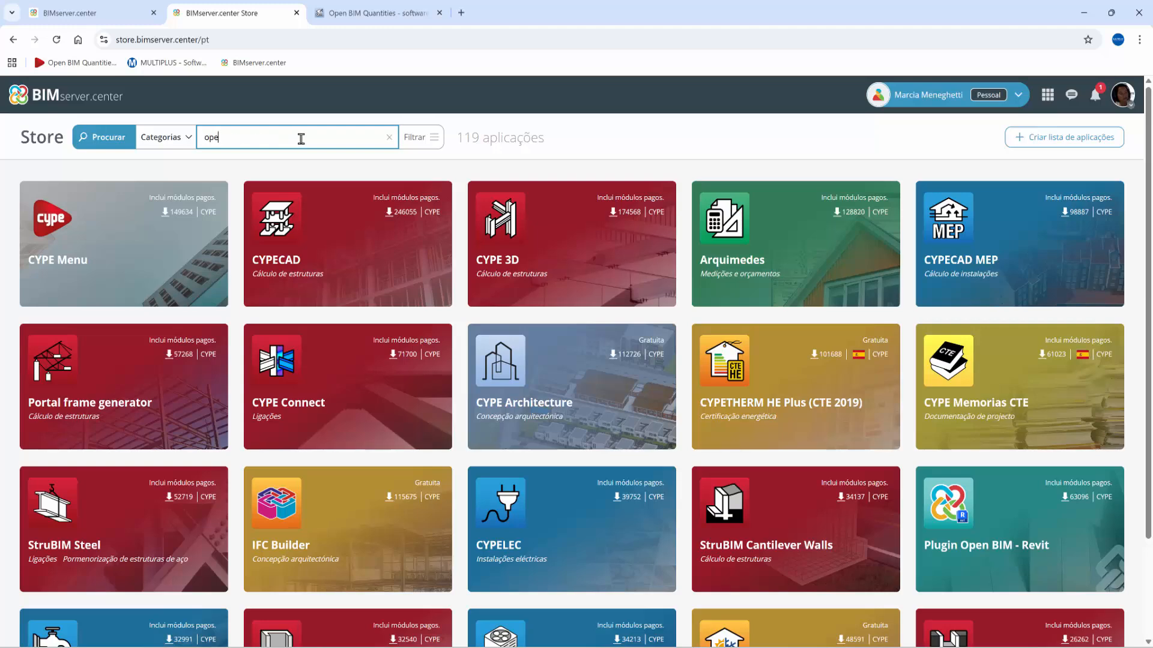
text(n)
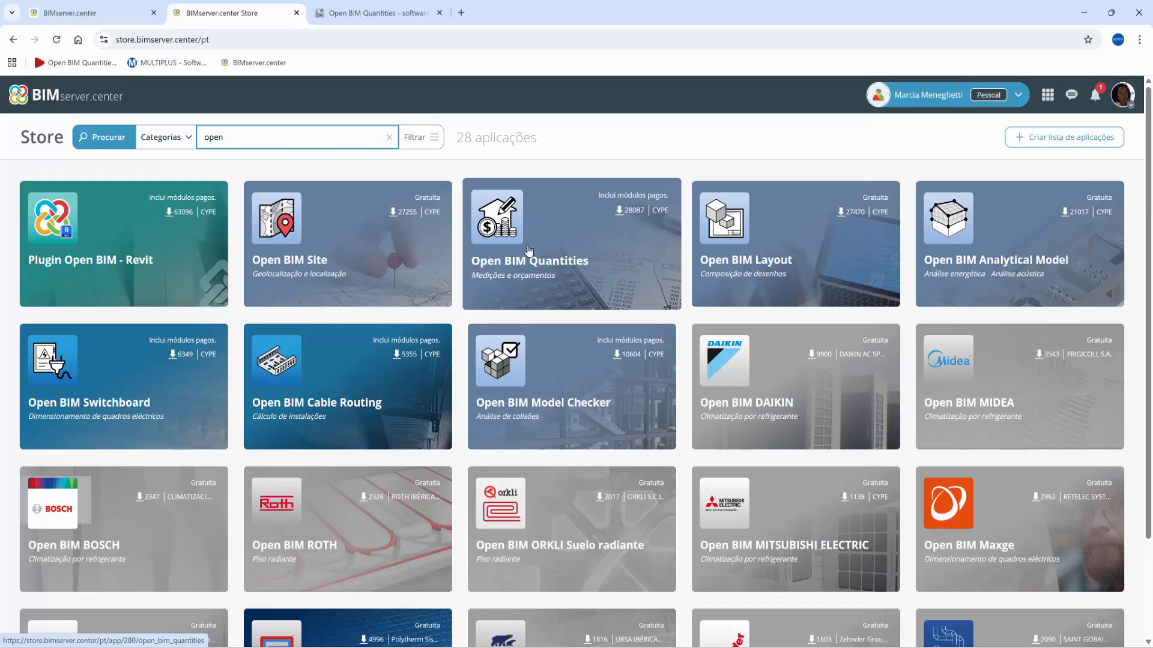
- In a new tab, open the MULTIPLUS ARQUIMEDES page on budgeting REVIT models, dismissing the popups
click(460, 13)
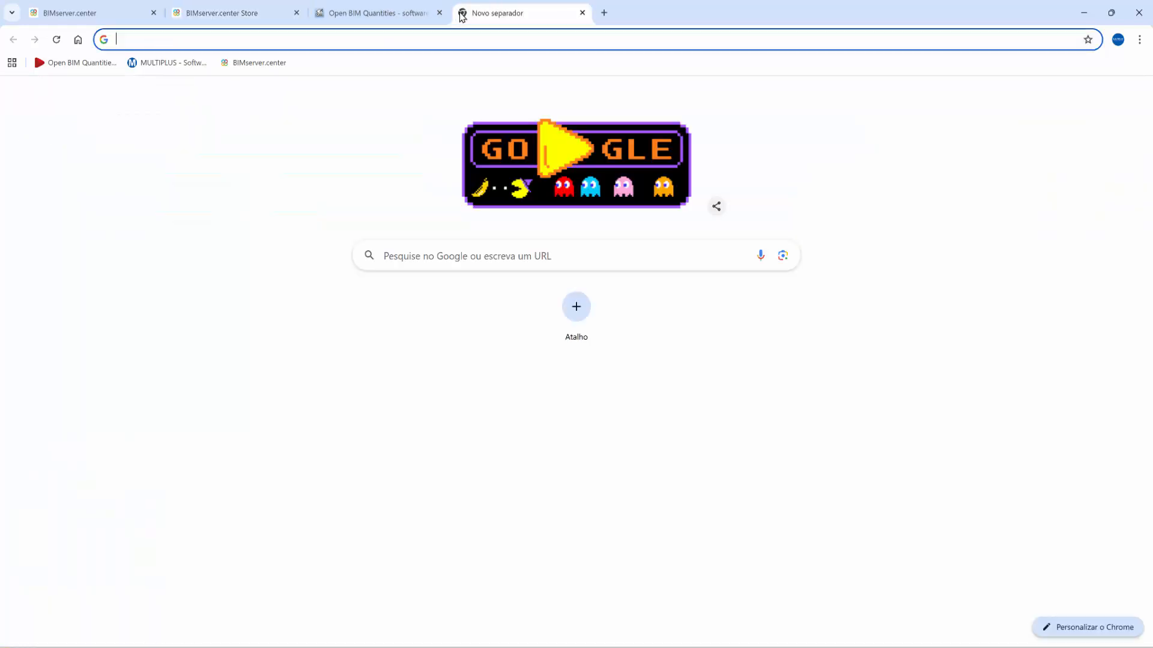
click(168, 62)
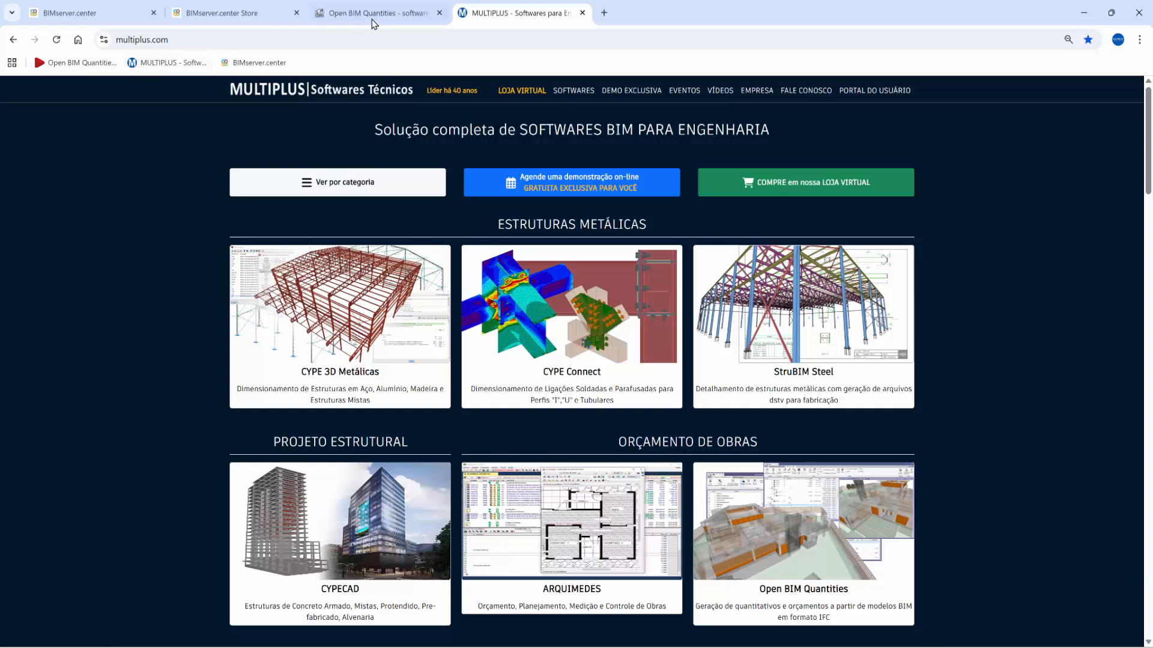
click(607, 555)
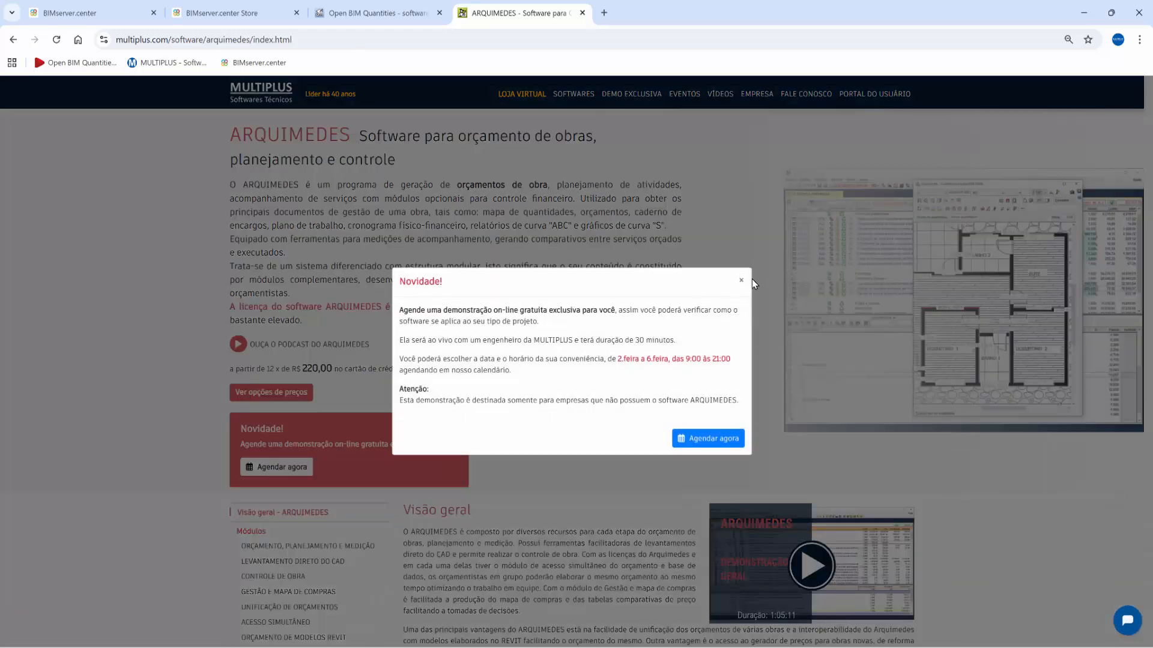
click(741, 281)
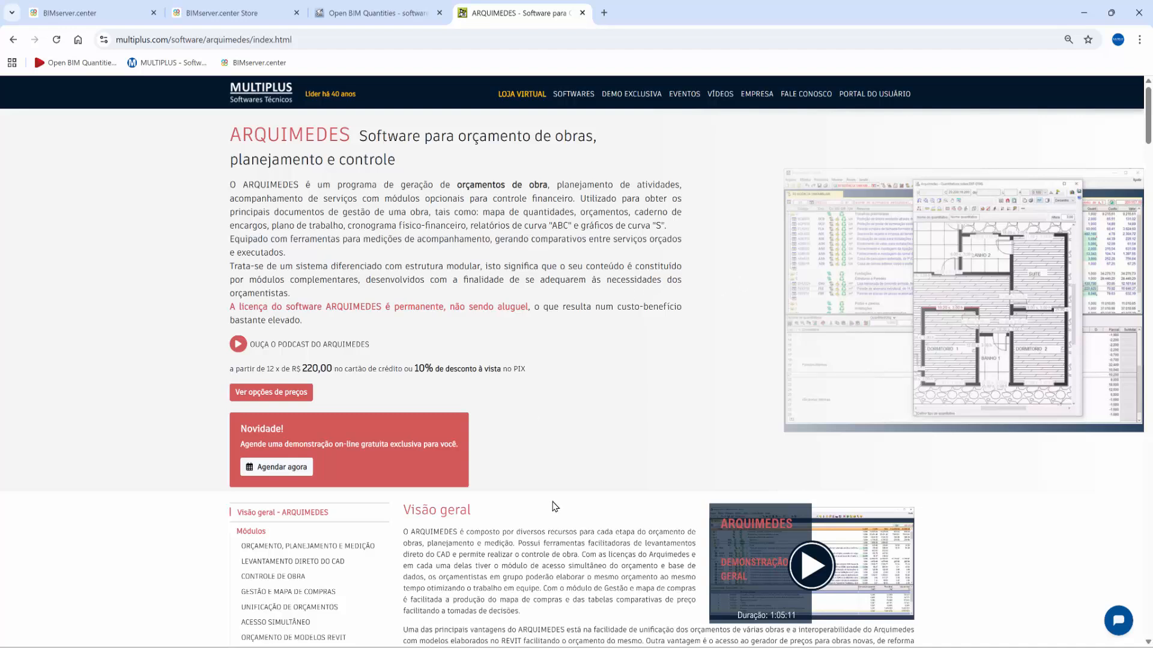
scroll(530, 534, down, 1)
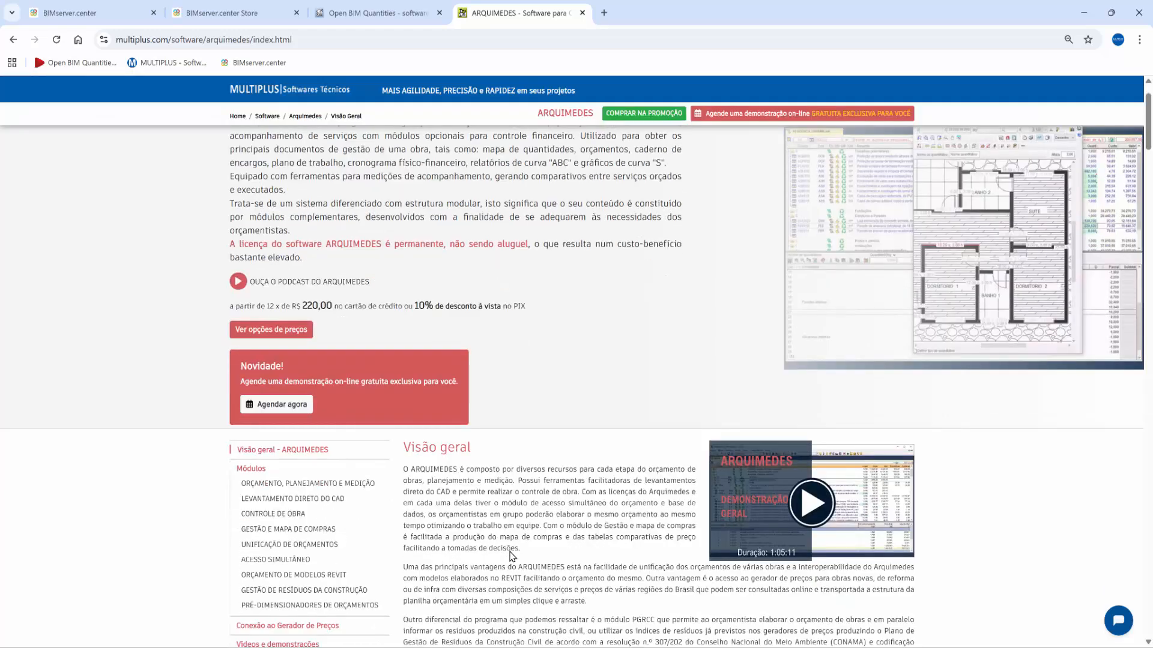
click(293, 577)
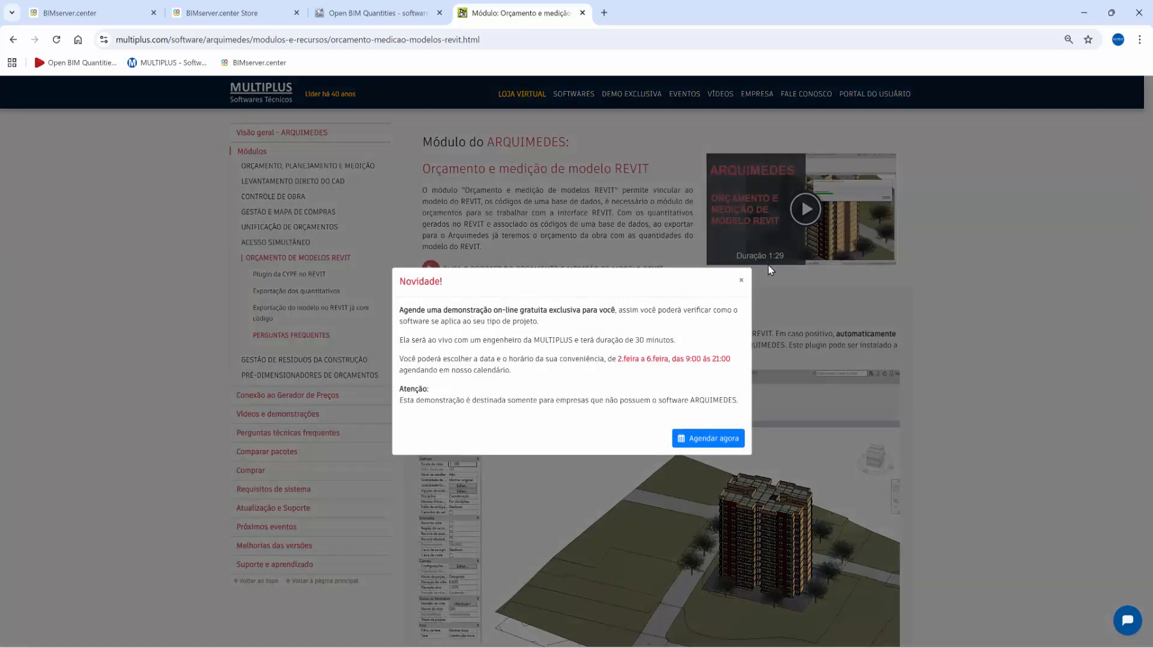
click(741, 281)
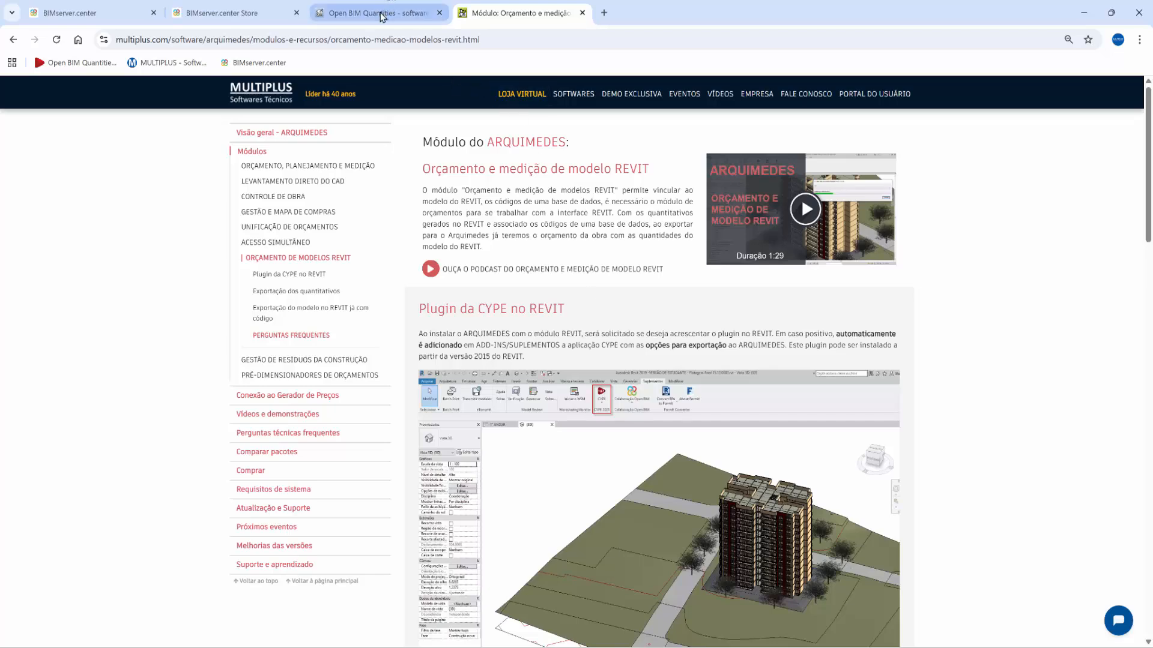
- Launch Open BIM Quantities from CYPE Menu and acknowledge the licence error dialog
click(366, 647)
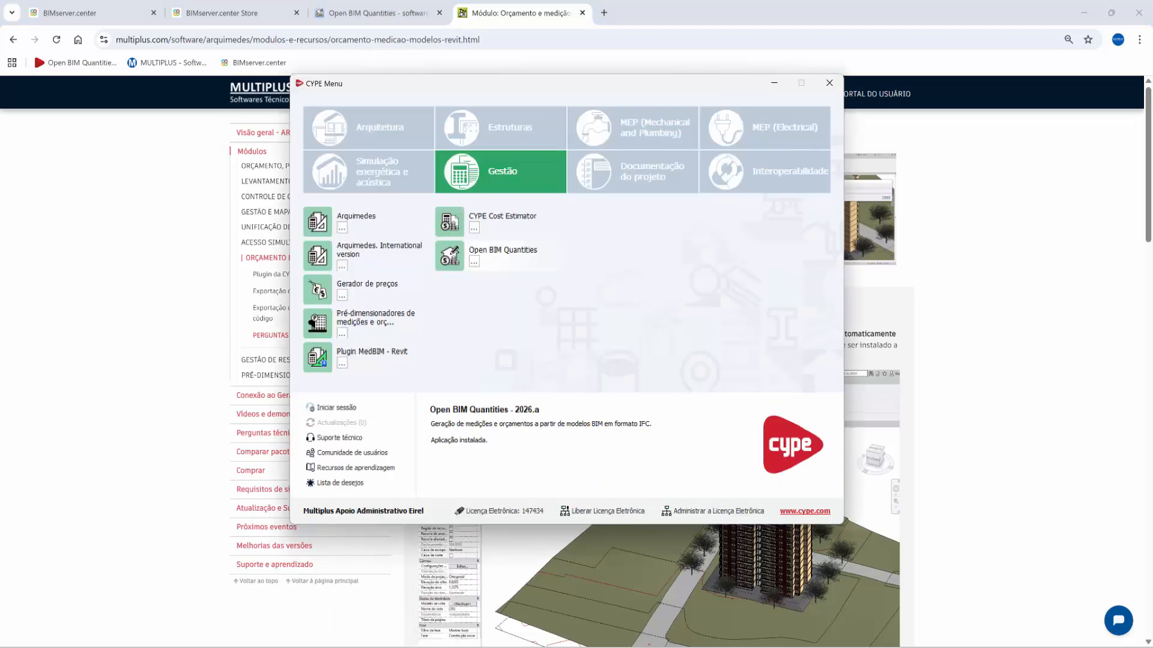
click(516, 257)
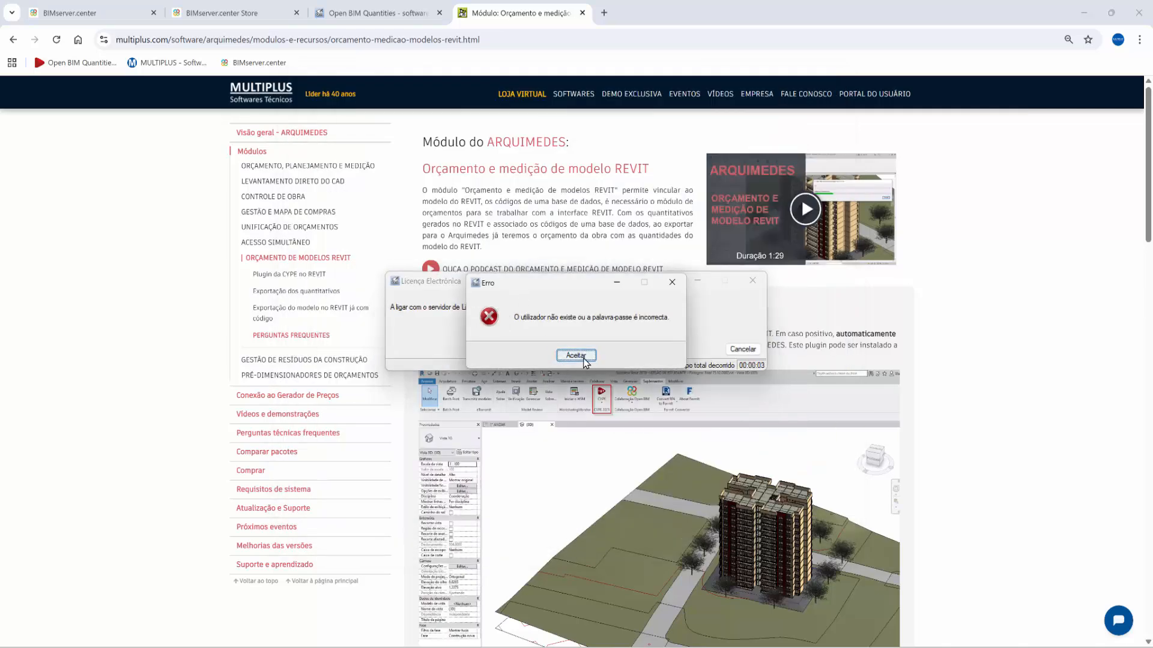
click(583, 359)
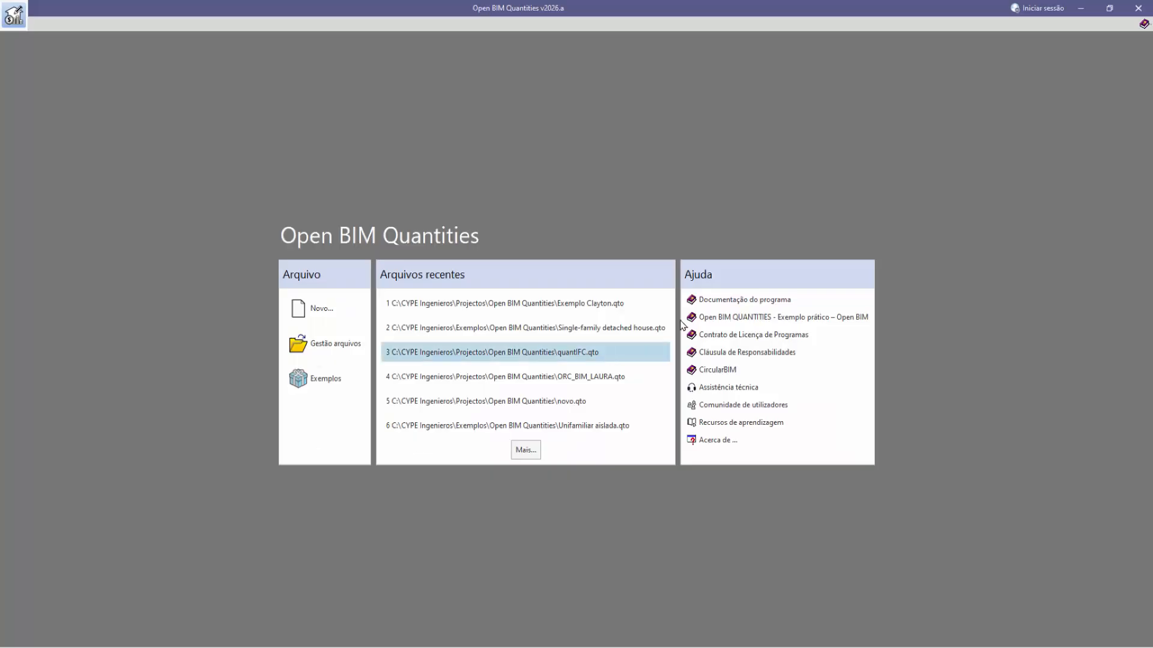
- Sign Open BIM Quantities in to BIMserver.center, authorizing account access in the browser
click(1035, 10)
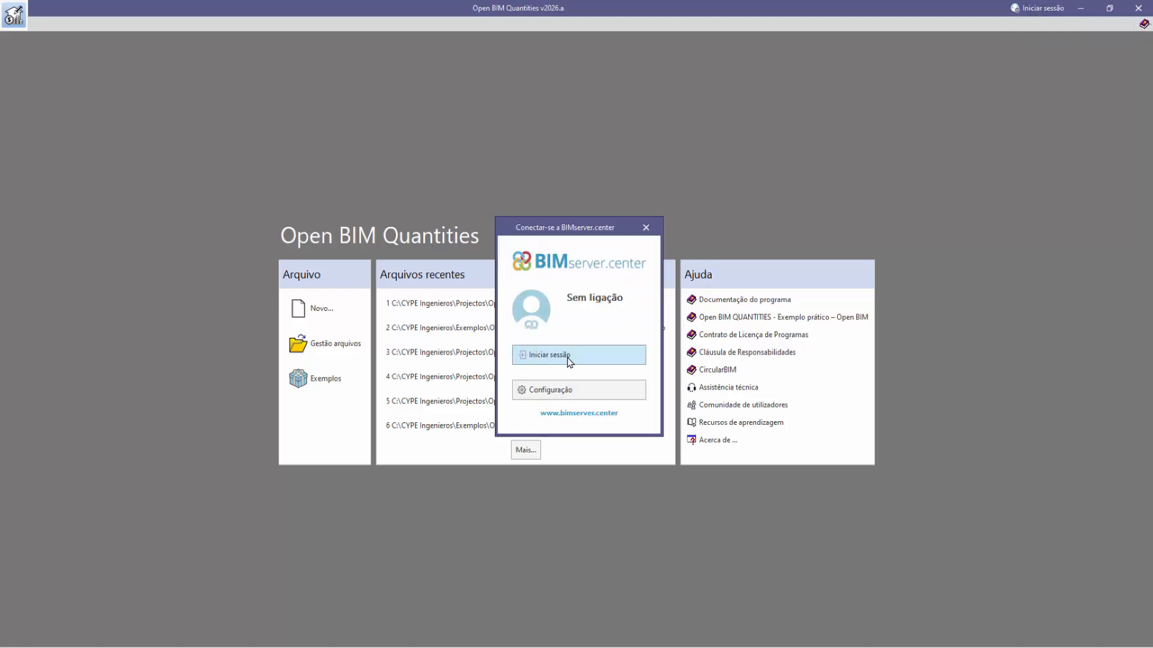
click(569, 357)
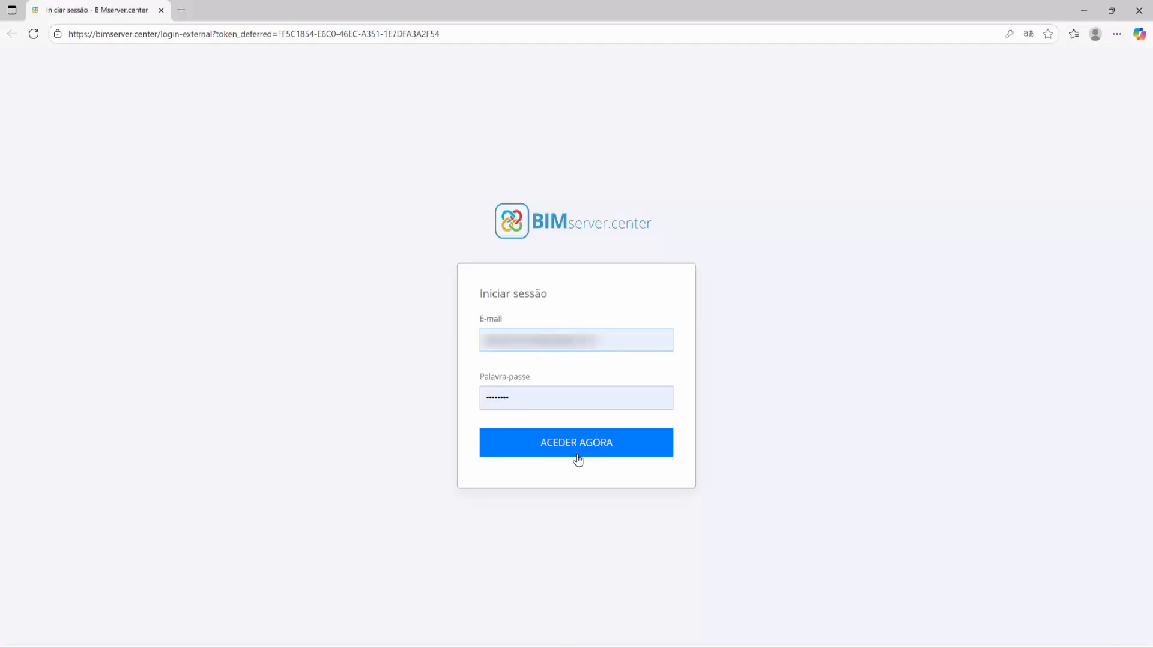
click(577, 455)
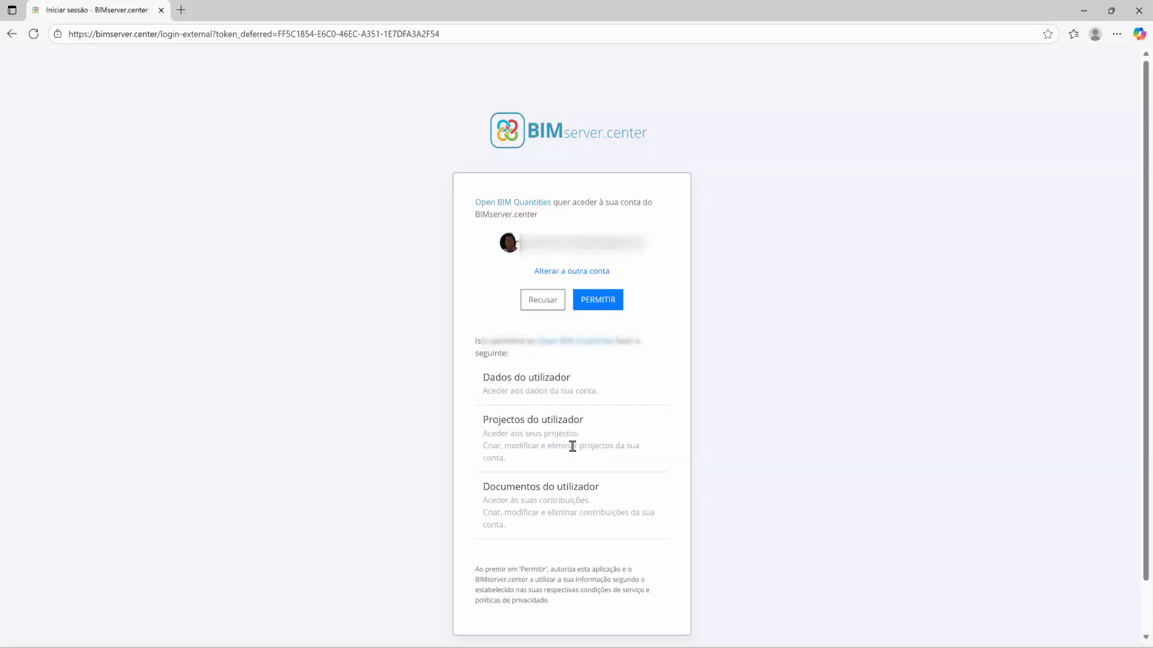
click(604, 308)
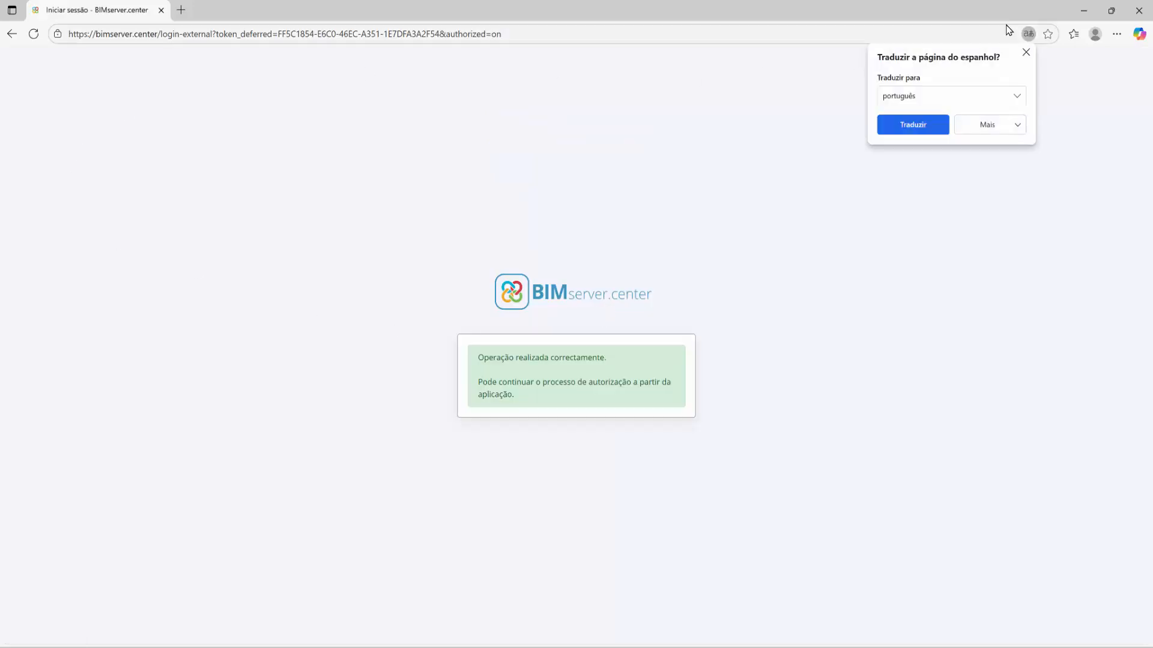
click(1144, 10)
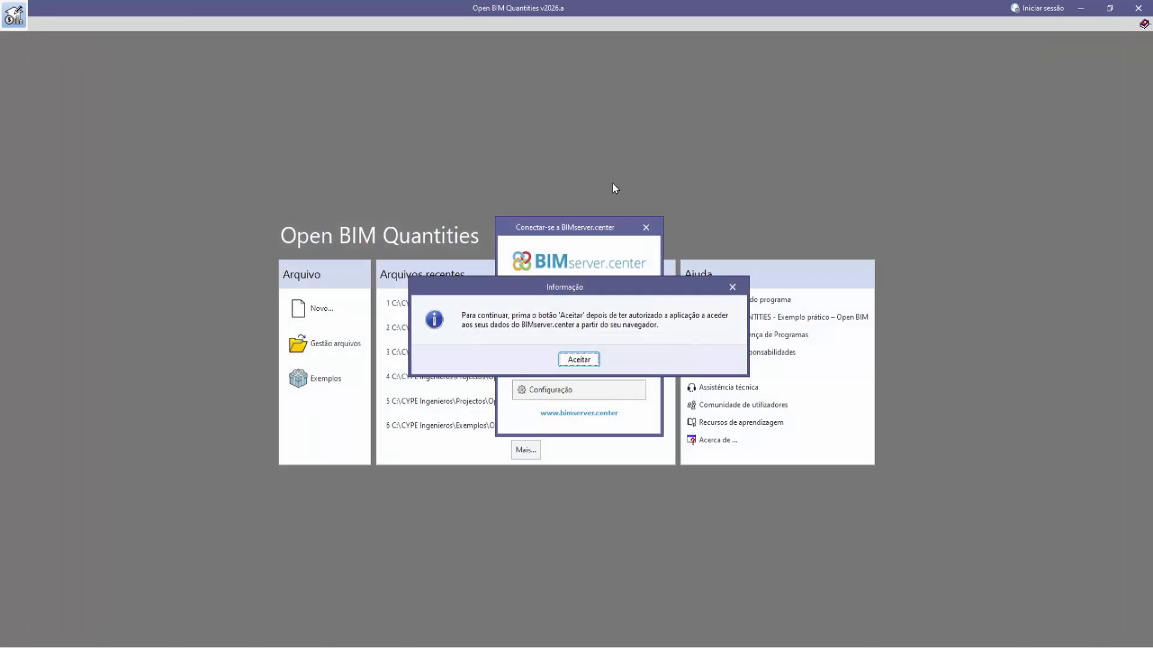
click(577, 360)
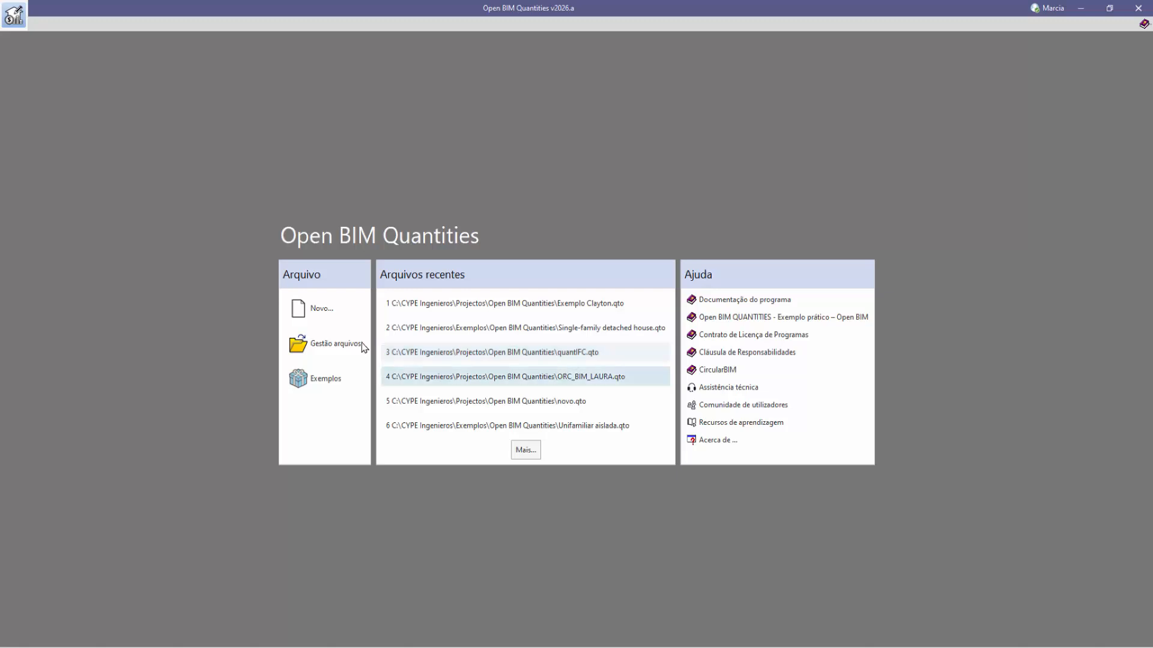
click(316, 309)
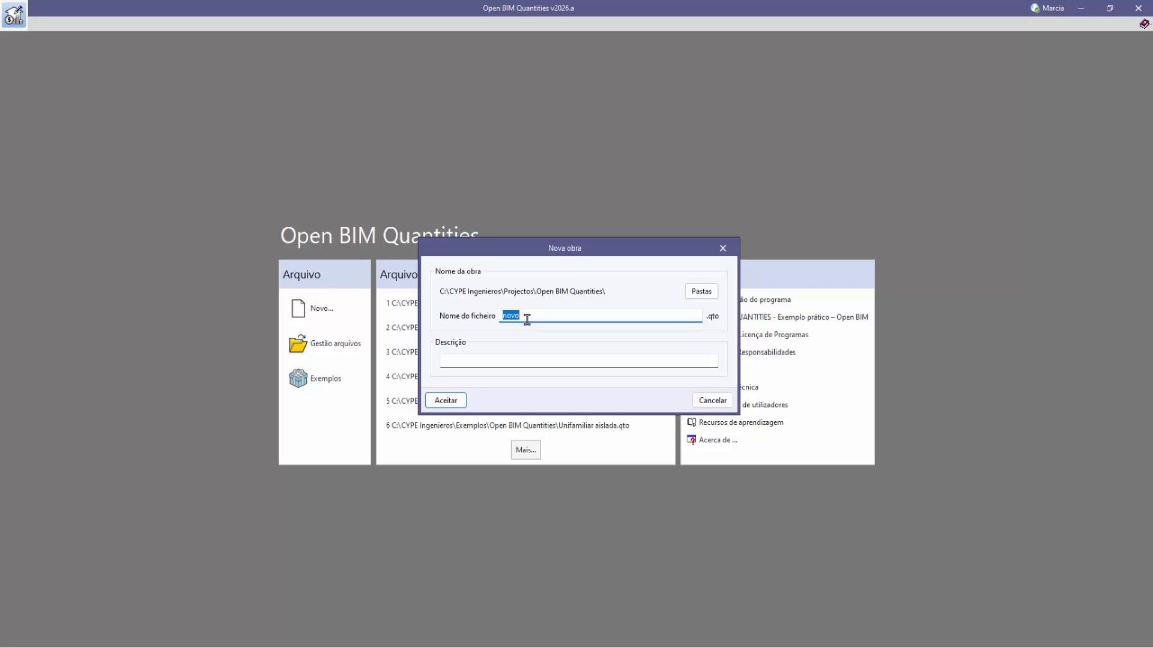
text(Orcamento do Eber Rick)
drag(592, 313, 370, 313)
key(ctrl+c)
click(477, 361)
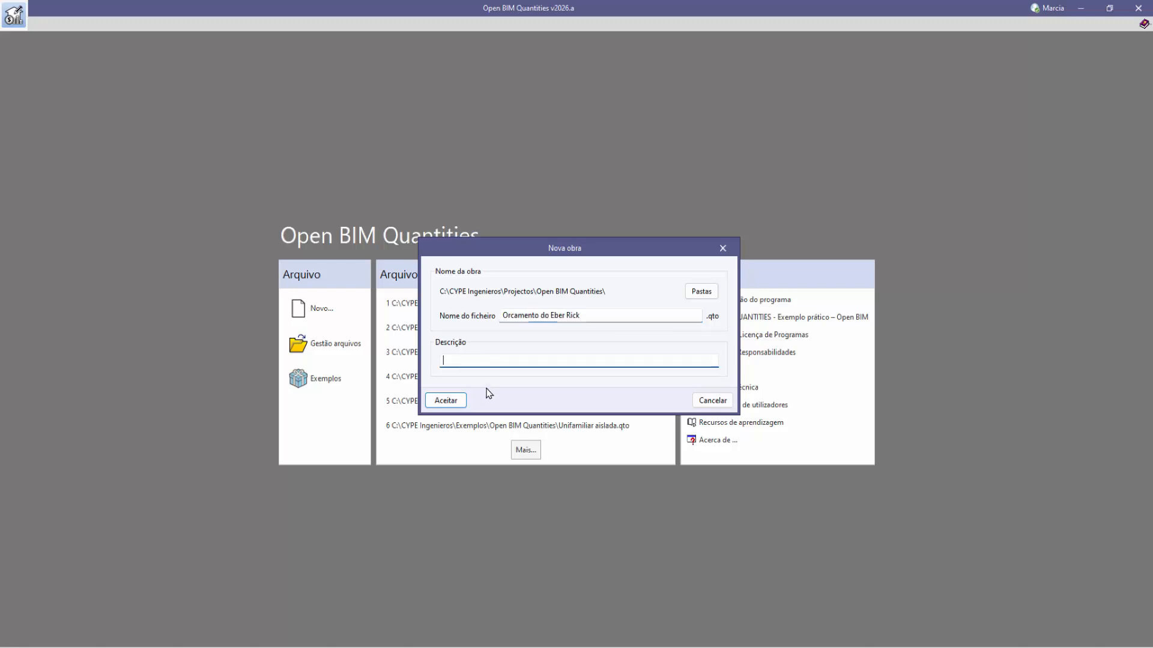
key(ctrl+v)
click(447, 401)
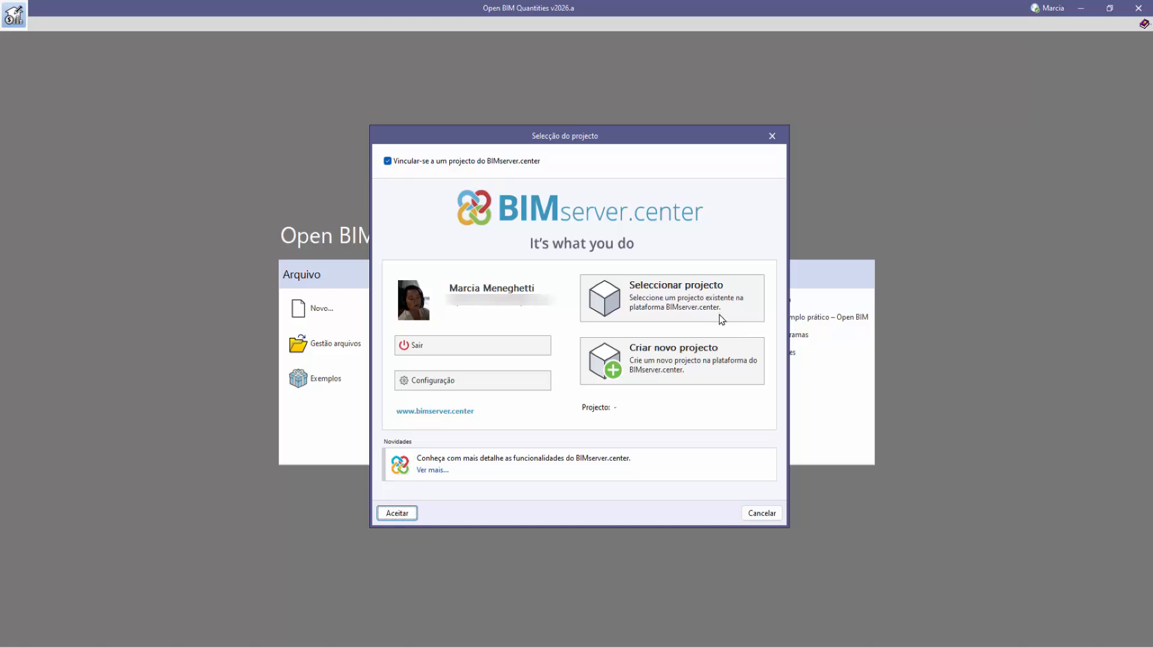
click(693, 311)
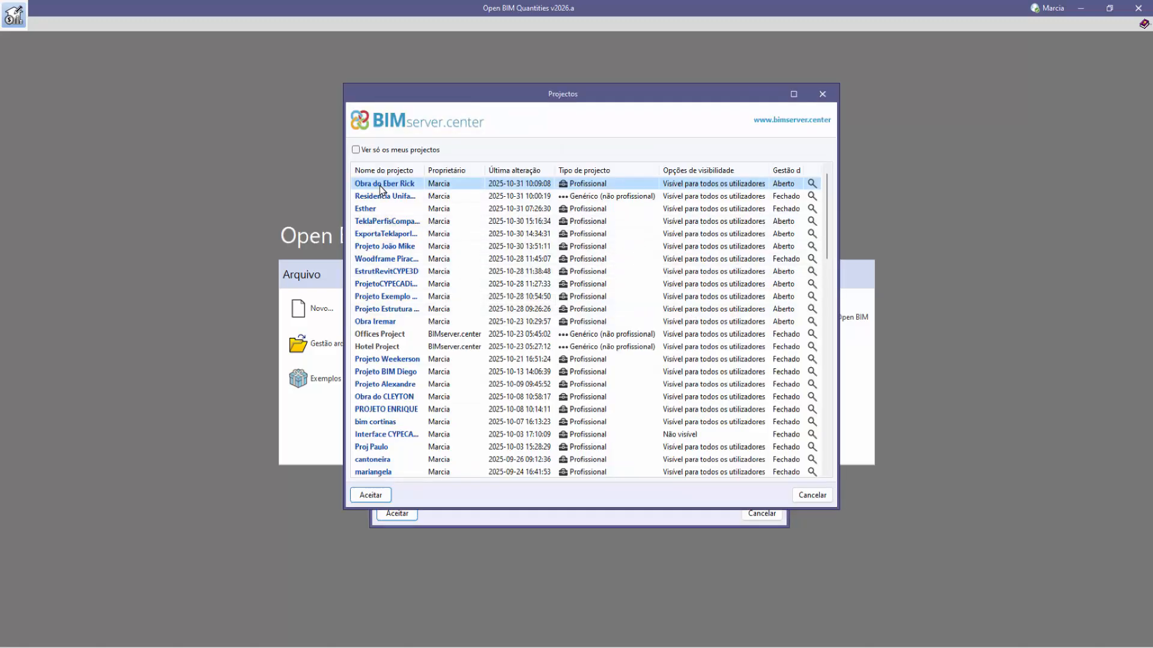
click(372, 495)
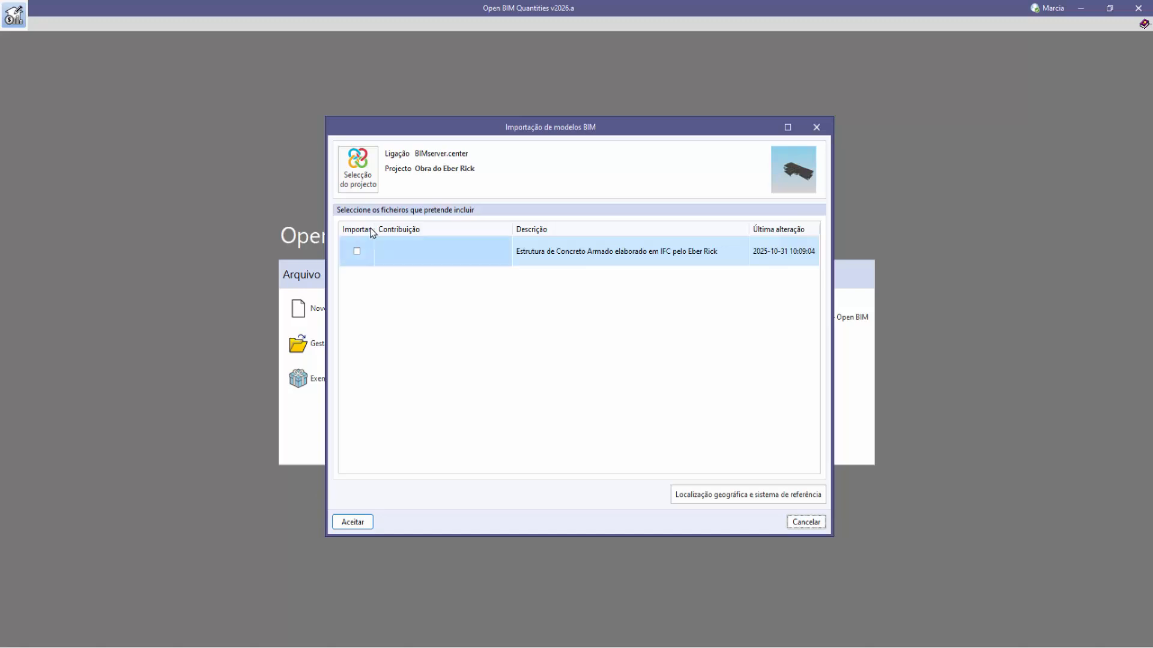
click(357, 253)
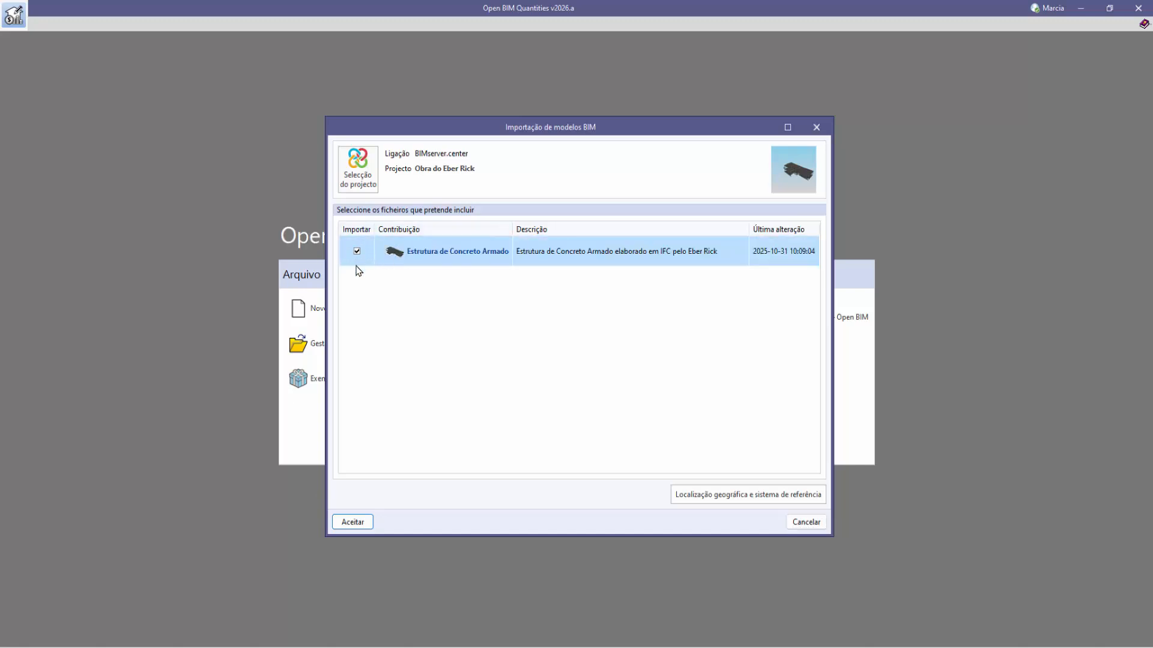
click(362, 522)
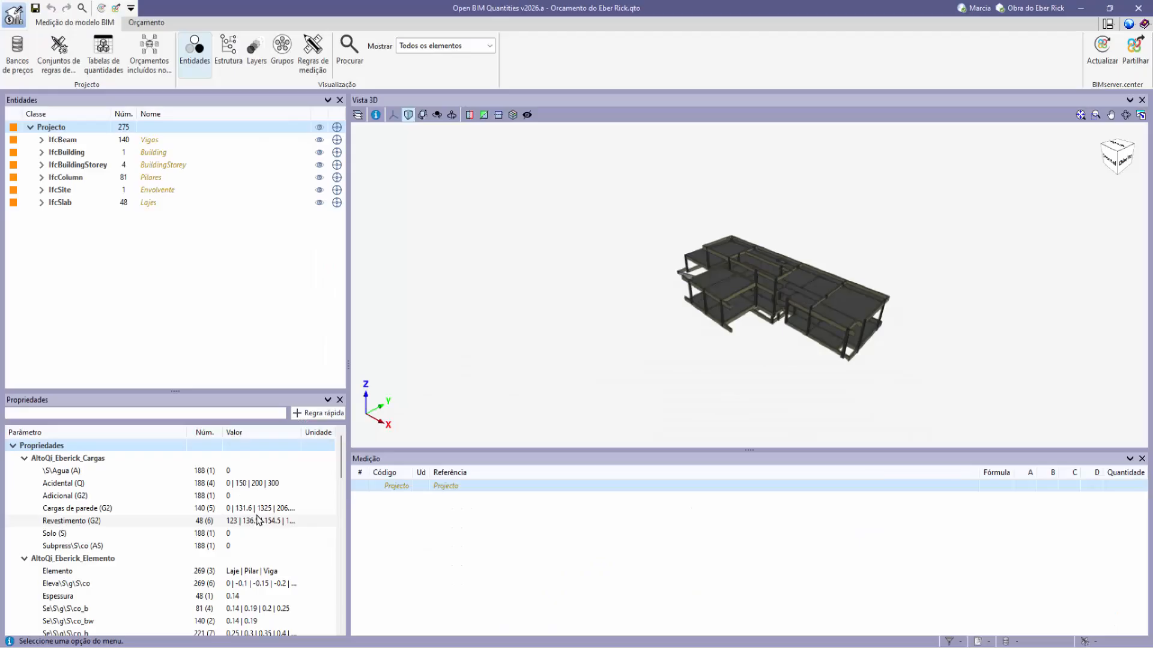
- Browse the Entidades tree, highlighting the beams, building storeys, columns and slabs in 3D
click(42, 141)
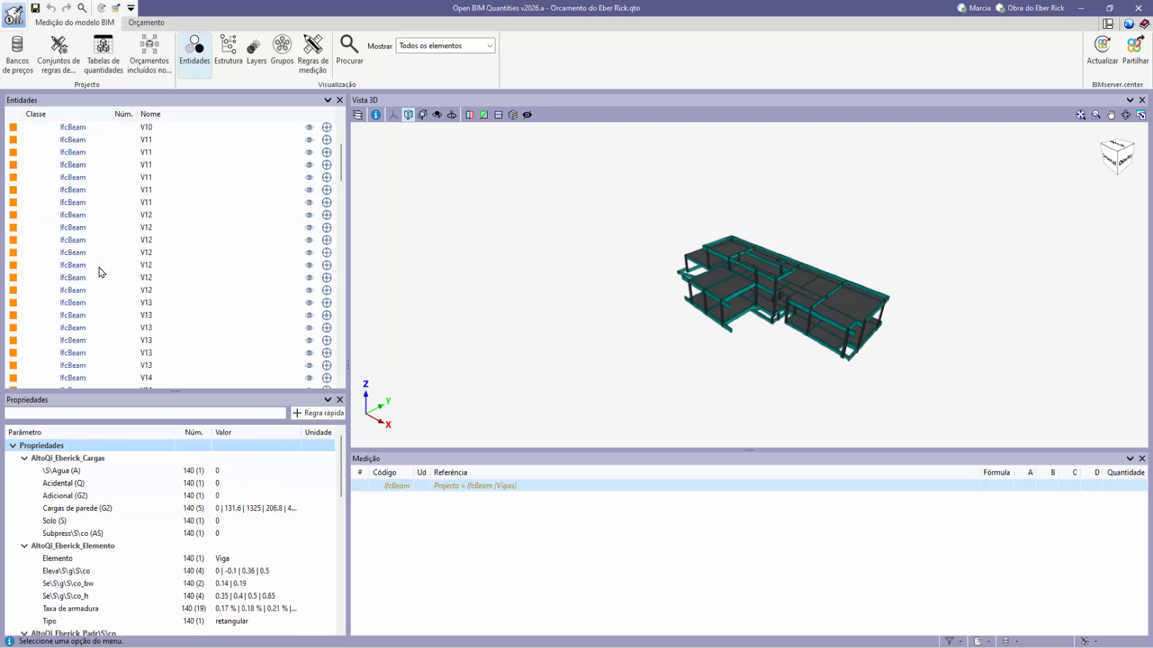
click(42, 140)
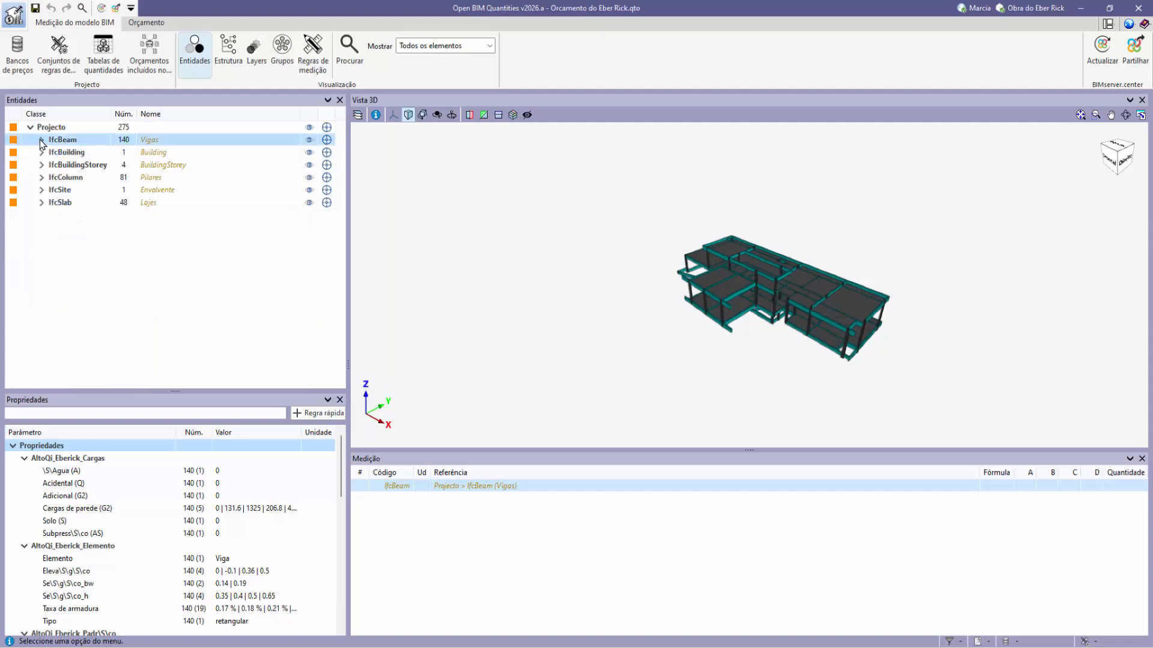
click(41, 152)
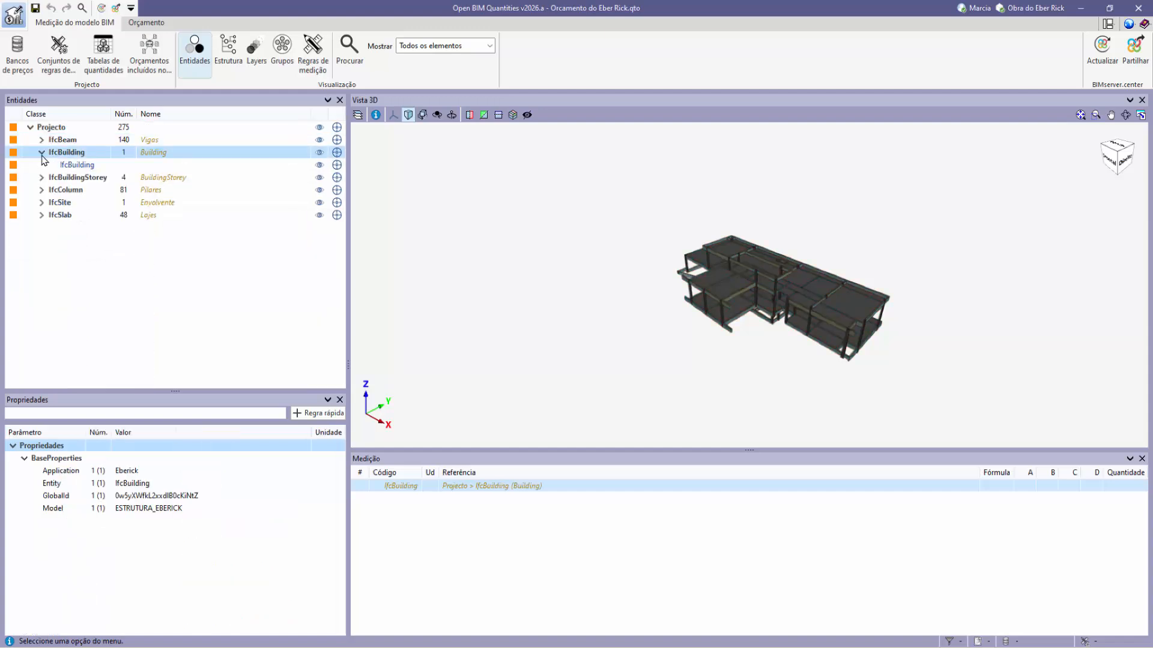
click(41, 177)
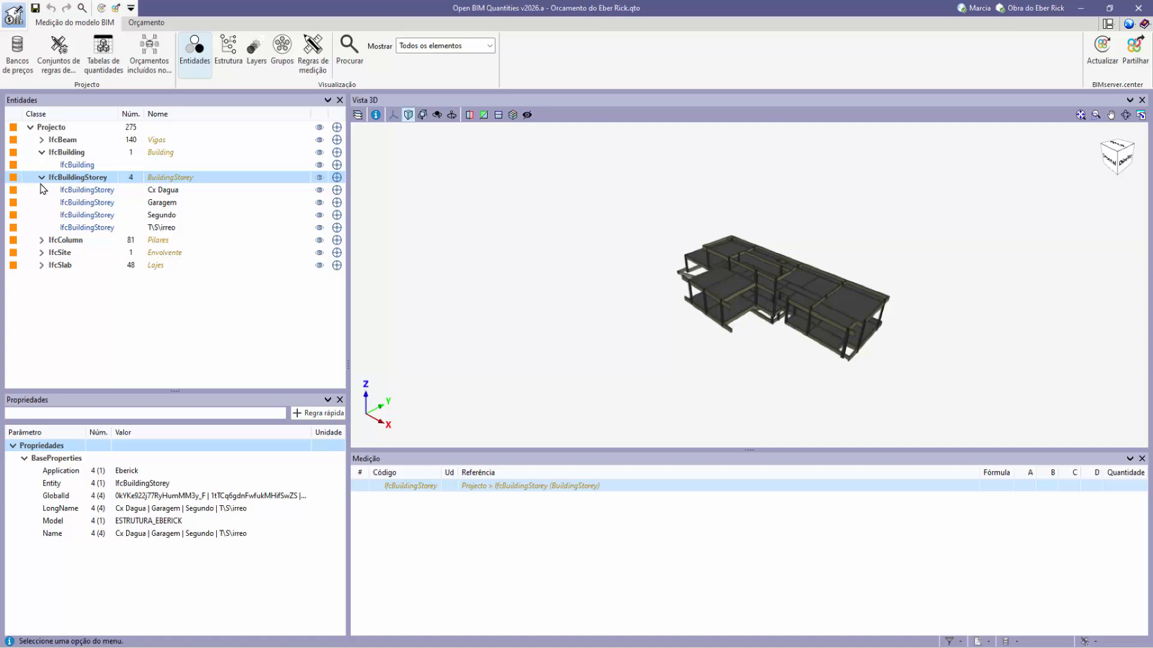
click(42, 239)
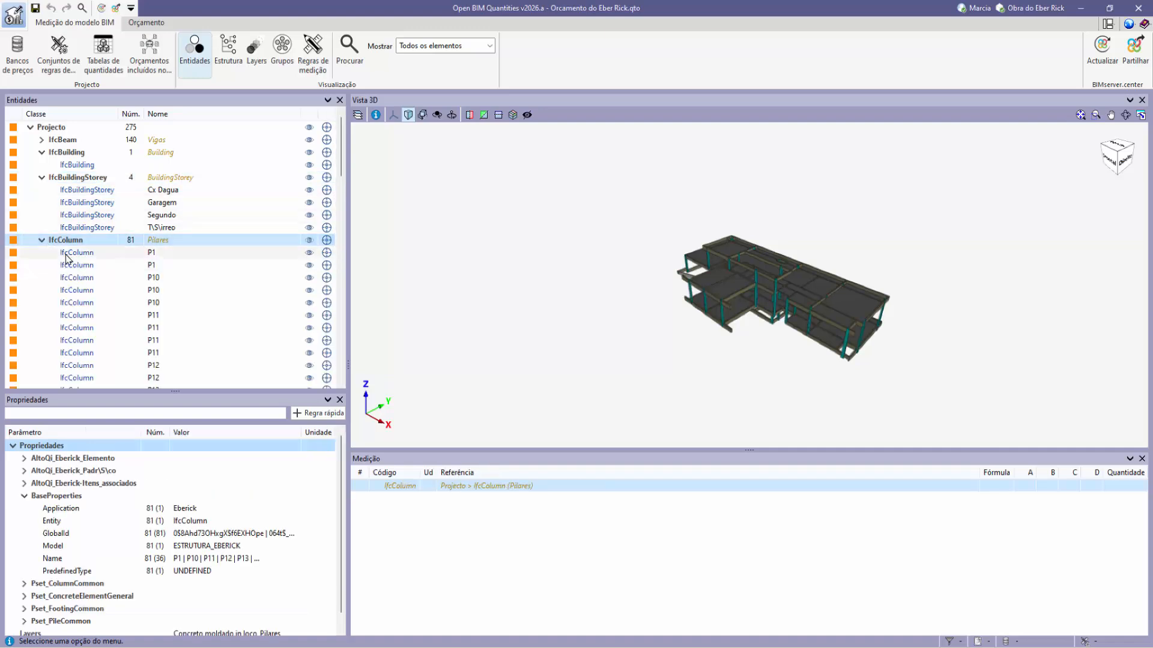
scroll(63, 258, down, 3)
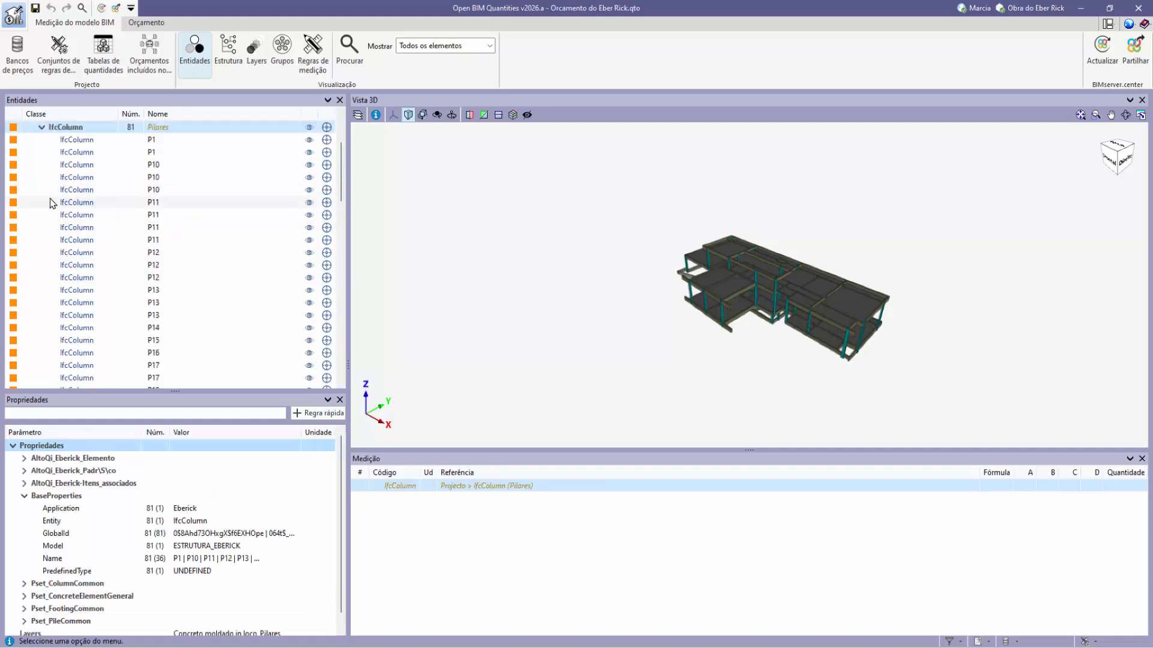
click(41, 127)
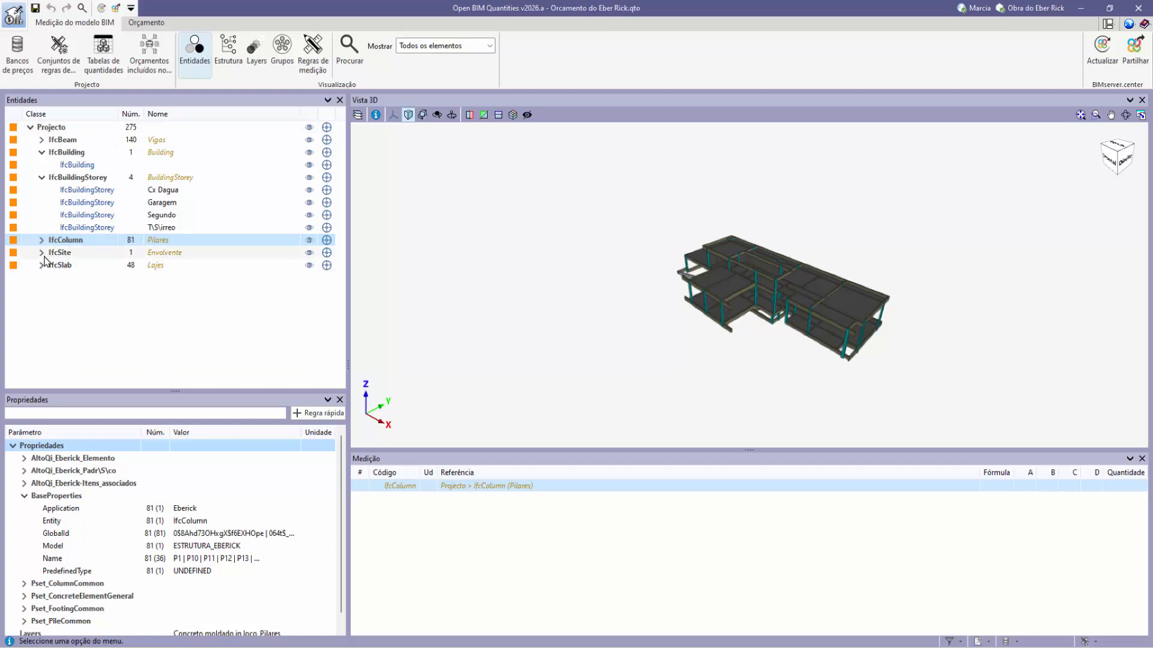
click(41, 265)
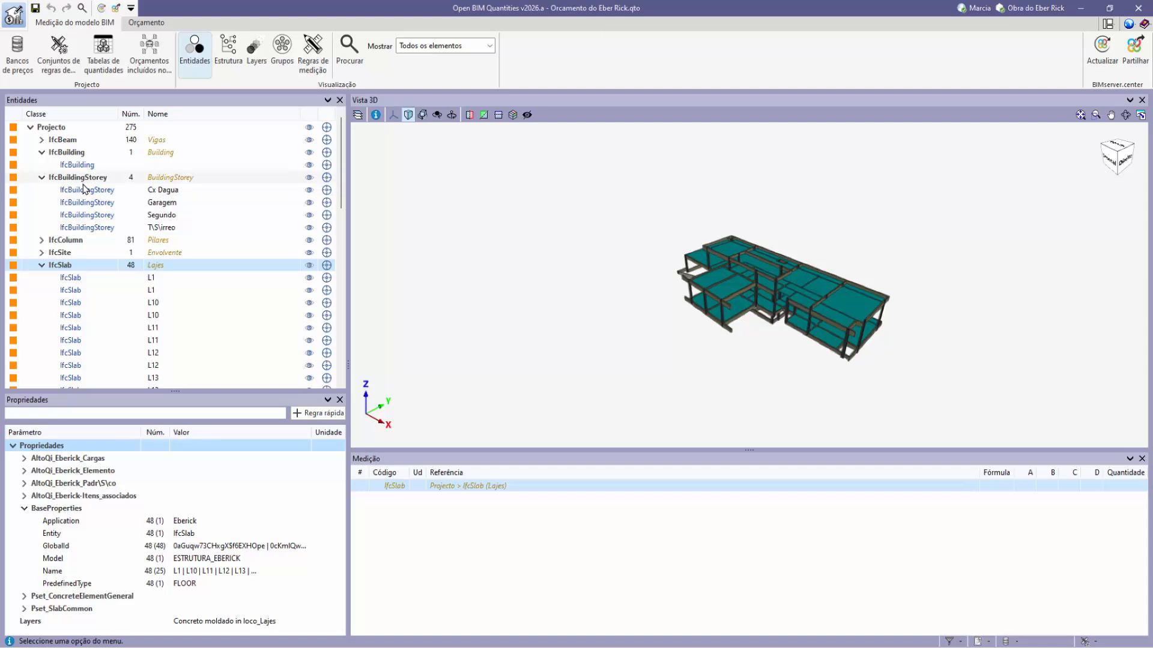
click(42, 141)
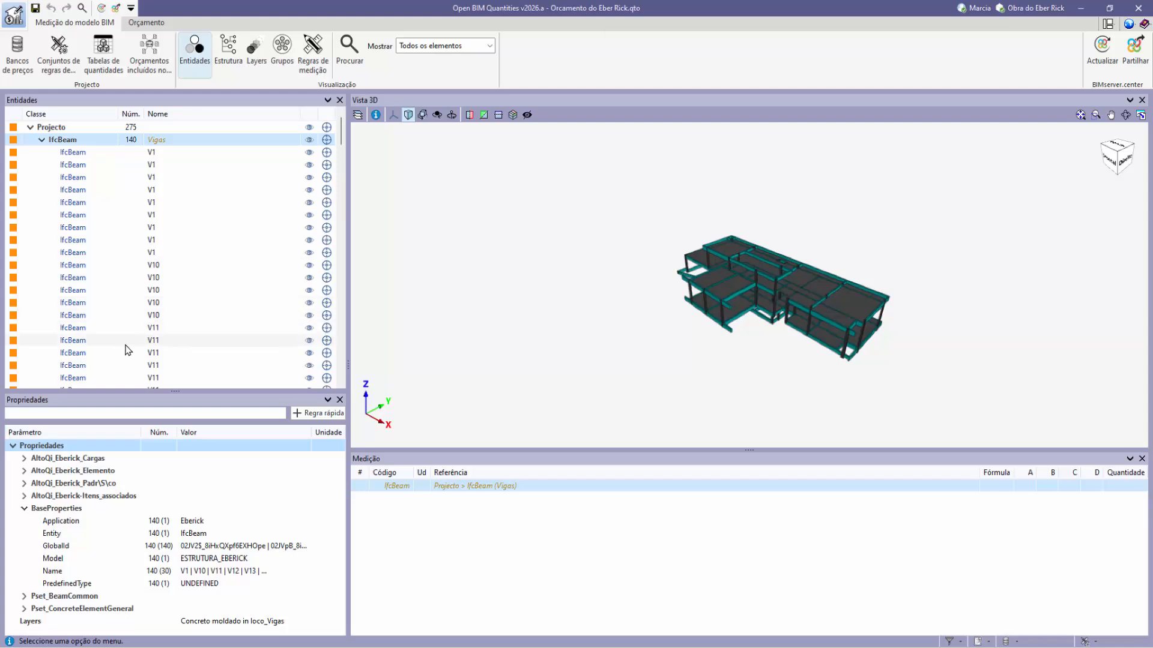
- Select individual V10 and V11 beams to inspect each one, ending on the first V11
click(80, 266)
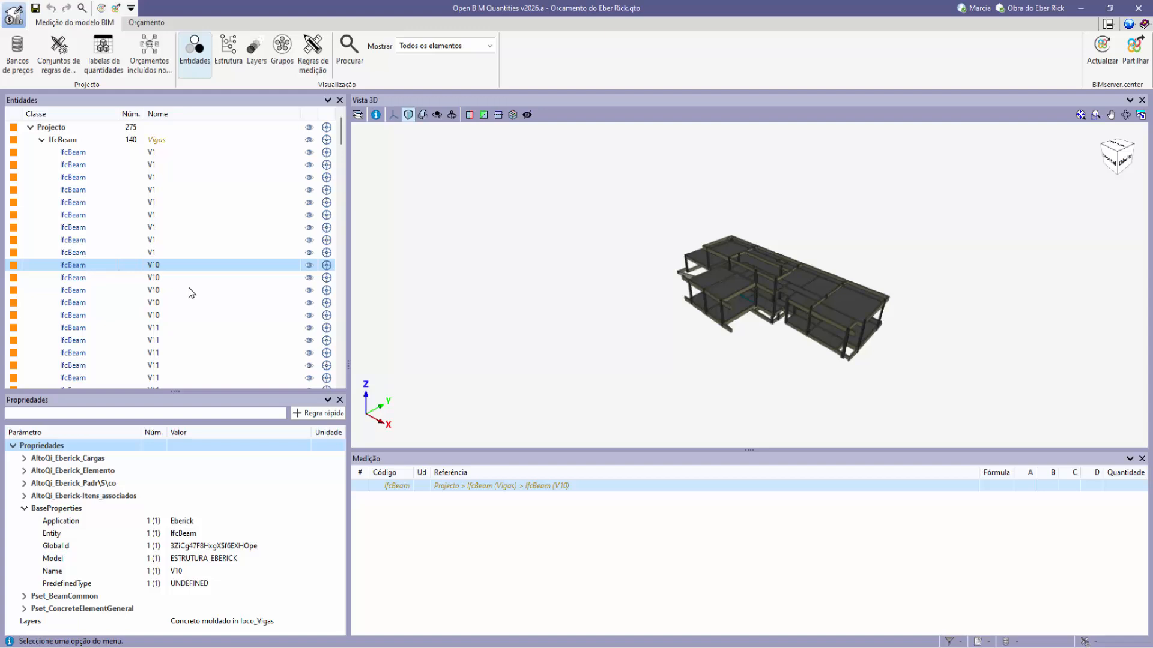
scroll(778, 411, up, 5)
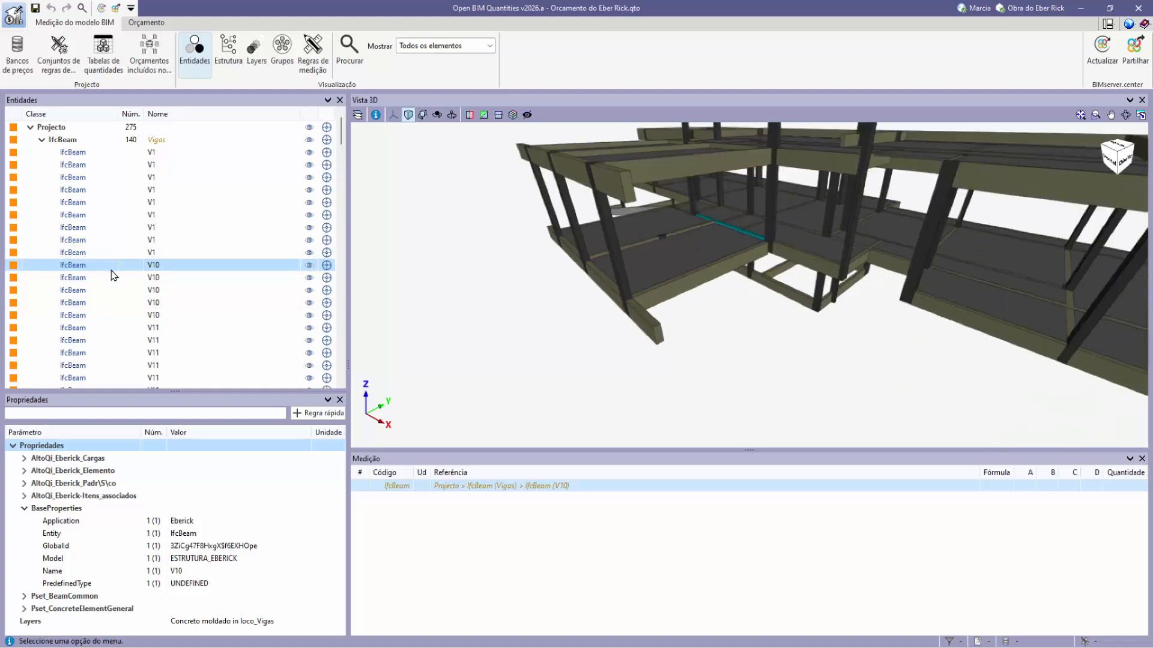
click(154, 278)
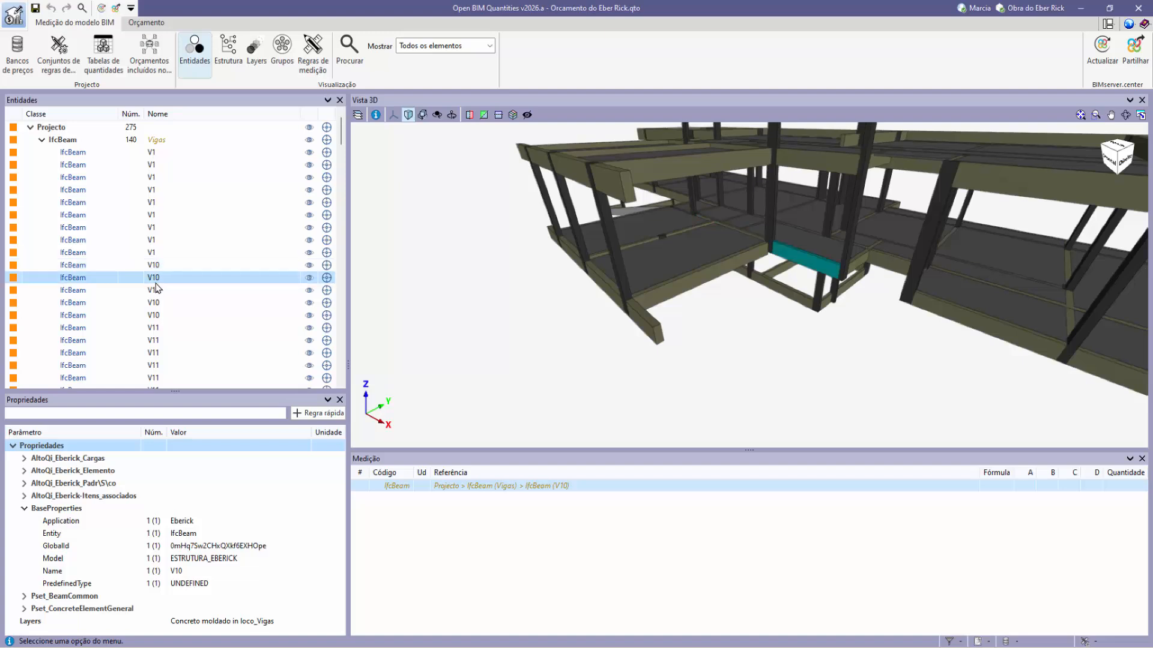
click(155, 290)
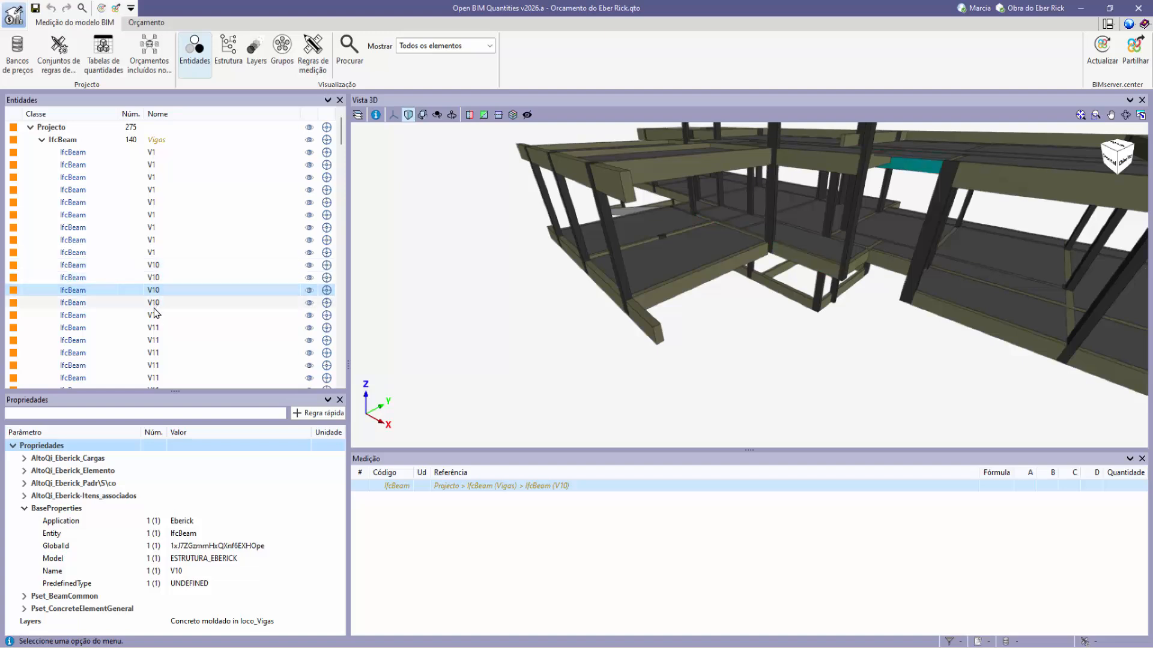
click(154, 315)
click(150, 354)
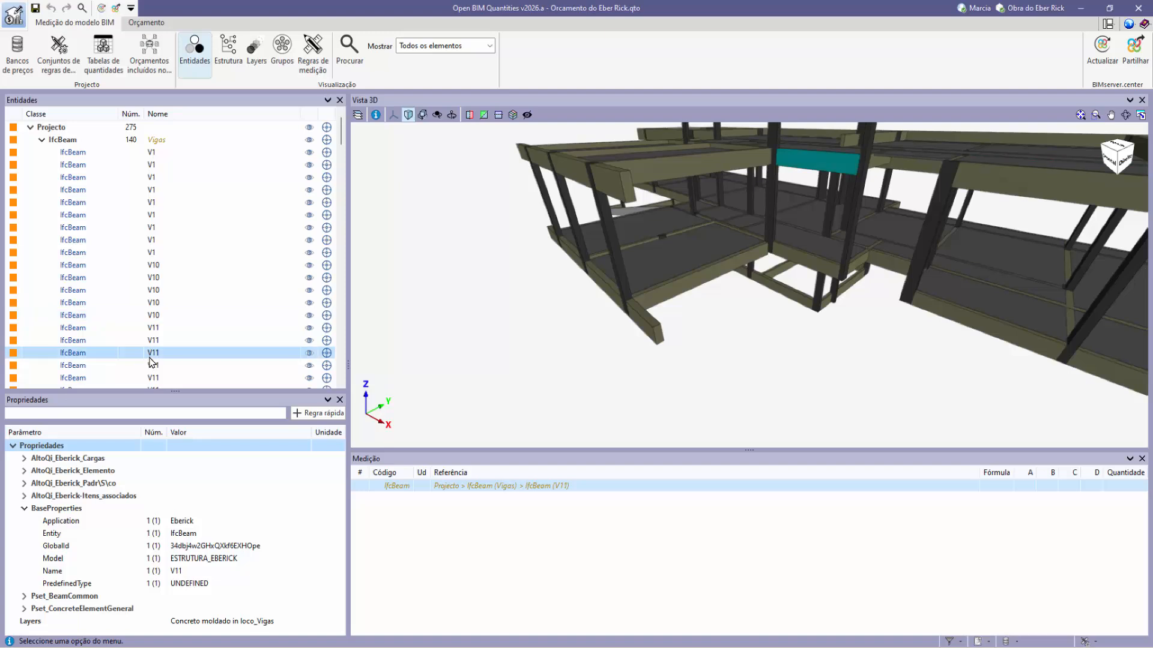
click(153, 329)
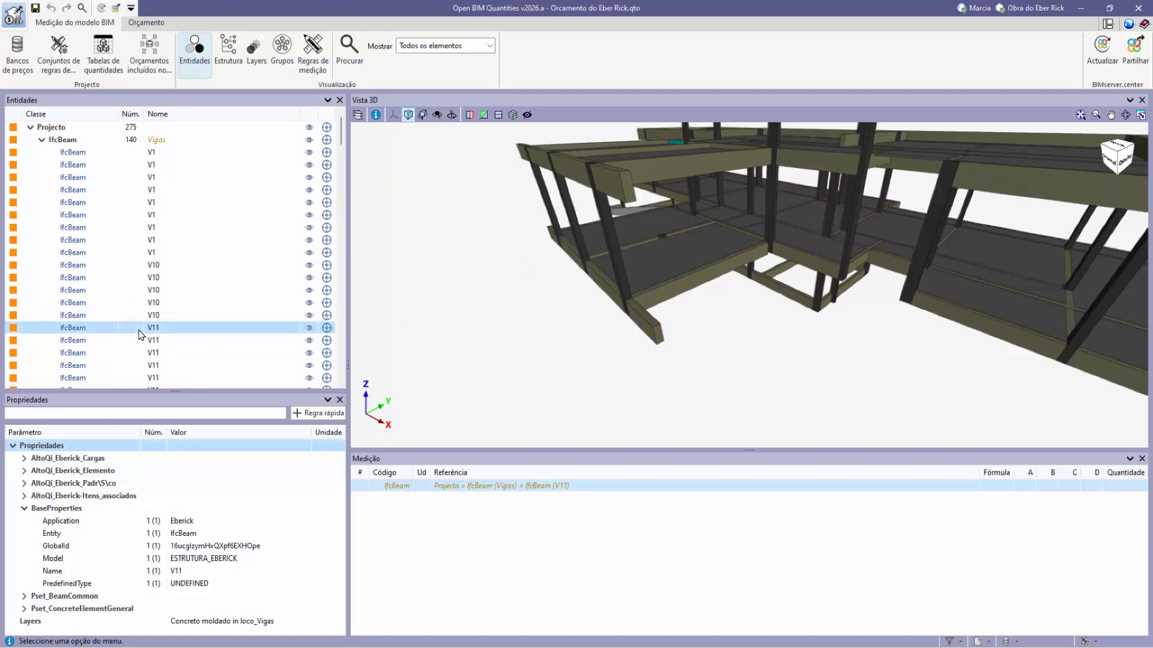
scroll(804, 324, down, 3)
- Expand the beam's Eberick element, concrete class and cover, and associated items properties
middle_drag(807, 322, 741, 351)
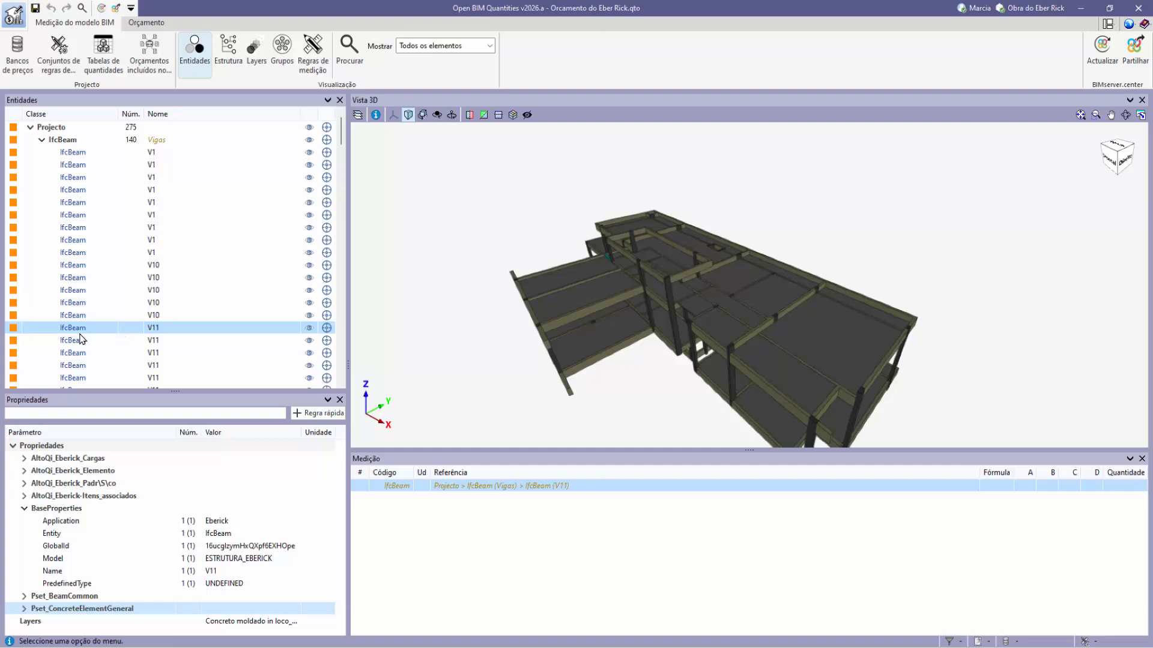
click(24, 472)
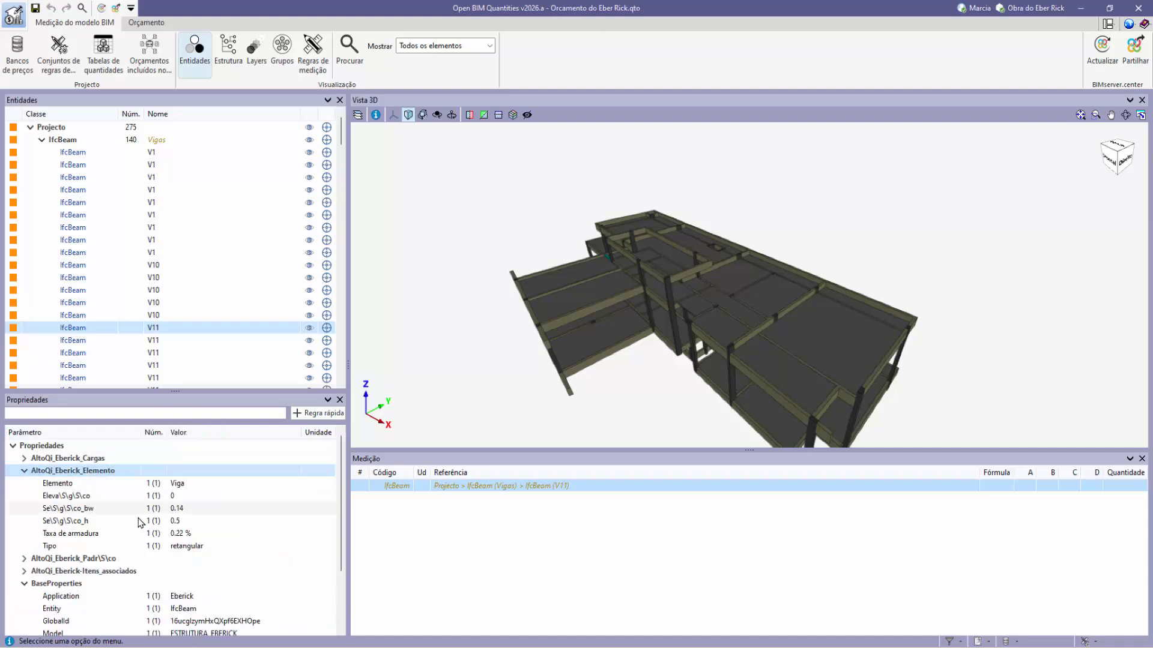
click(25, 559)
scroll(26, 563, down, 2)
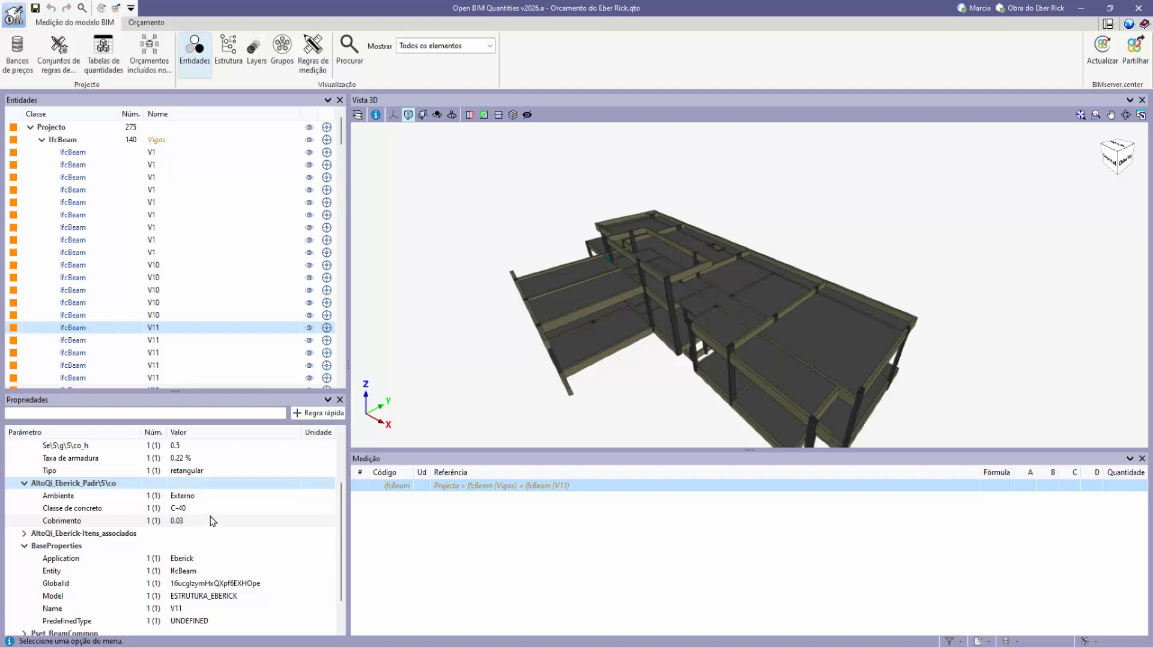
click(23, 533)
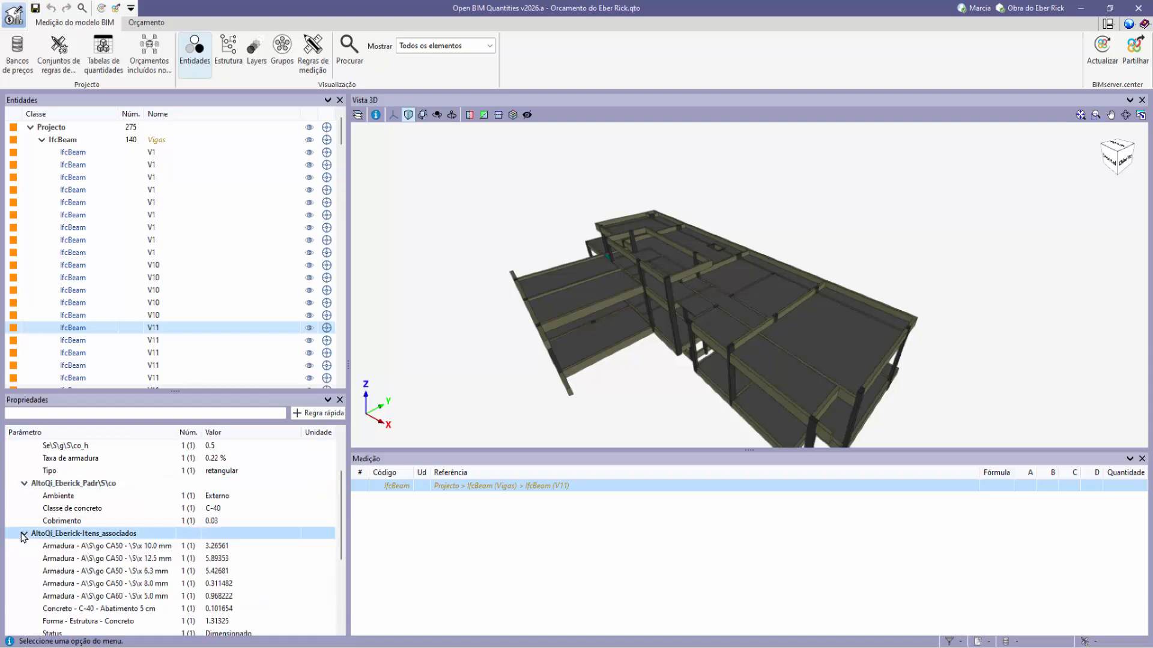
click(23, 534)
click(25, 534)
scroll(139, 559, down, 1)
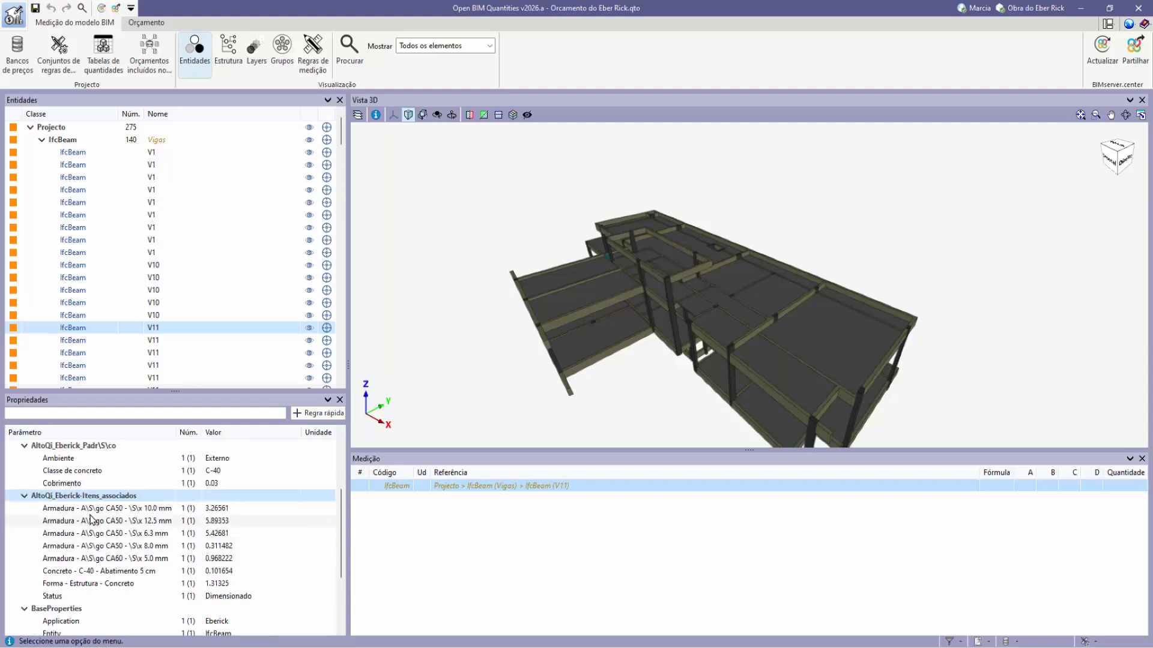
- Check the 10.0, 12.5 and 8.0 mm CA50 rebar quantities, then show combined properties of all 140 beams
click(230, 510)
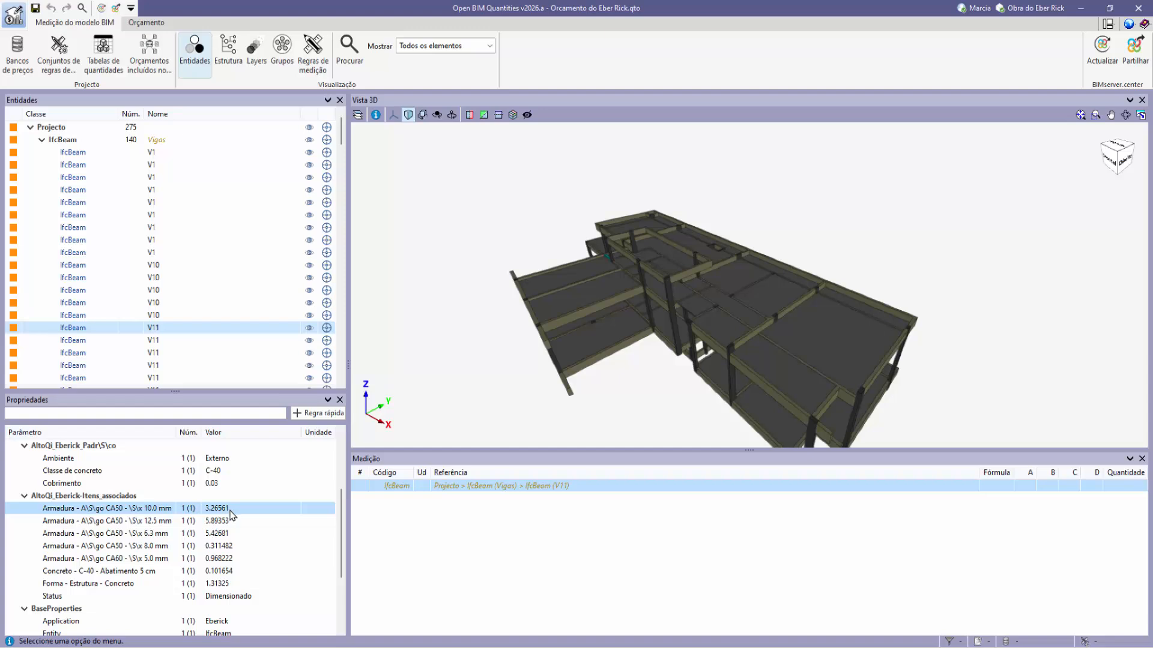
click(231, 520)
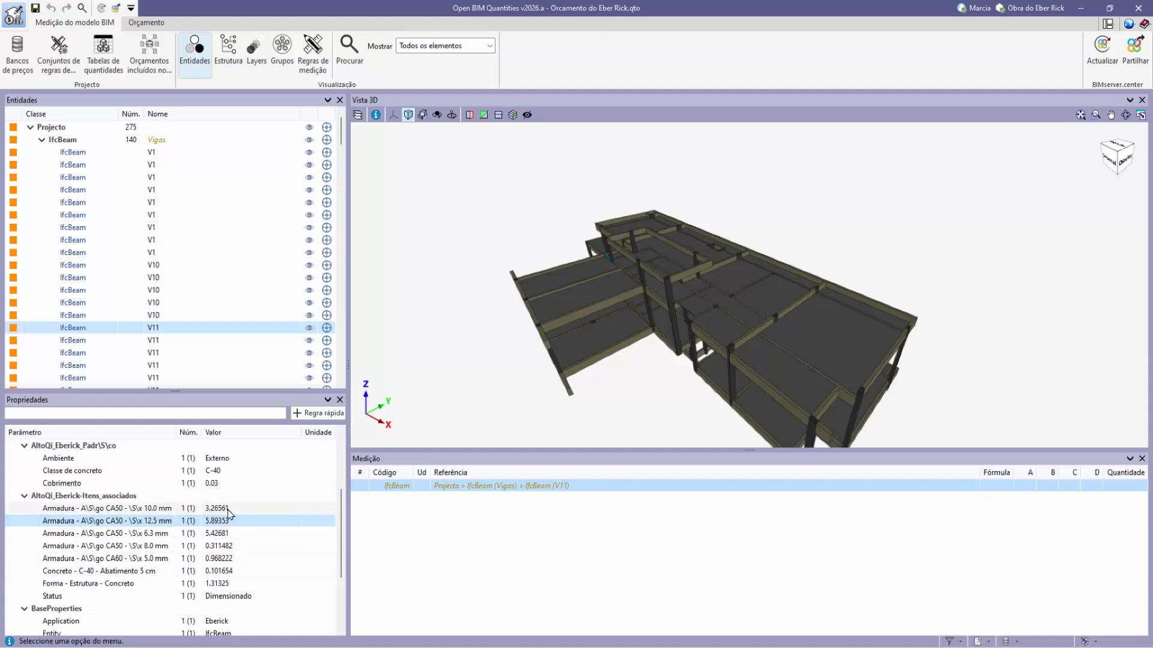
click(225, 545)
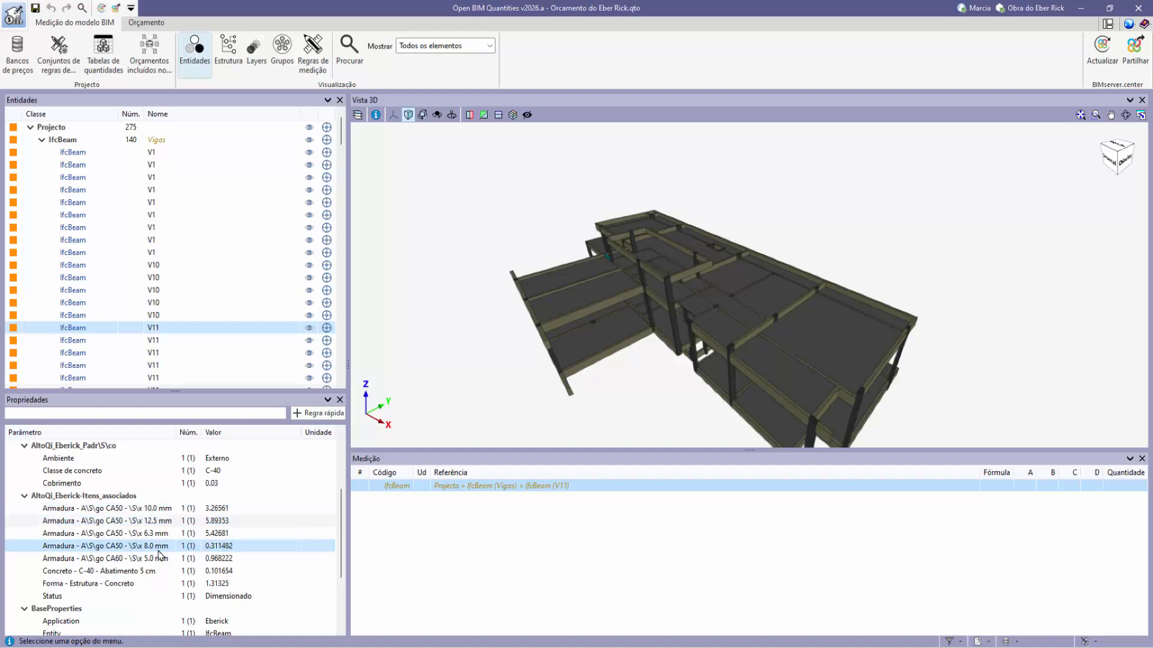
scroll(162, 576, down, 2)
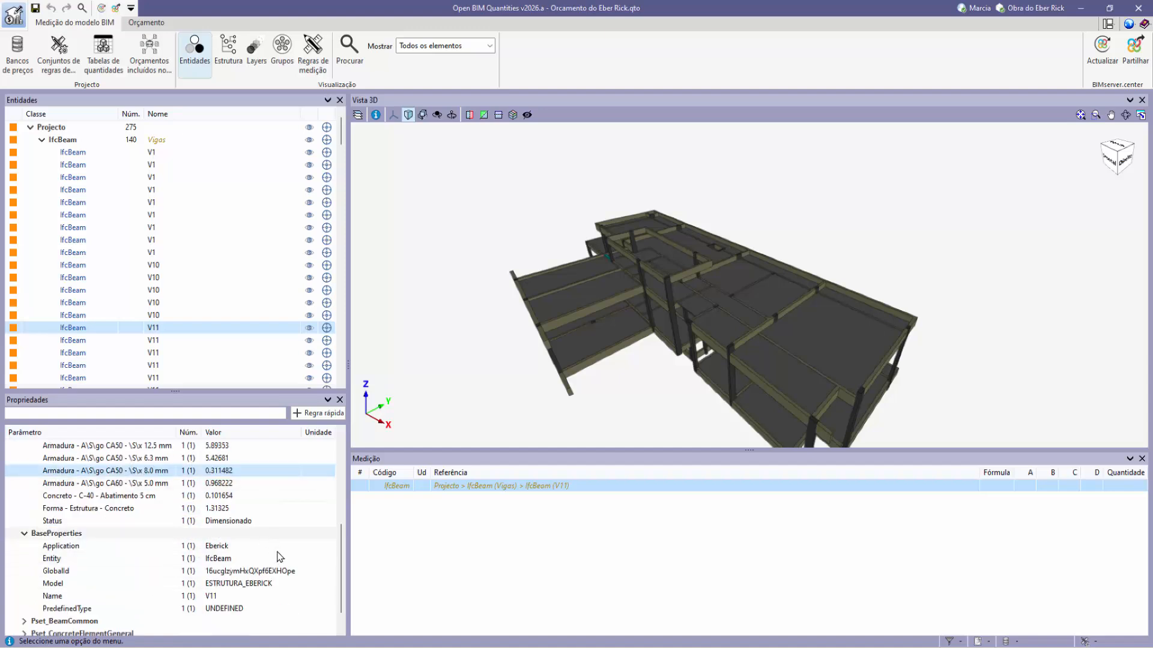
scroll(168, 496, up, 5)
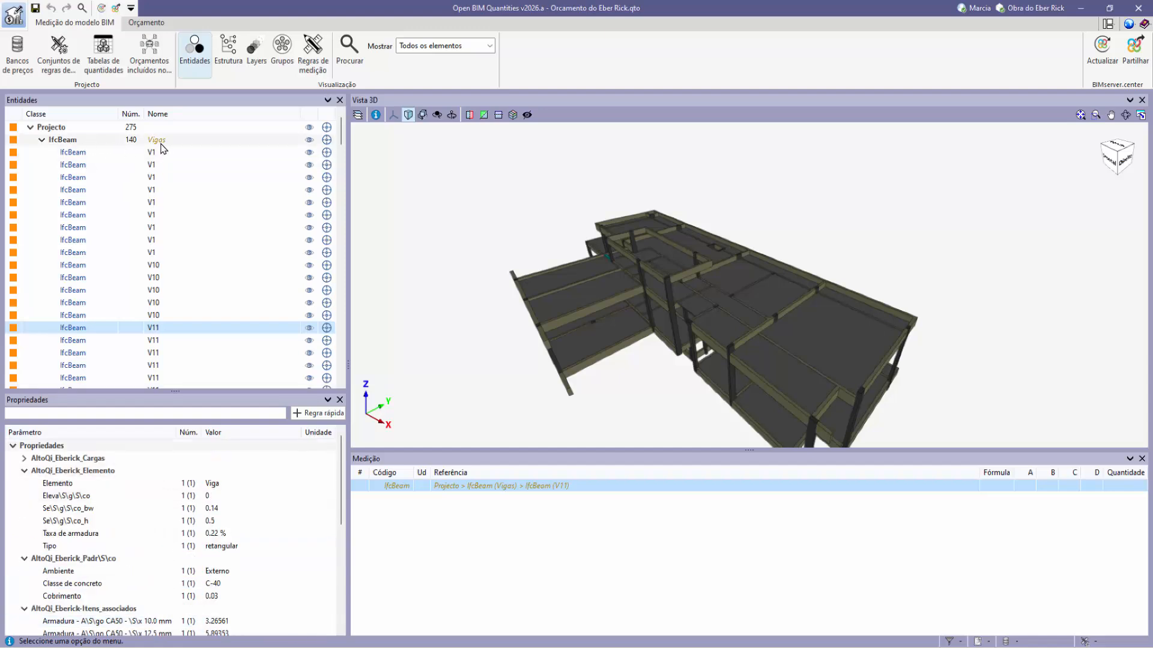
click(62, 141)
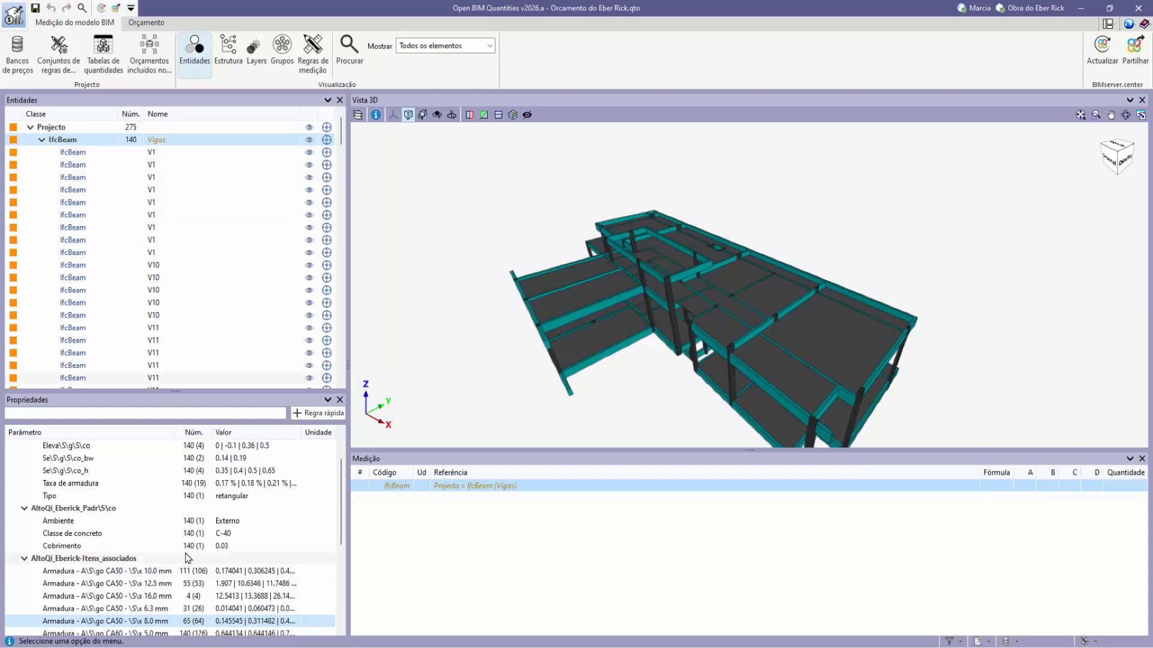
- Resize the Parâmetro, Núm. and Valor columns to show full names and values, then select beam V1
scroll(188, 558, up, 2)
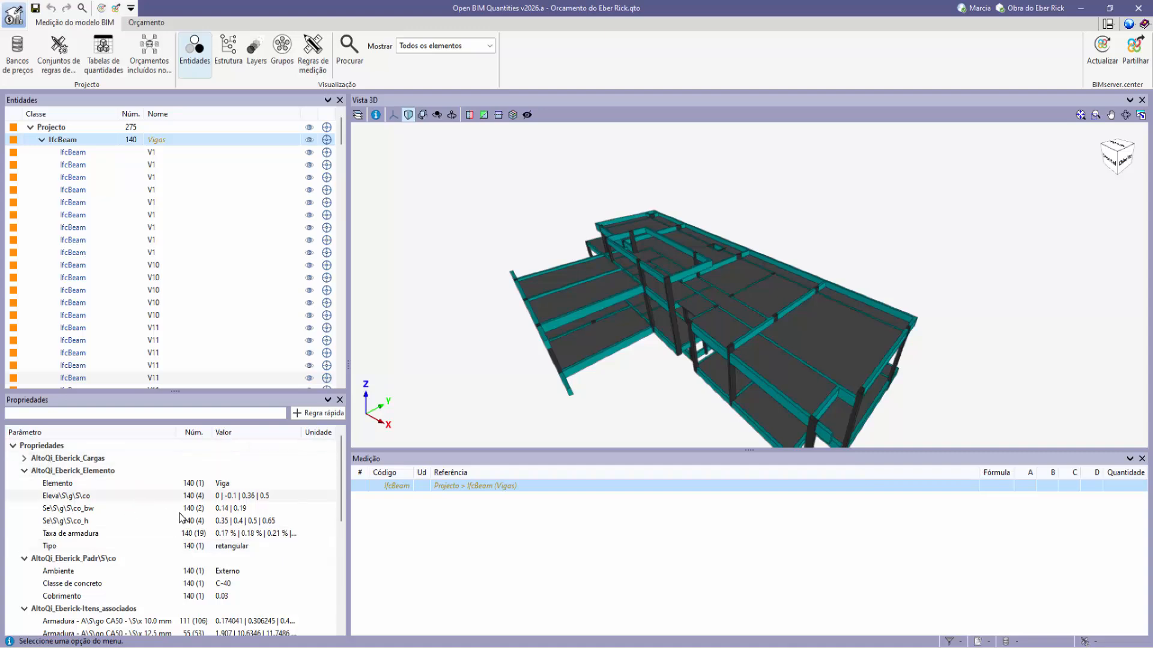
scroll(152, 552, down, 2)
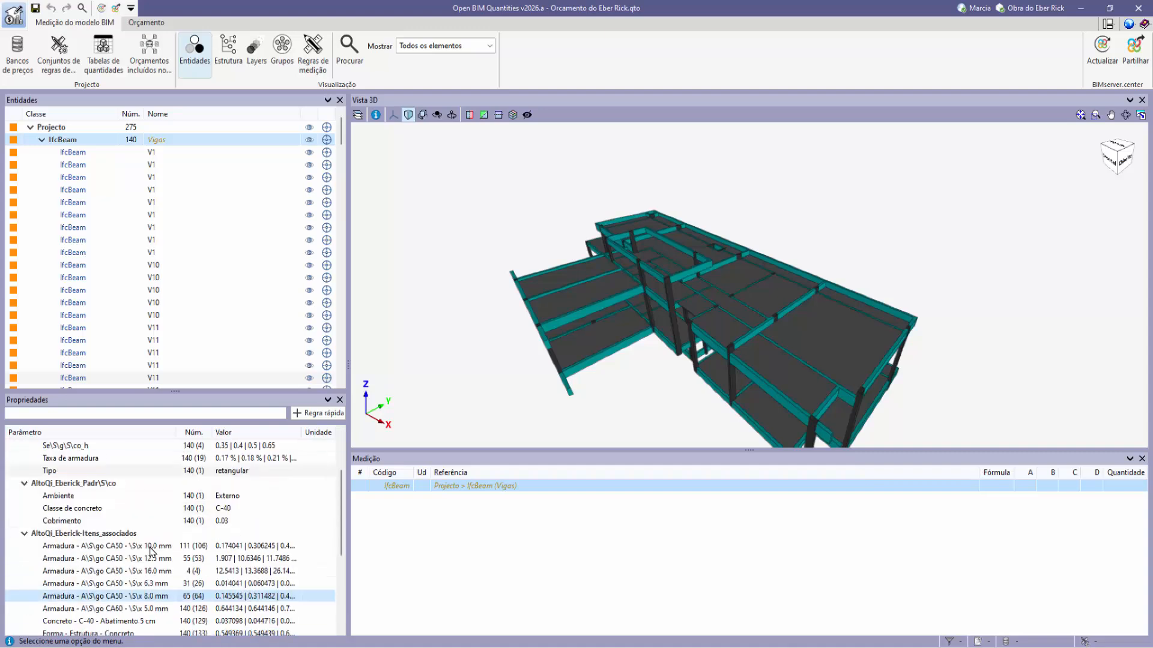
scroll(306, 549, down, 2)
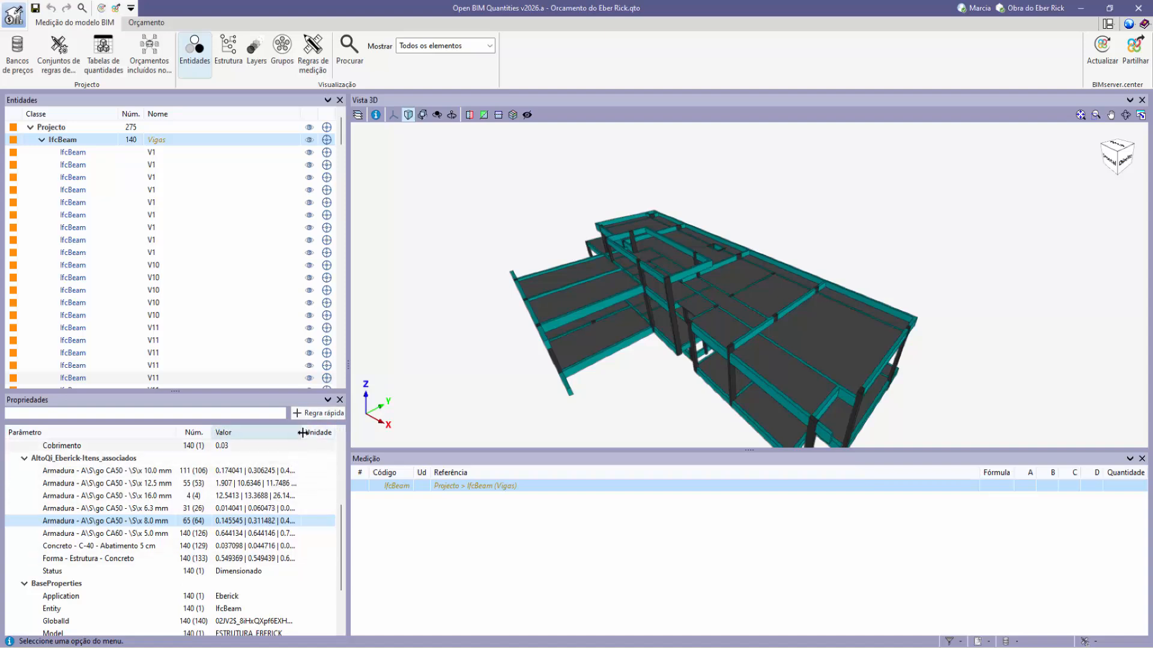
drag(176, 432, 90, 433)
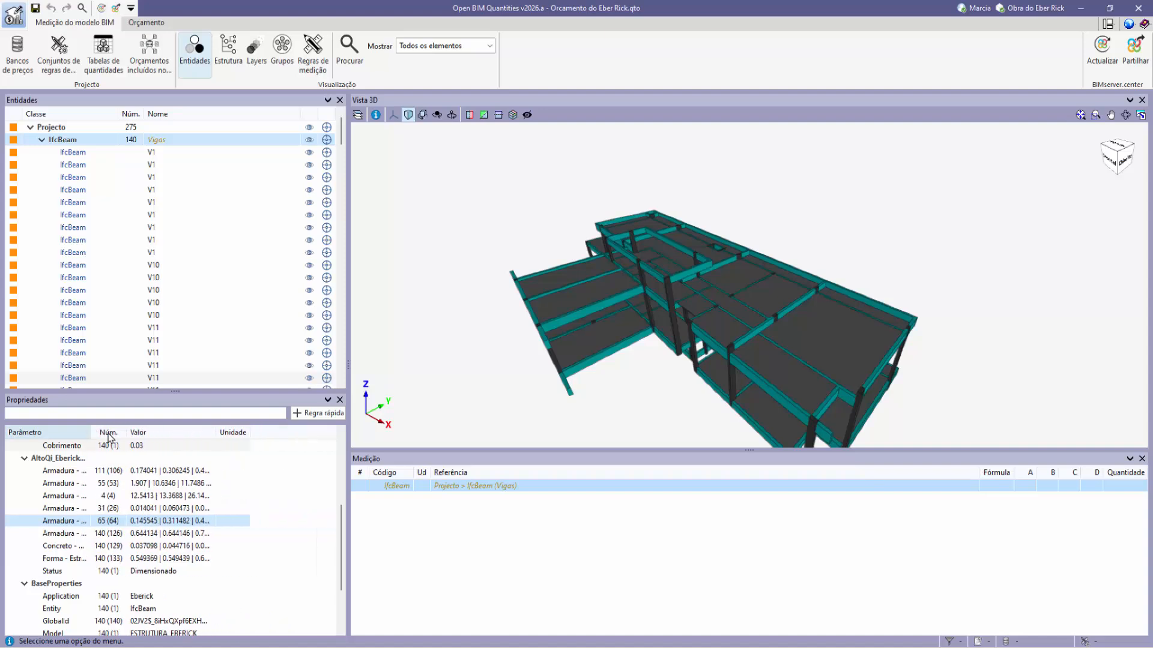
drag(215, 428, 334, 433)
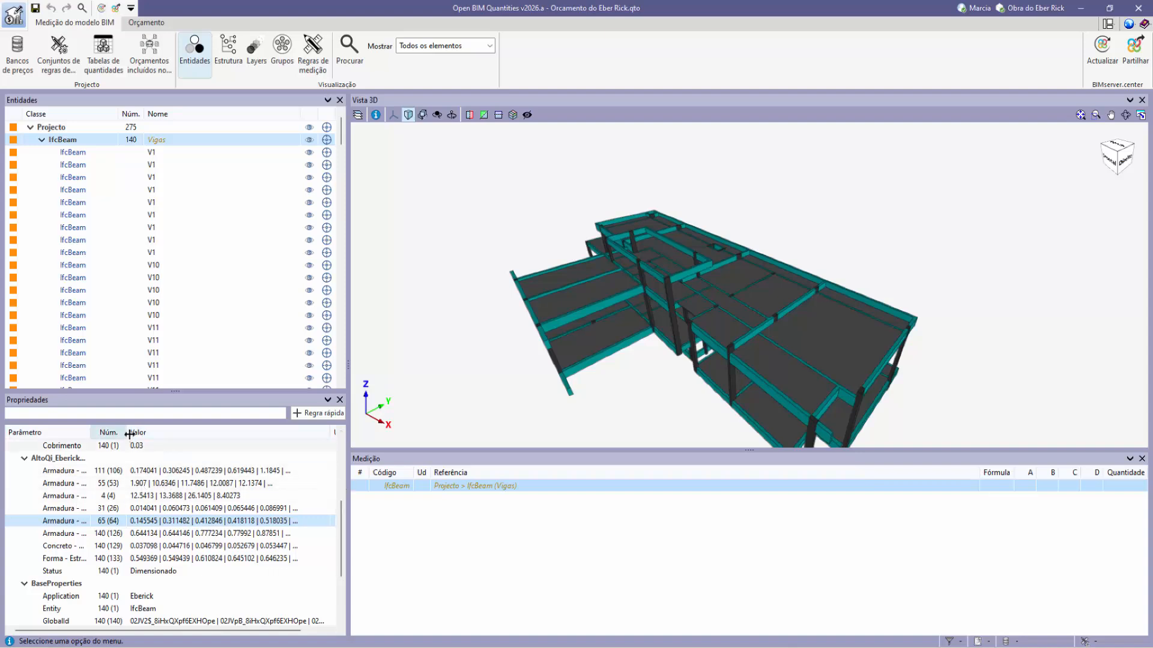
drag(127, 432, 186, 433)
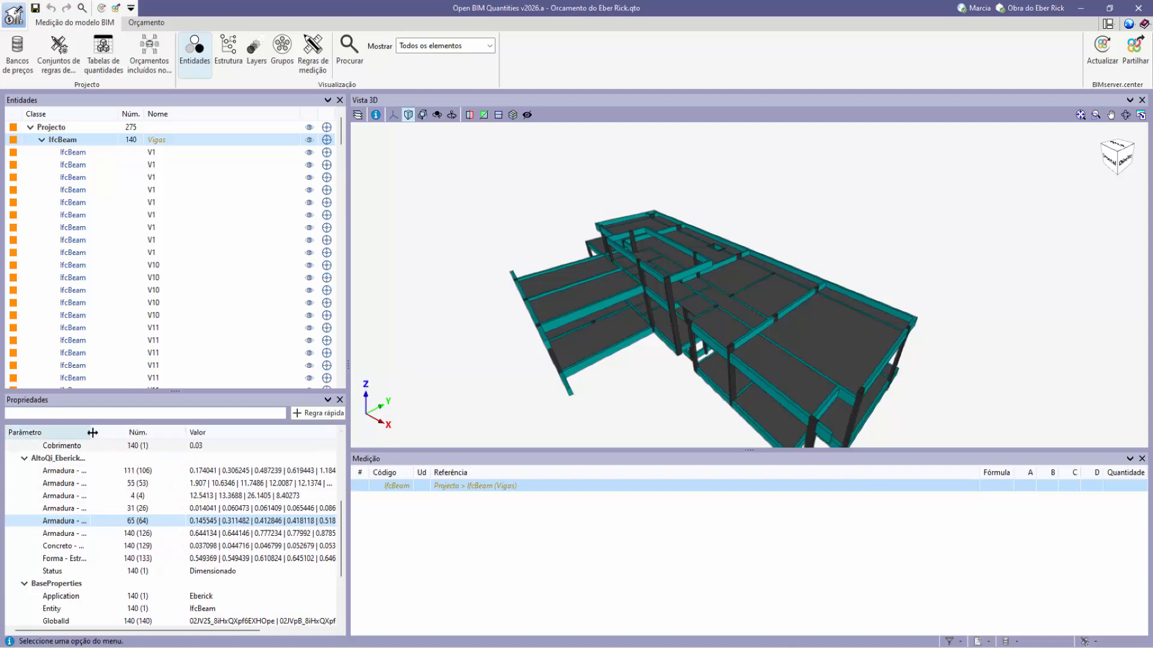
drag(93, 433, 137, 440)
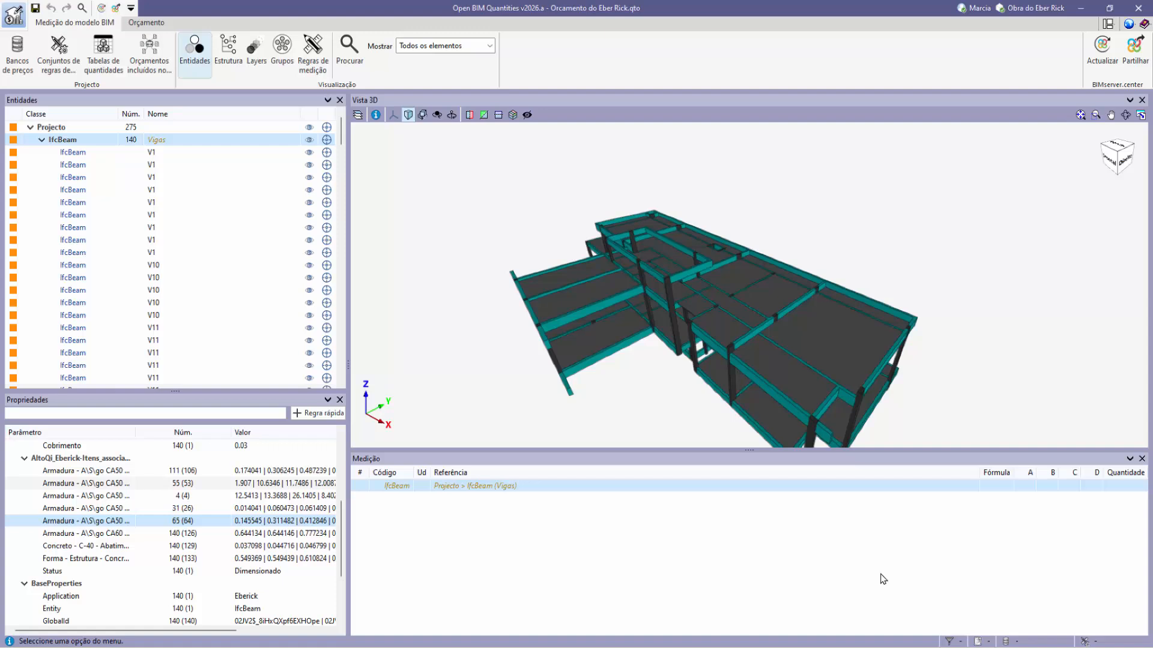
key(Down)
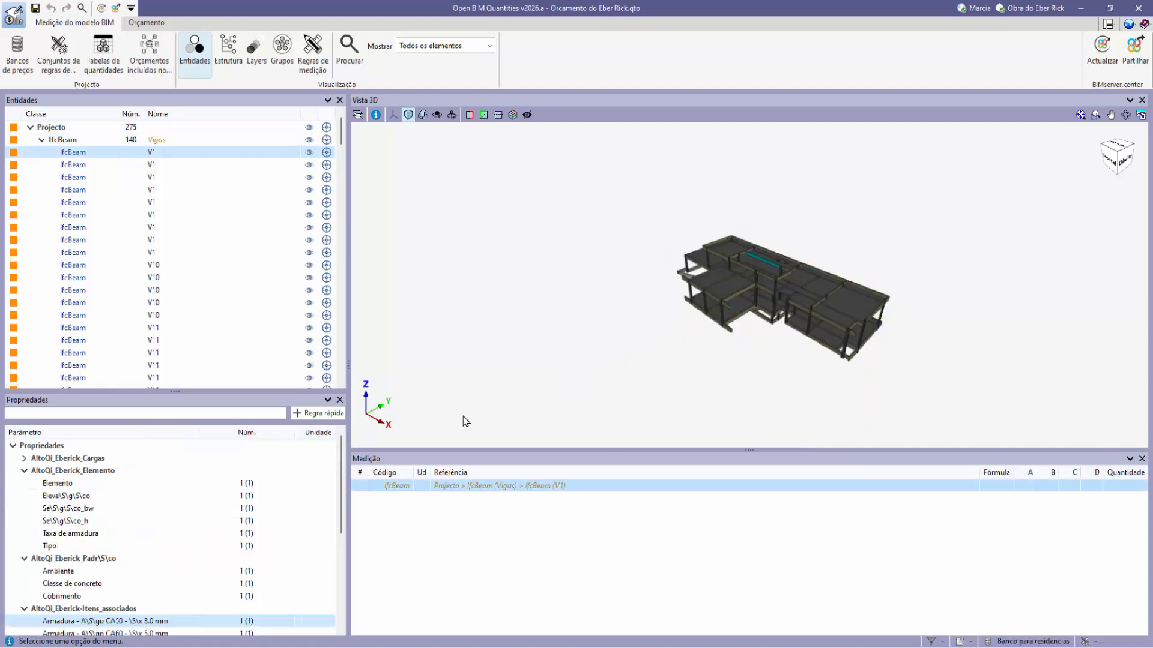
- Open the price databases window and cancel adding a new database, leaving Banco para residencias shown
click(15, 50)
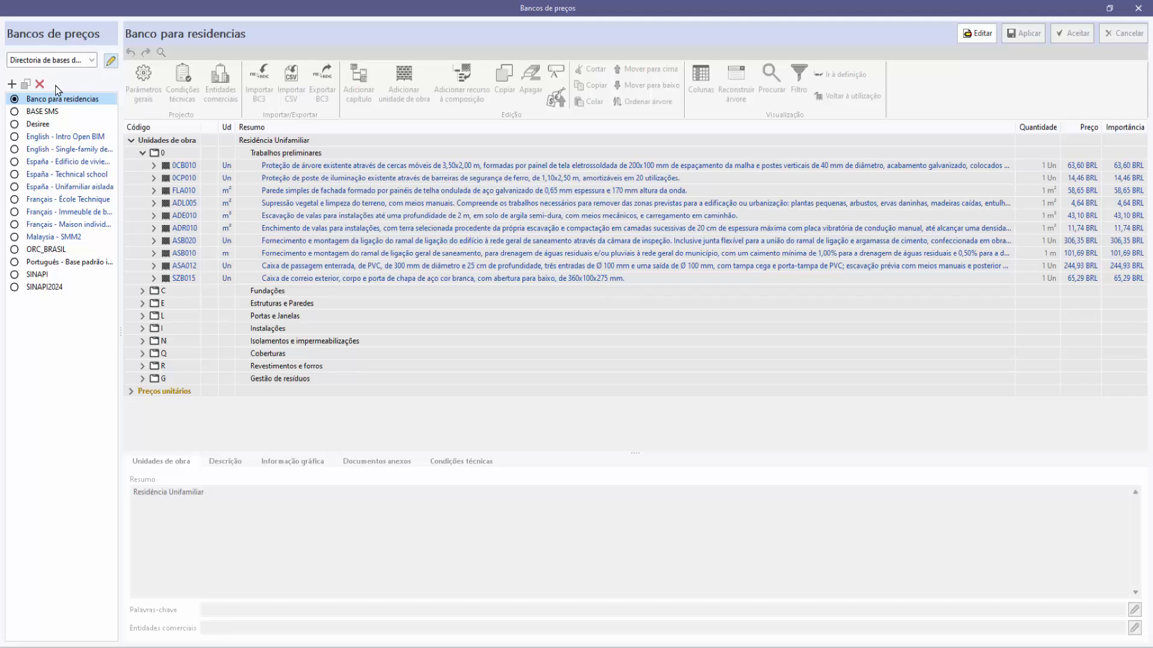
click(12, 84)
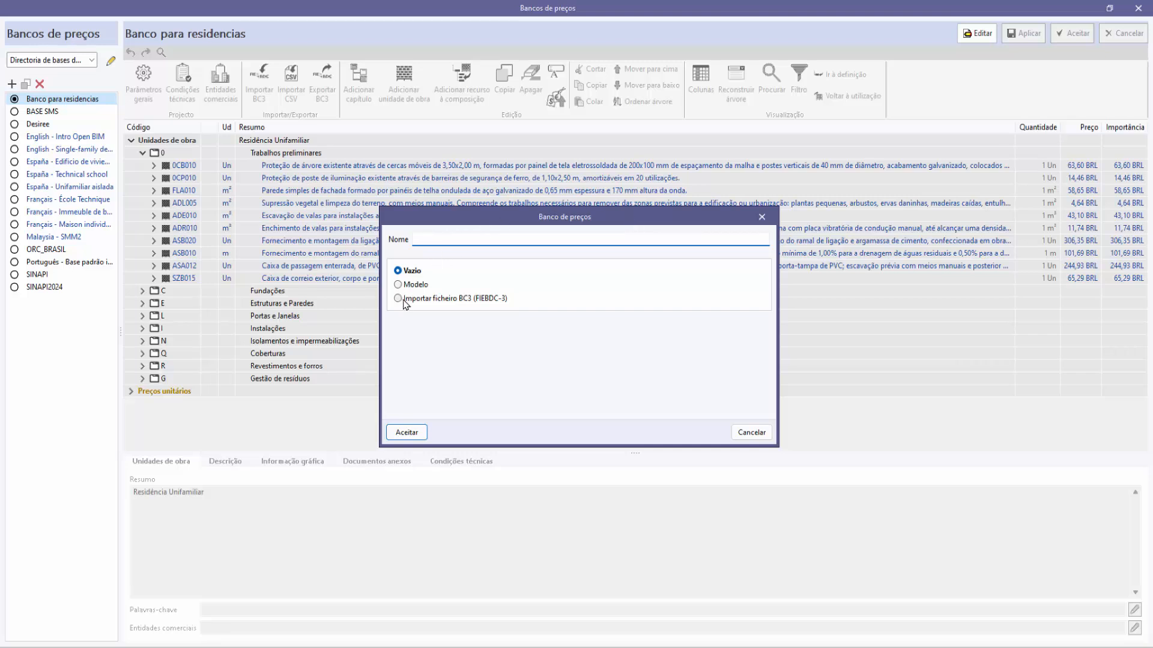
click(753, 432)
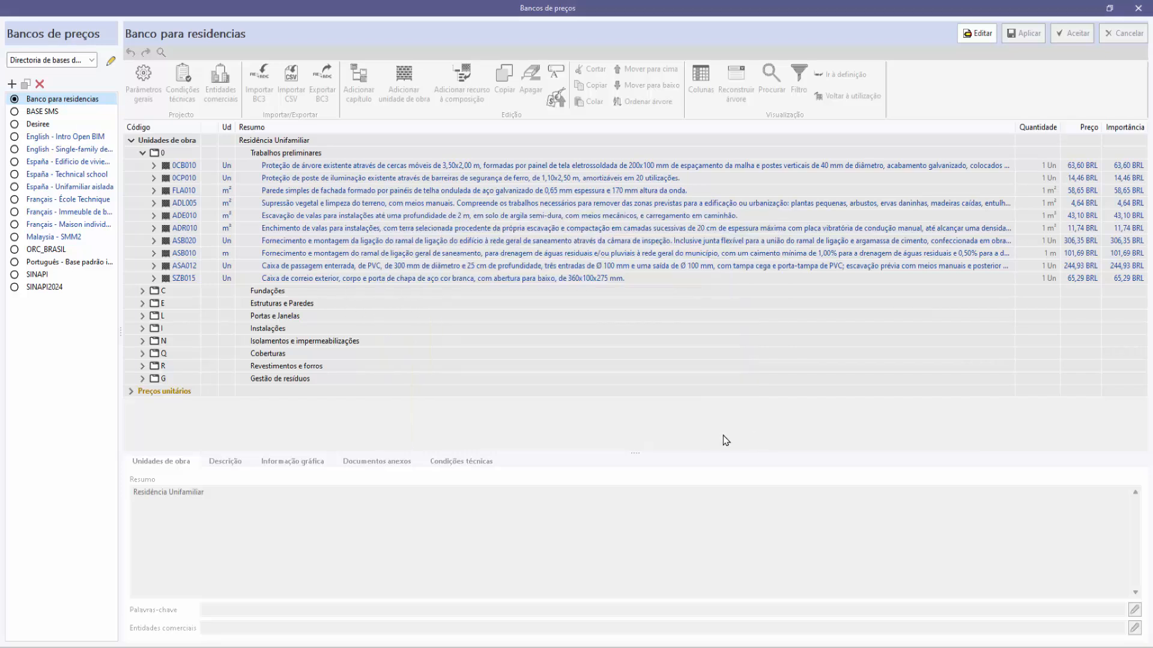
- Open the SINAPI2024 database, make it editable and expand its COMPOSICOES chapter
click(41, 287)
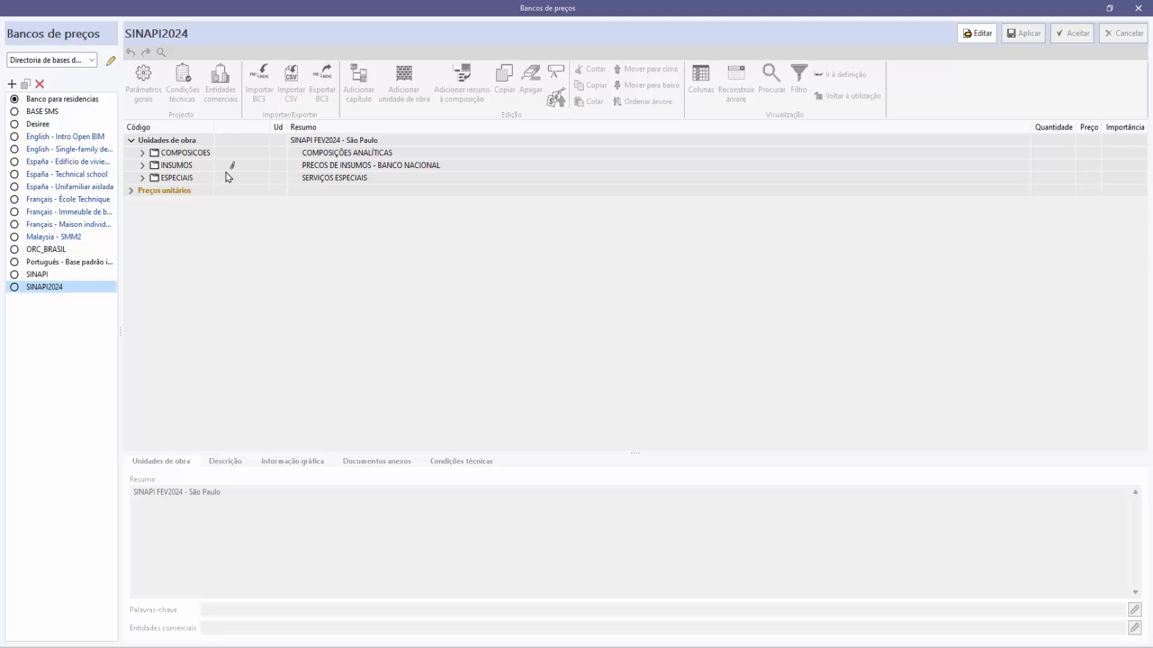
click(974, 34)
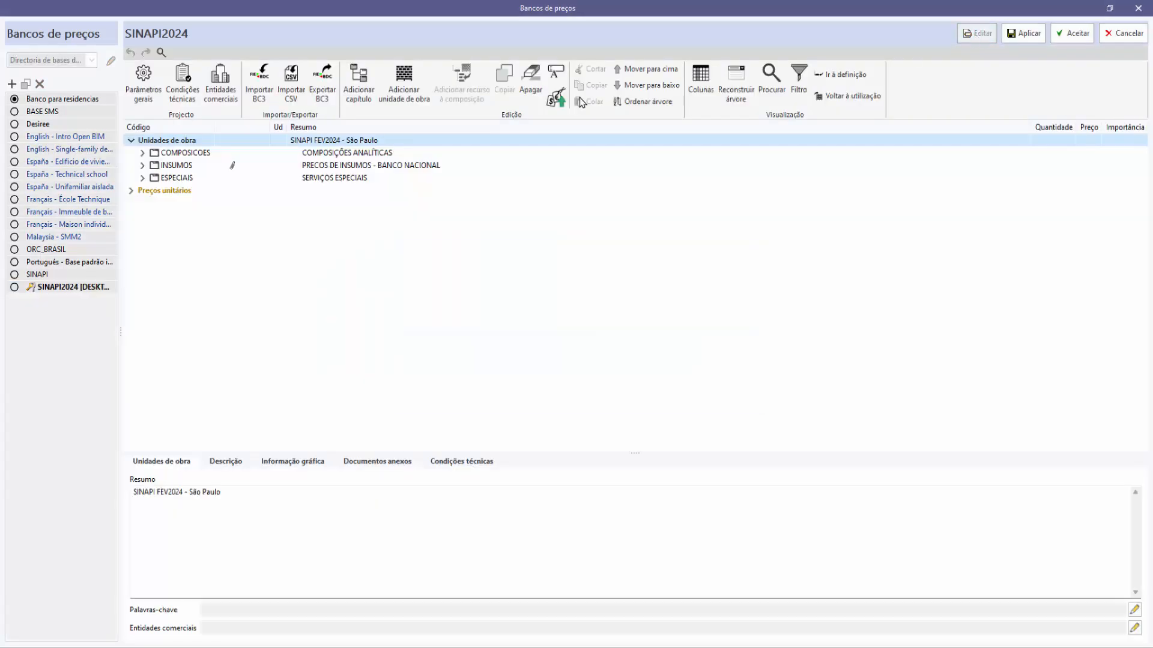
click(142, 154)
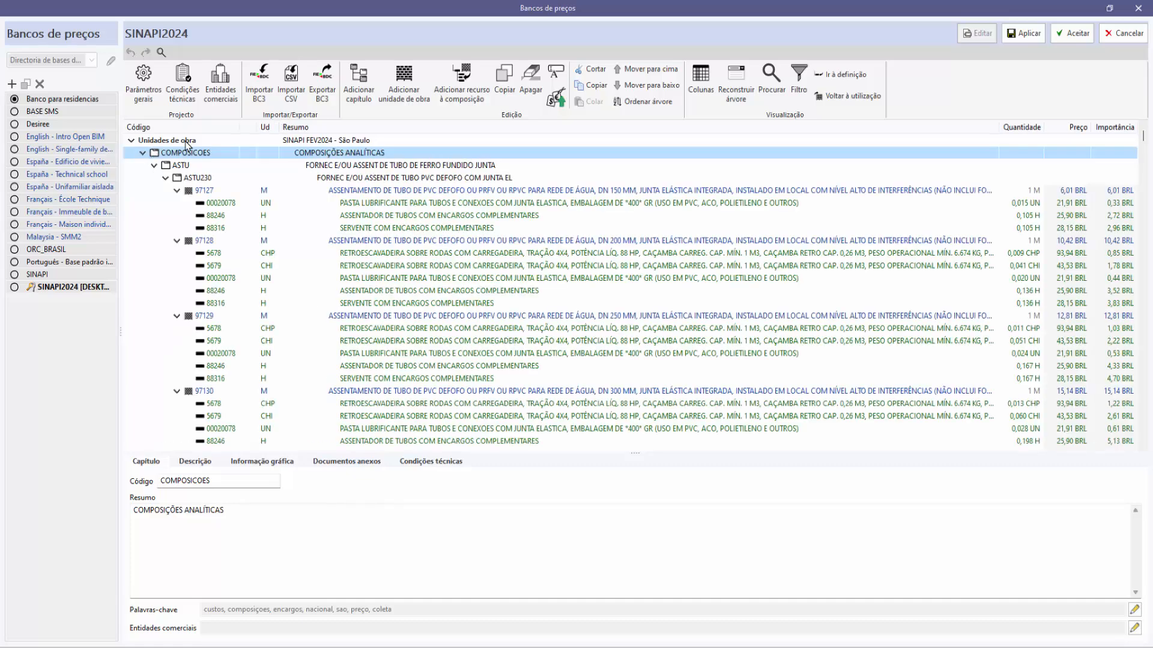
click(144, 154)
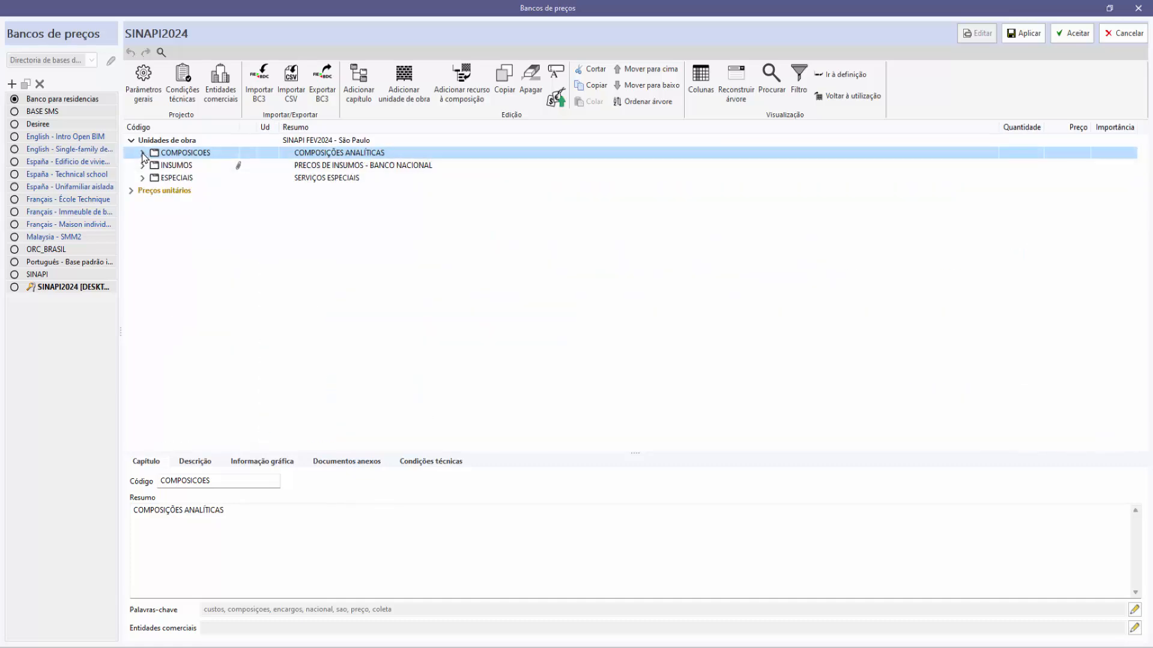
click(143, 153)
- Collapse the ASTU, CANT, COBE, DROP, ESCO and ESQV chapters to reach FUES
click(158, 165)
click(154, 165)
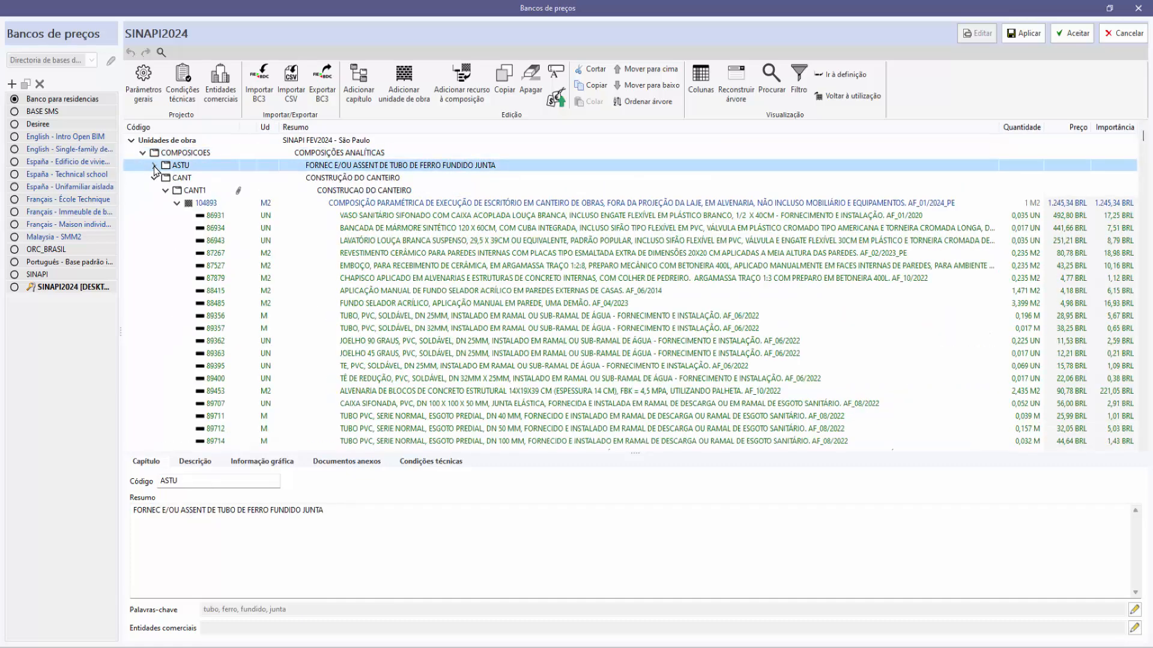
click(155, 178)
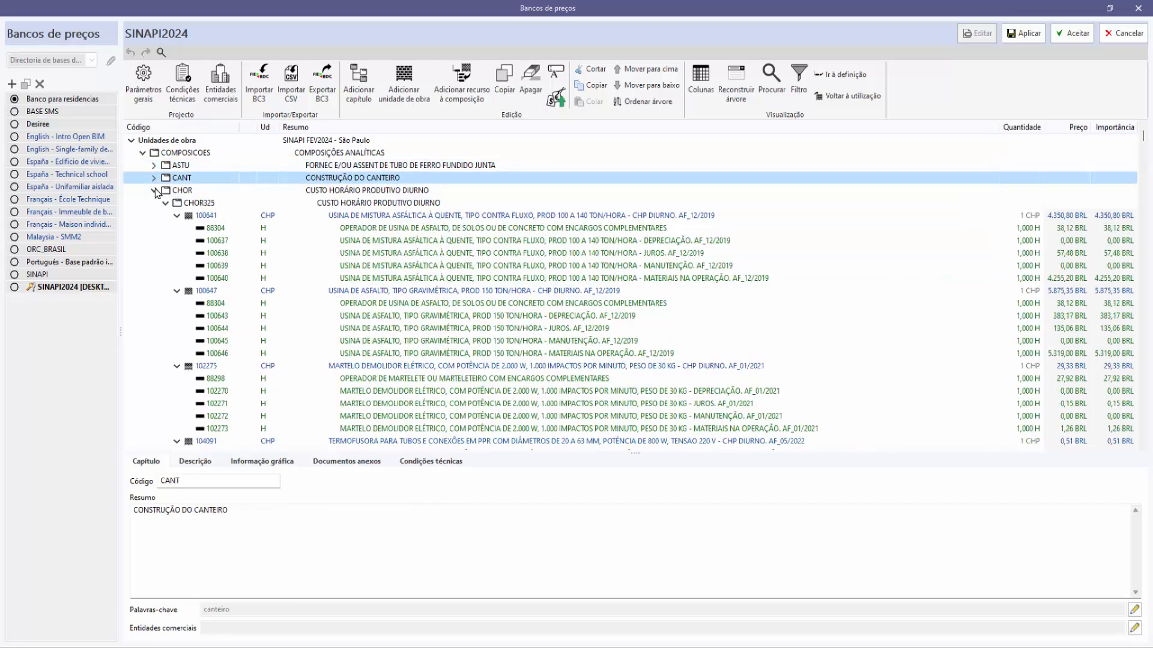
click(155, 191)
click(155, 203)
click(155, 203)
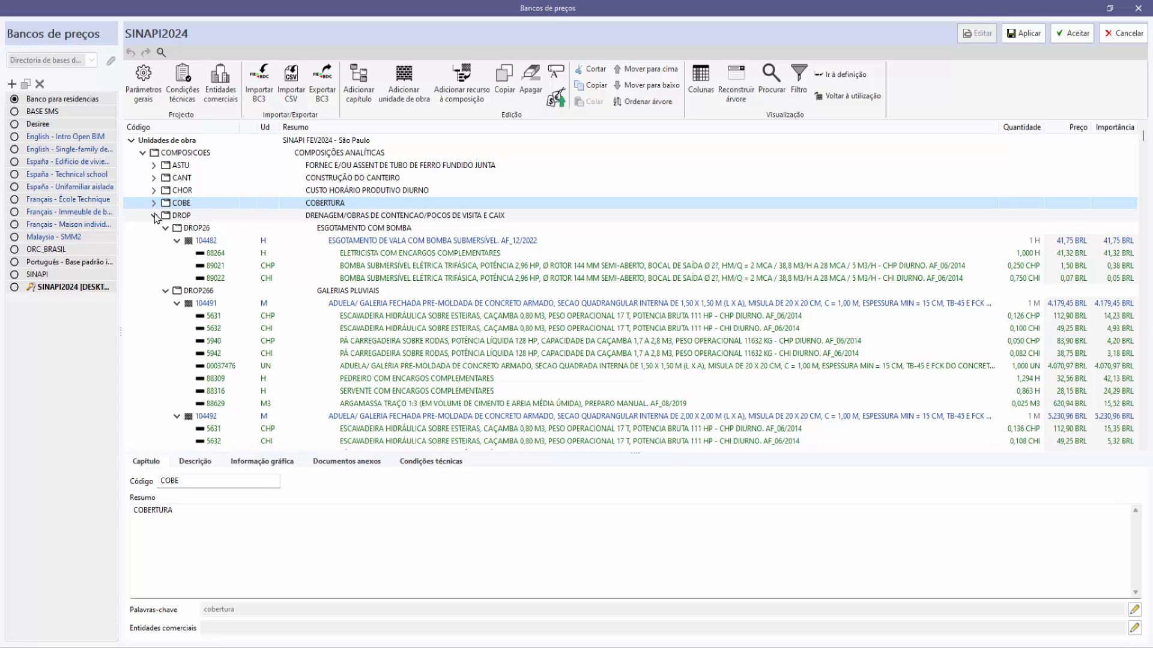
click(154, 216)
click(154, 215)
click(154, 228)
click(154, 228)
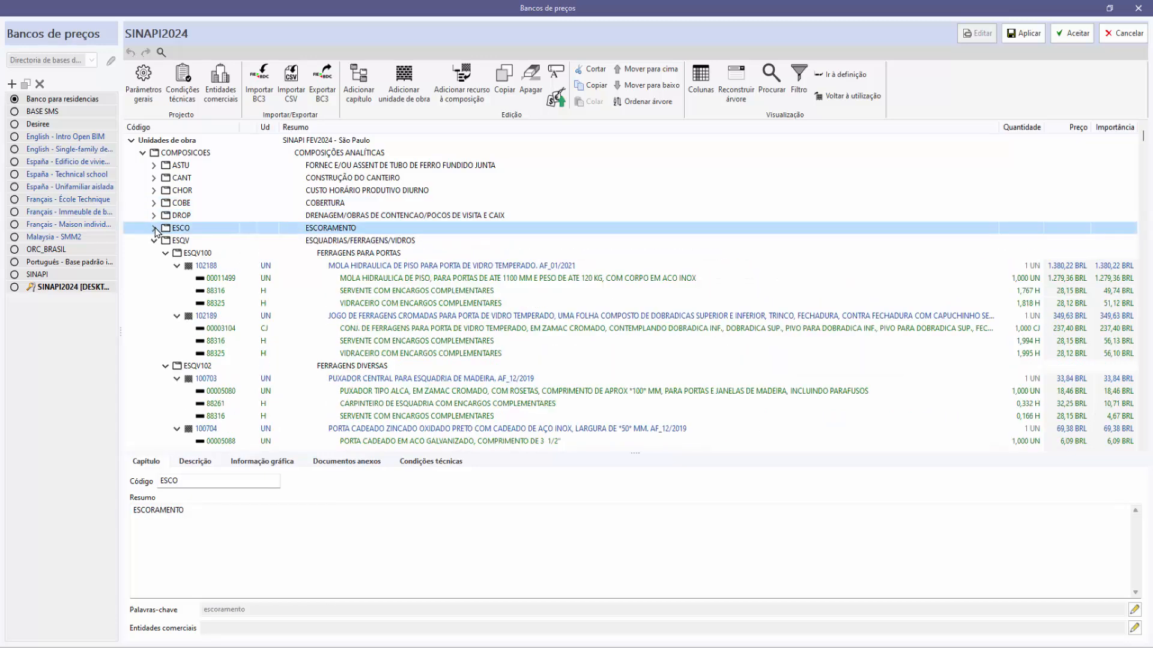
click(155, 241)
click(154, 241)
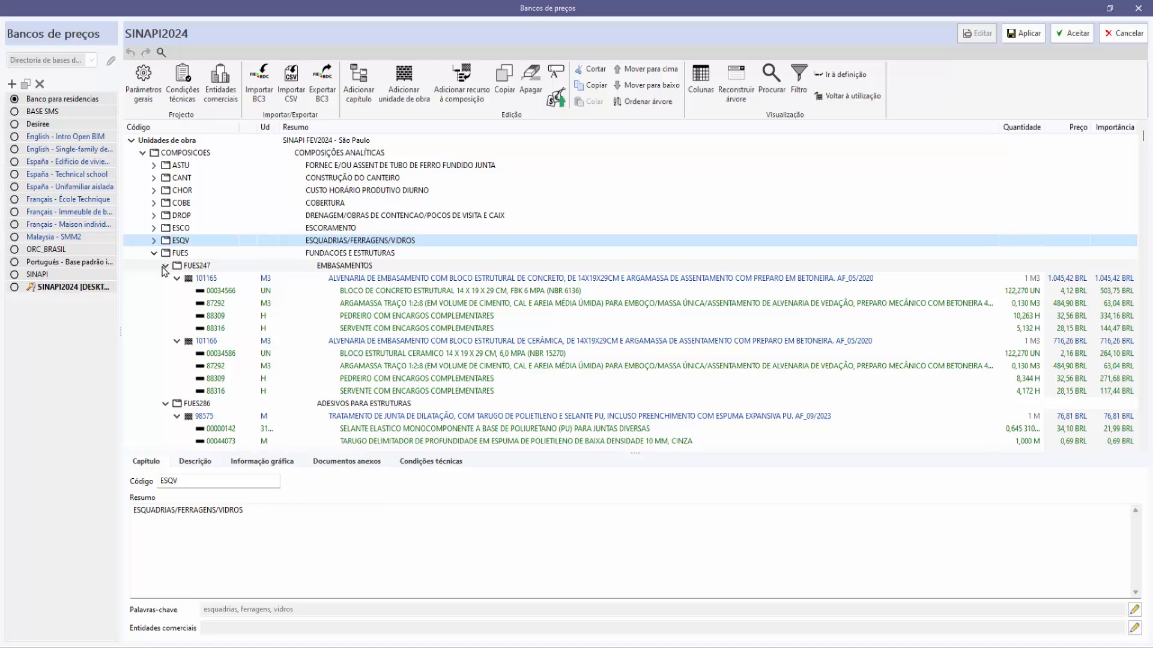
- Collapse FUES subchapters FUES247, FUES286, FUES296, FUES301 and FUES38, and view the row context menus
click(166, 266)
click(166, 265)
click(166, 279)
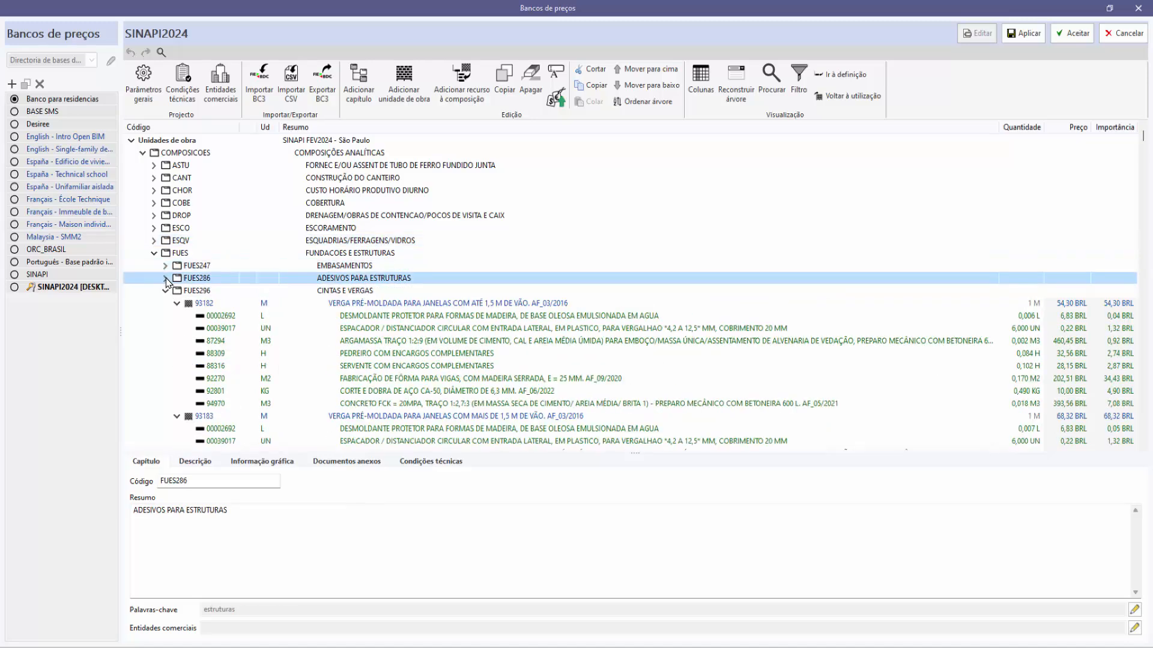
click(166, 292)
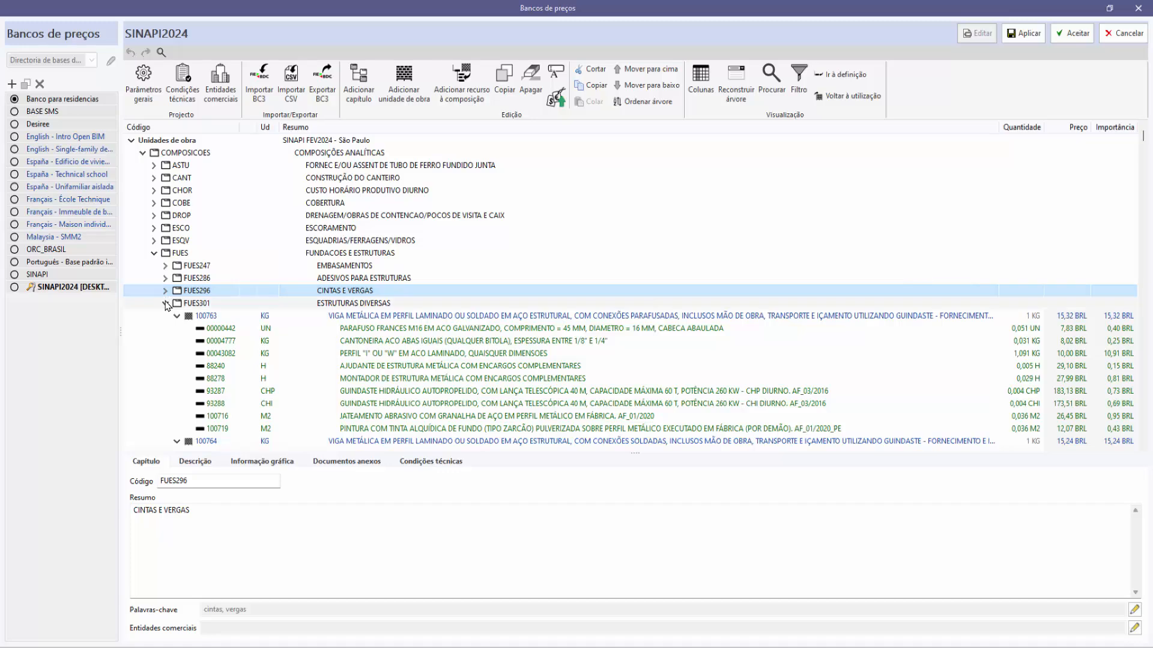
click(165, 303)
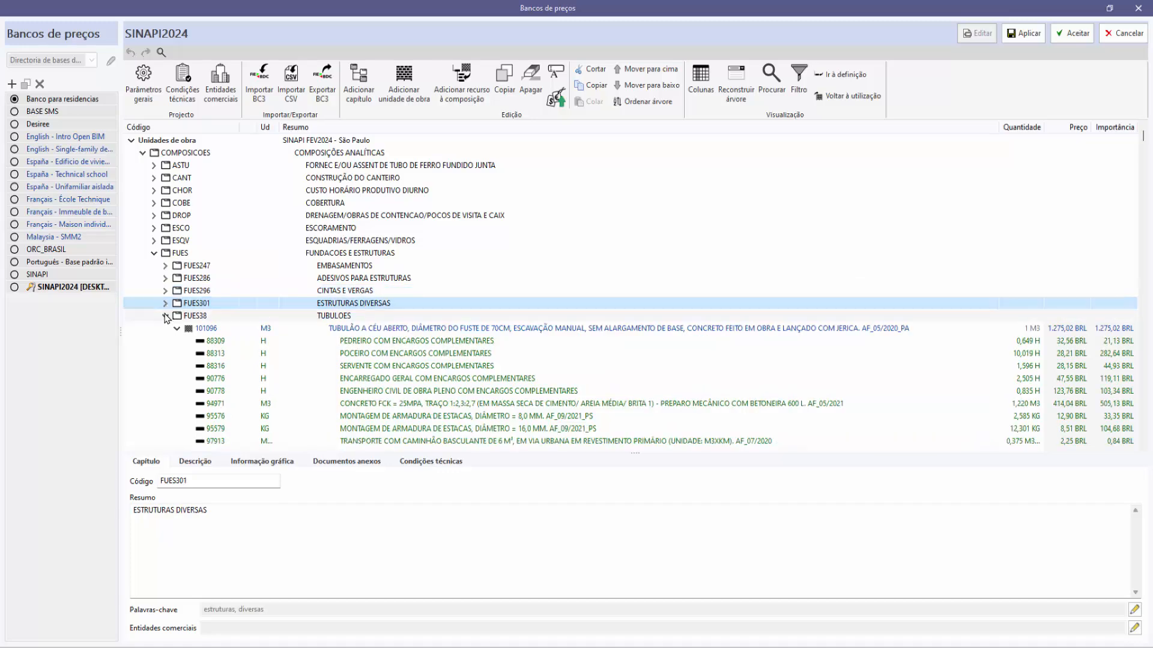
click(165, 316)
right_click(164, 315)
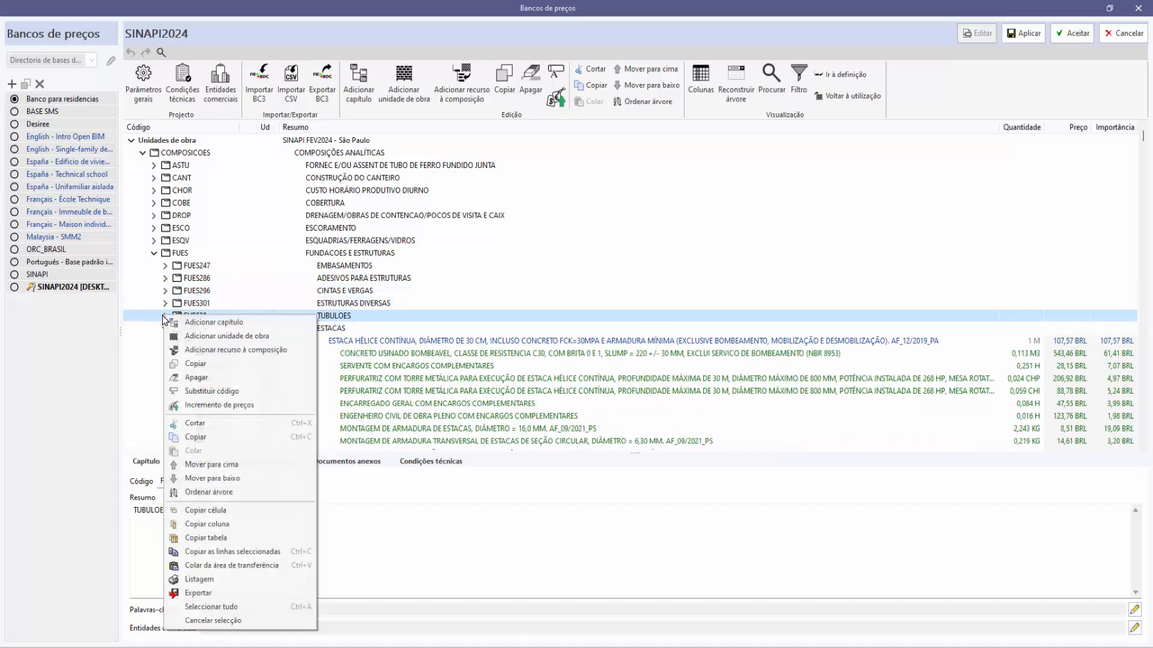
right_click(180, 252)
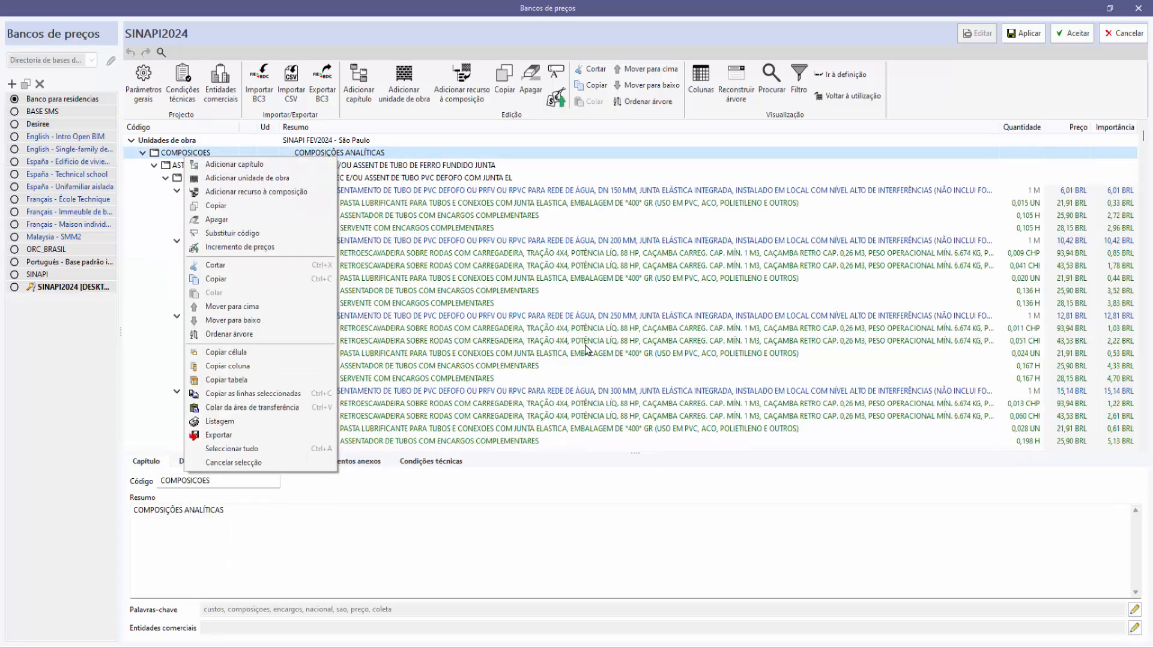
- Rebuild the SINAPI2024 tree to show only chapters
click(733, 93)
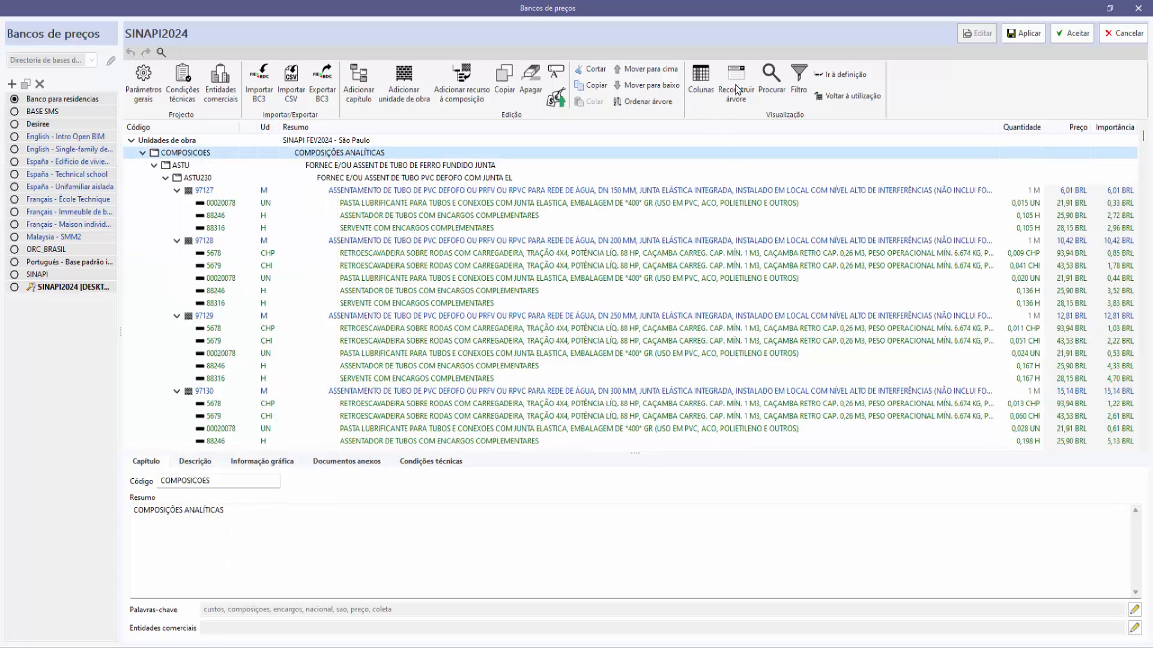
click(735, 90)
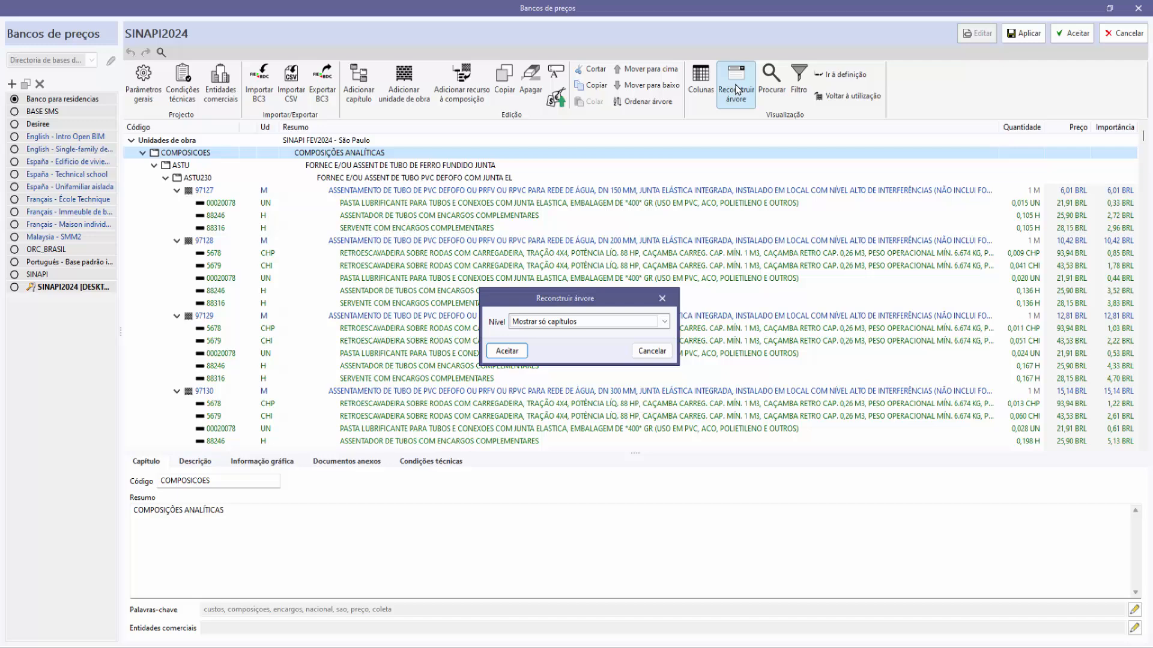
click(515, 348)
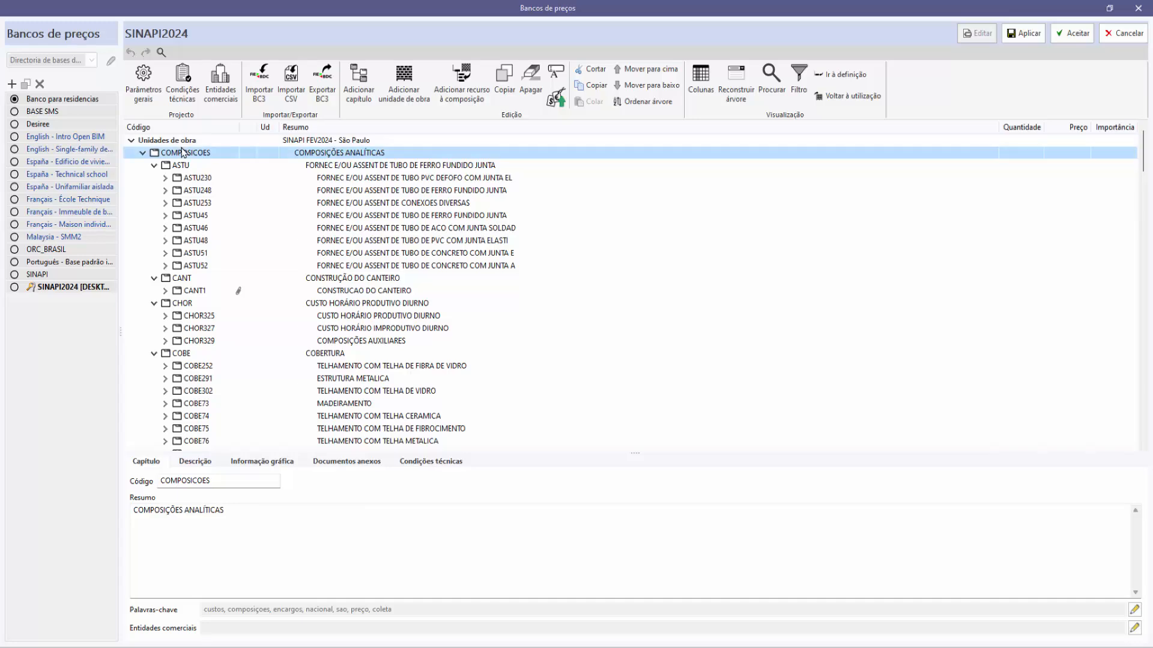
- Expand the FUES42 Armaduras chapter and view rebar composition 104109 at 16.59 BRL/kg
scroll(186, 213, down, 3)
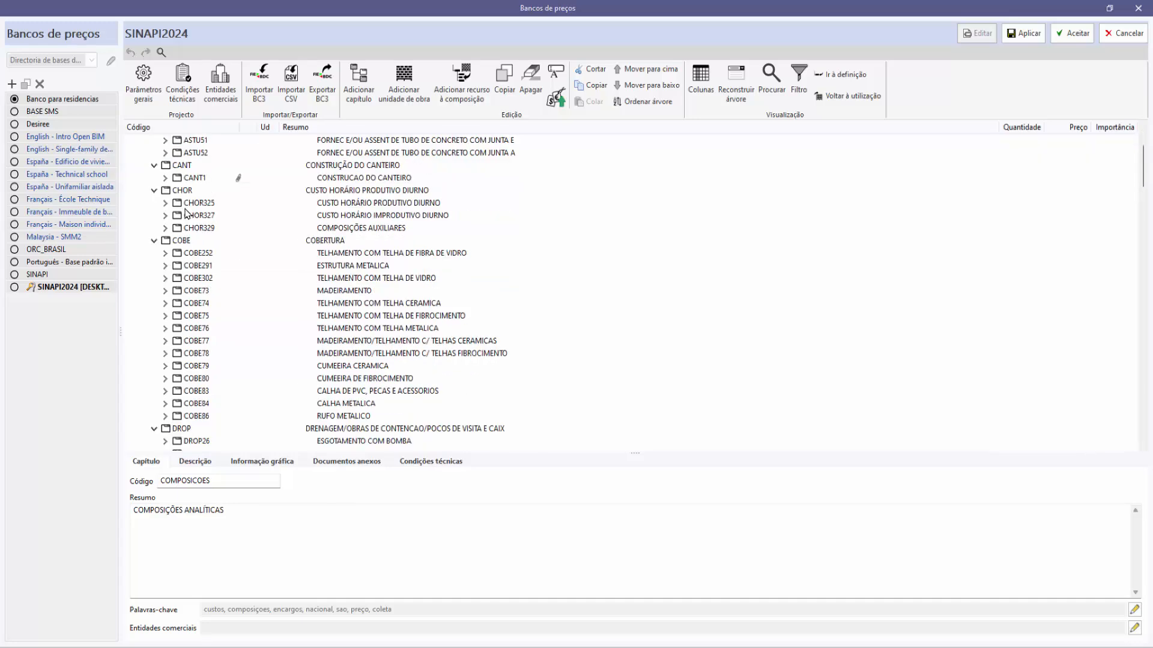
scroll(186, 213, down, 9)
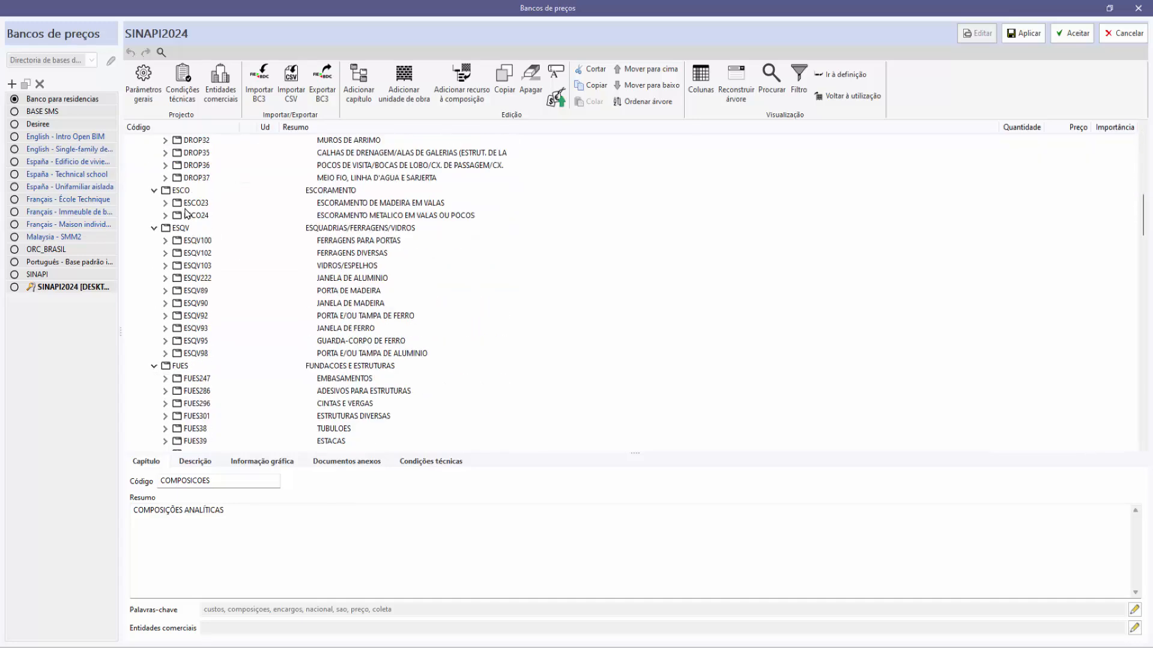
scroll(186, 213, down, 2)
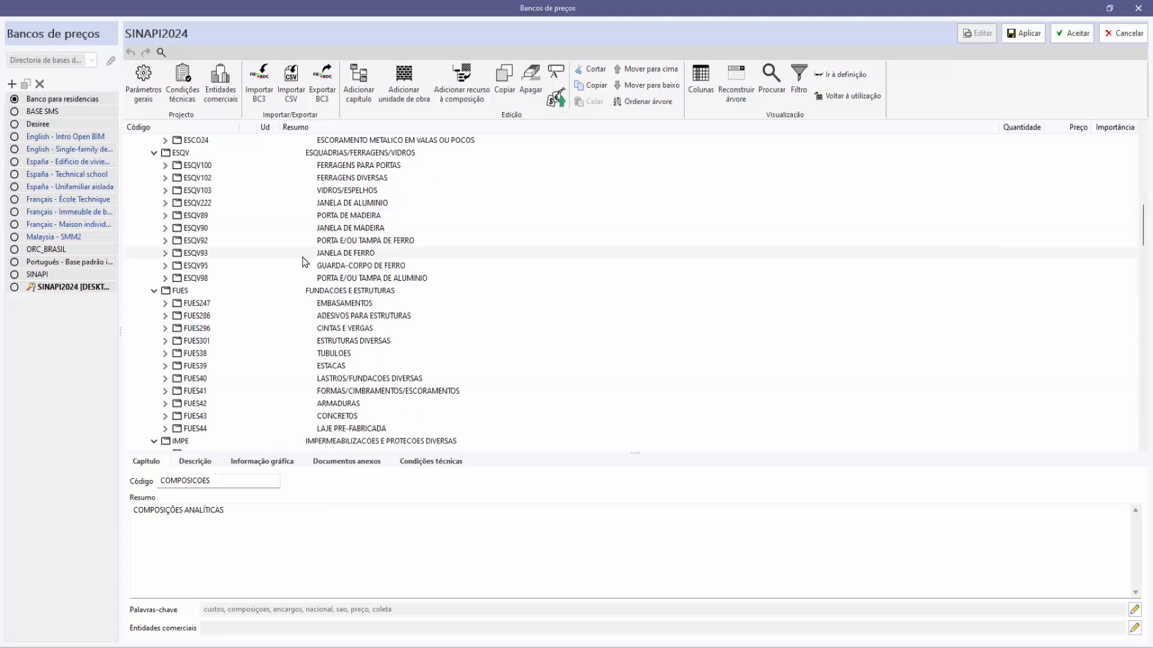
click(166, 406)
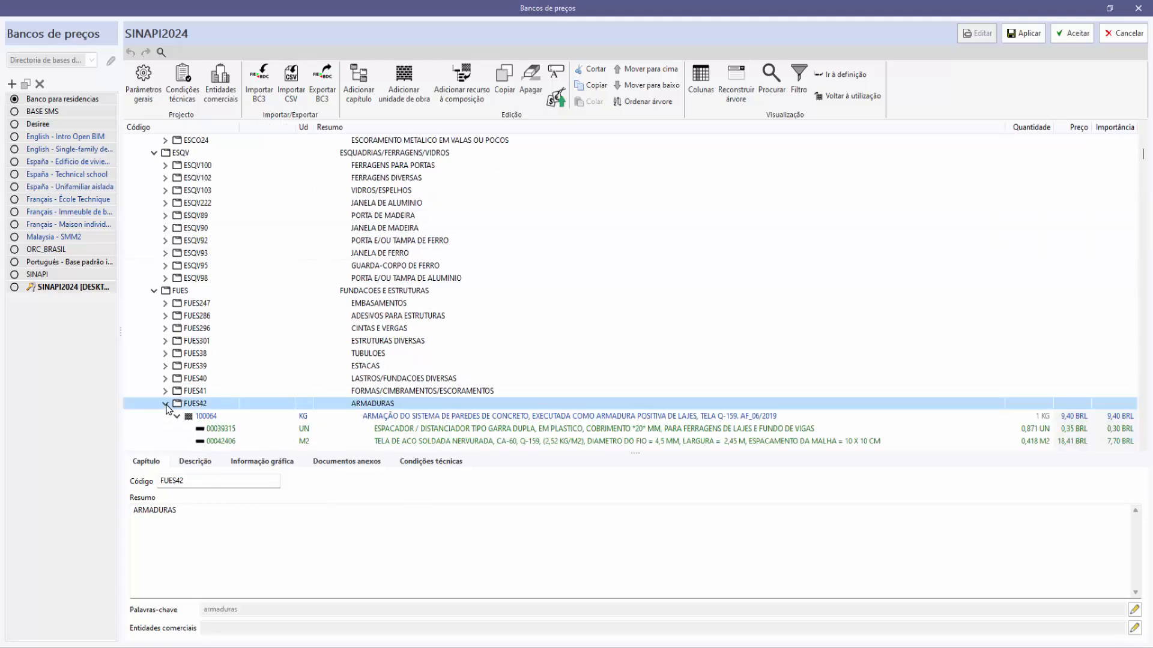
click(166, 406)
click(167, 406)
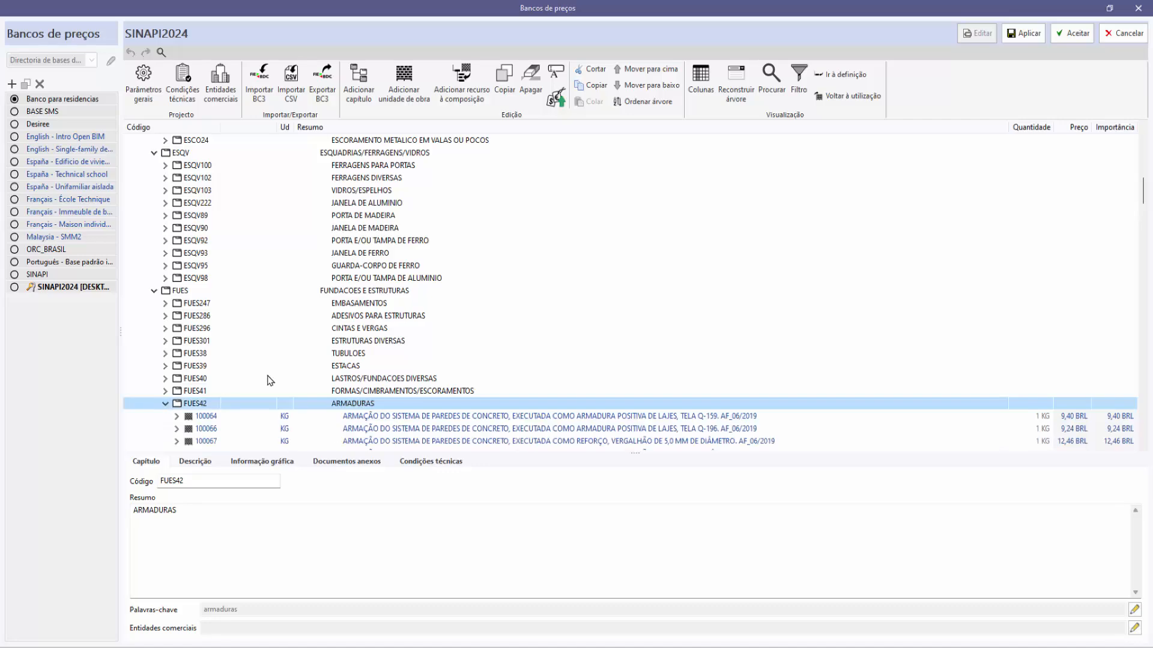
scroll(288, 379, down, 3)
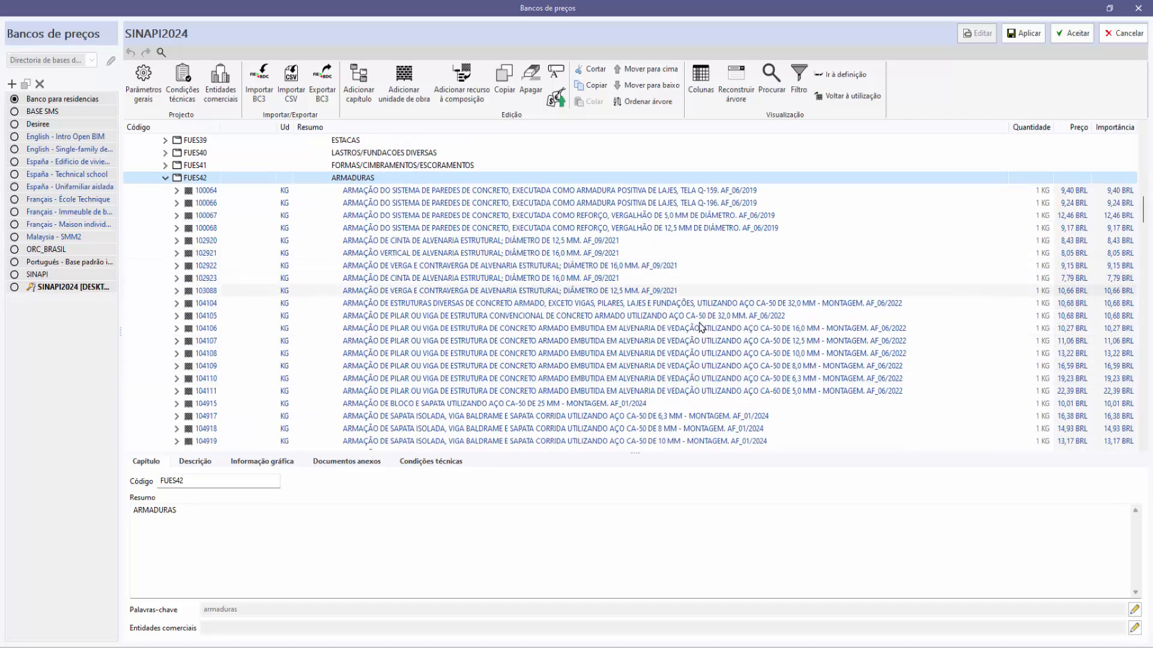
click(687, 368)
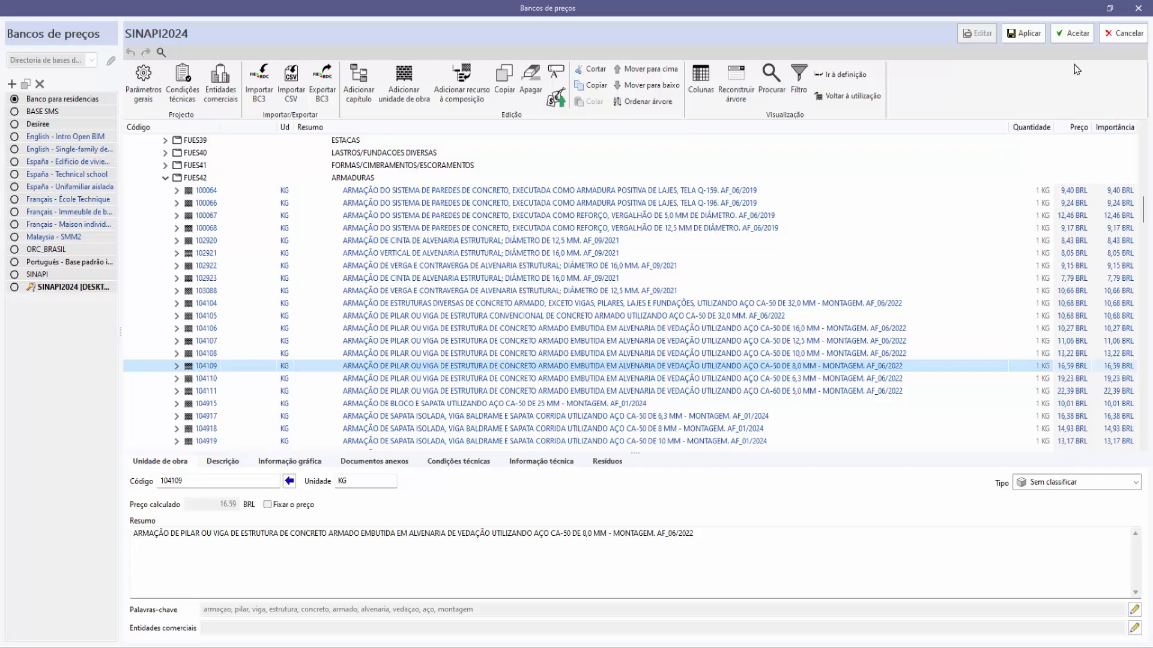
- Accept the database edits, set SINAPI2024 as the job's price database, and close the window
click(1073, 34)
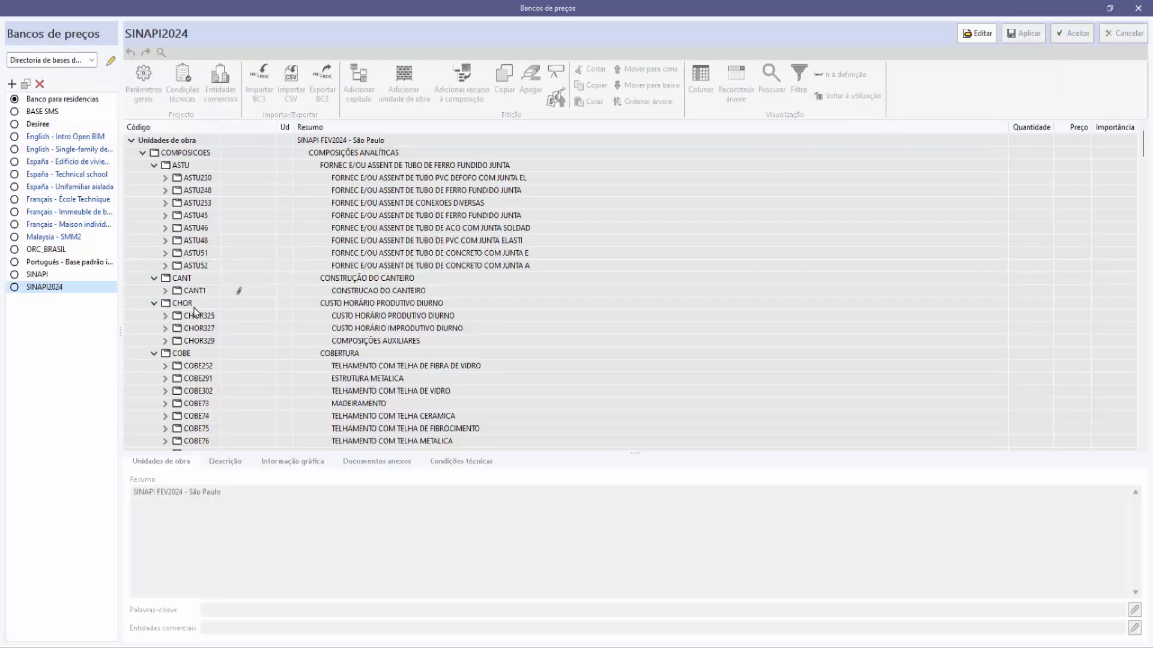
click(14, 287)
click(1138, 8)
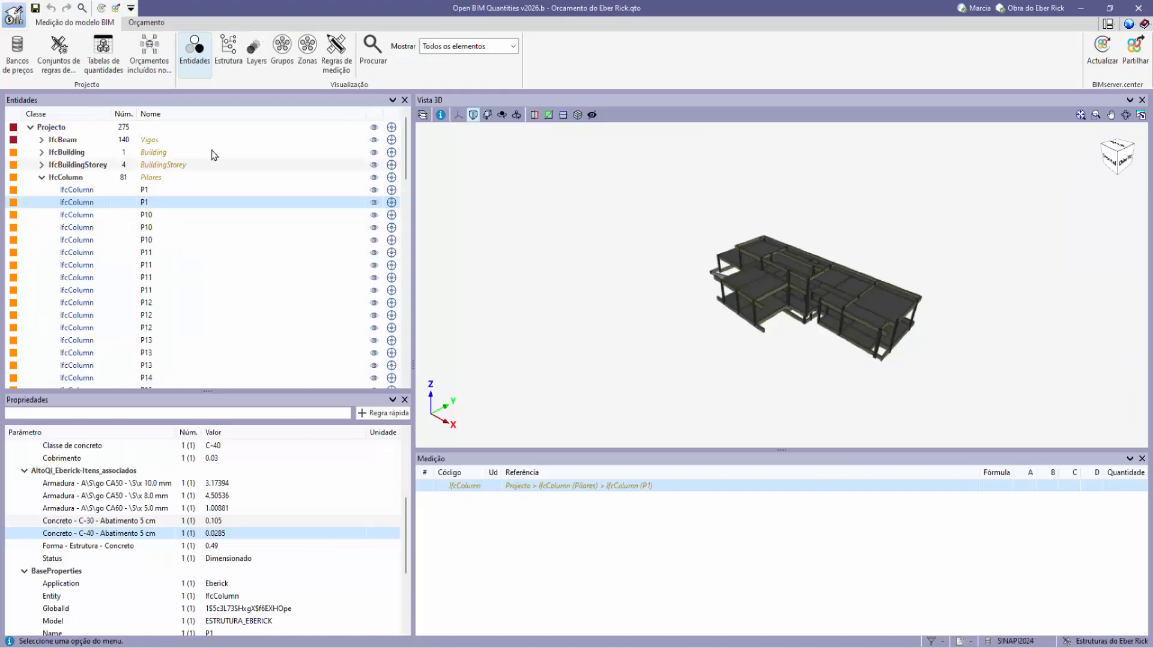
- Create the measurement rule set 'Orçamento de Estruturas Eber Rick' and make it the active set
click(65, 57)
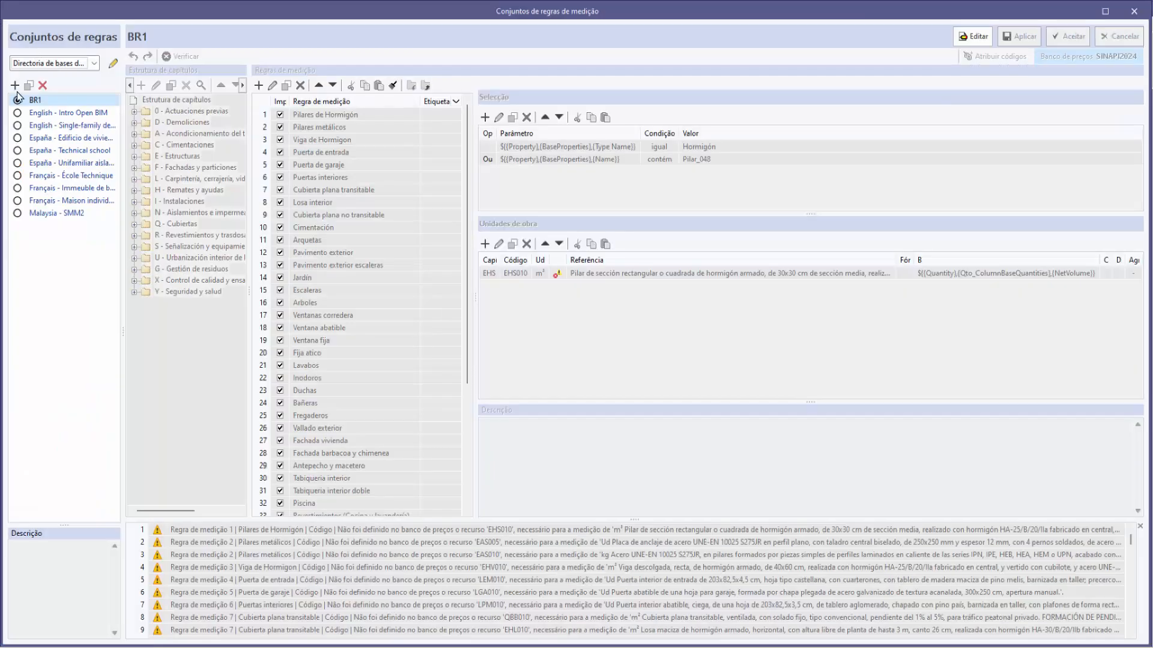
click(15, 86)
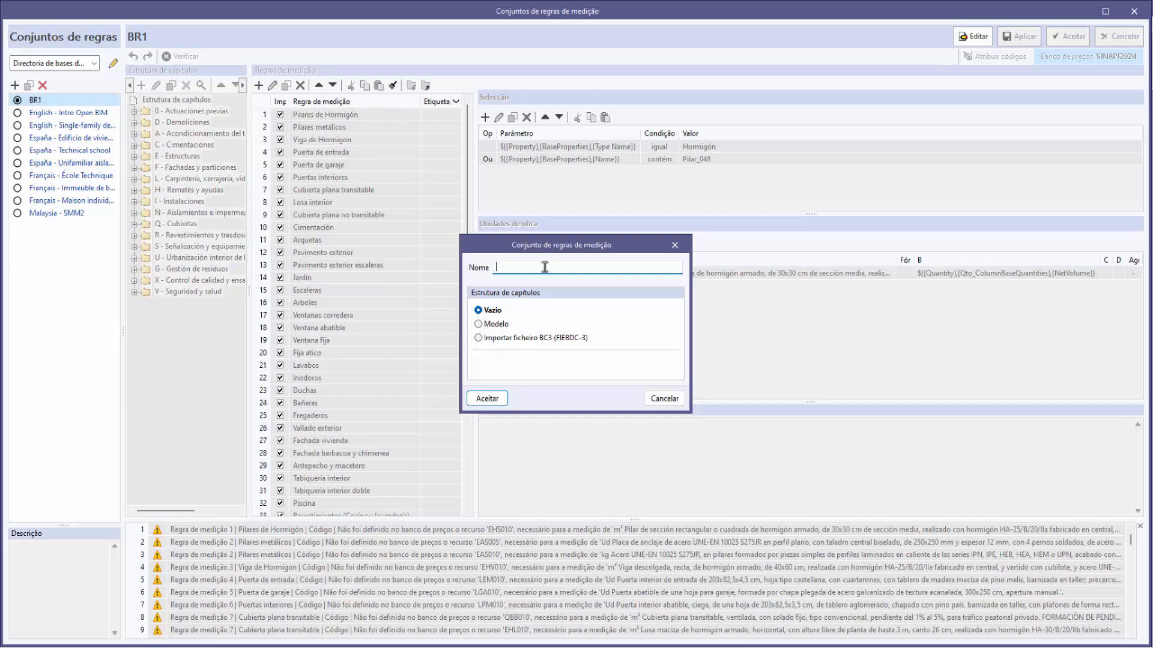
text(Orçame)
text(Rick)
click(488, 400)
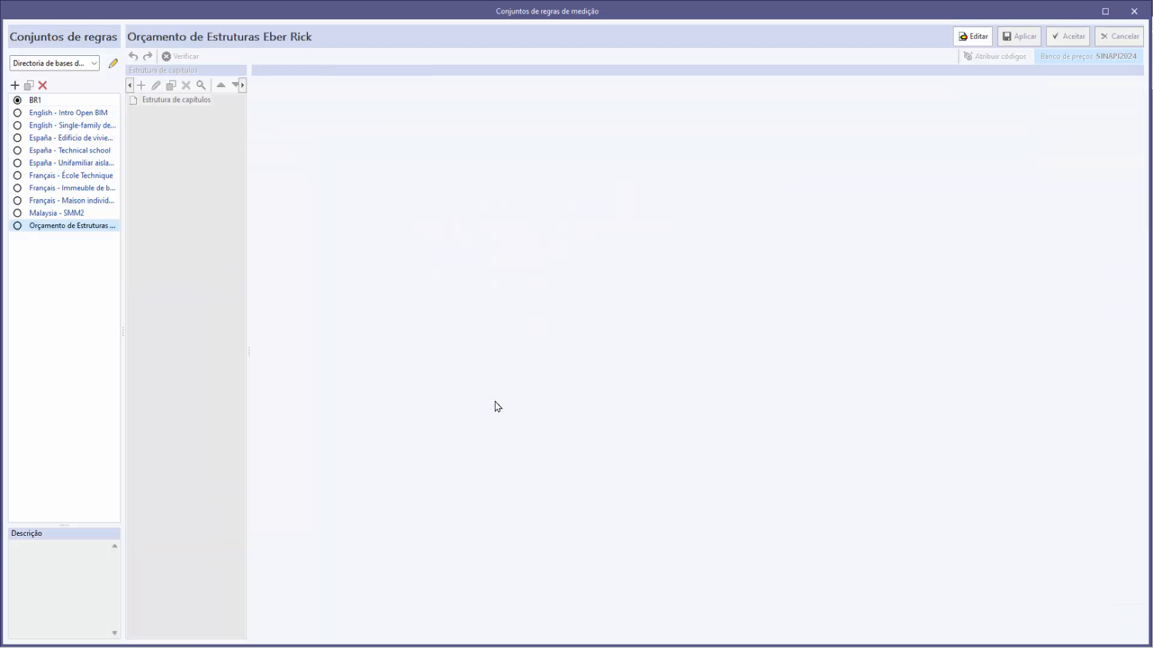
click(18, 226)
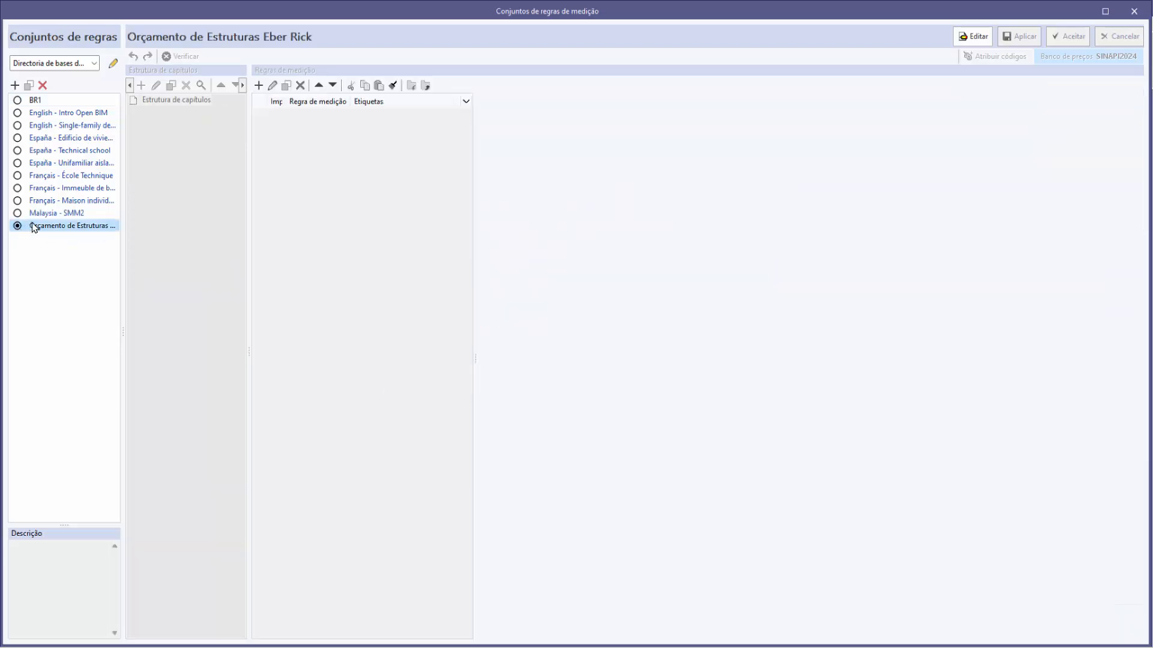
- Unlock the new rule set and add a root chapter coded FUES with reference Armaduras
click(972, 37)
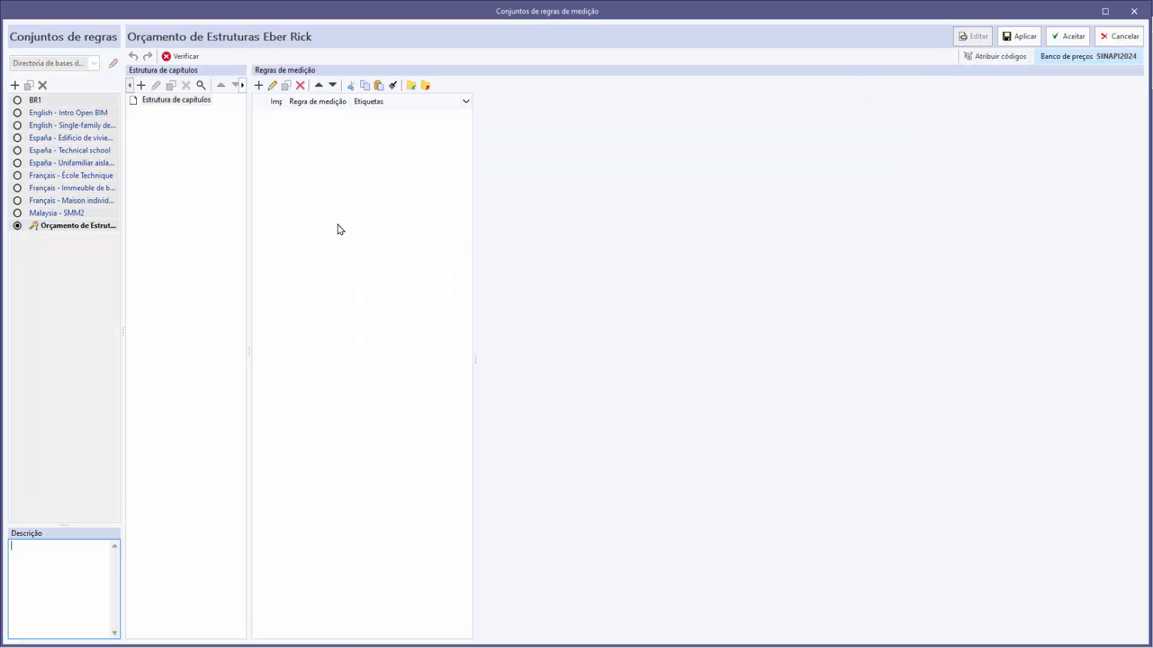
click(172, 101)
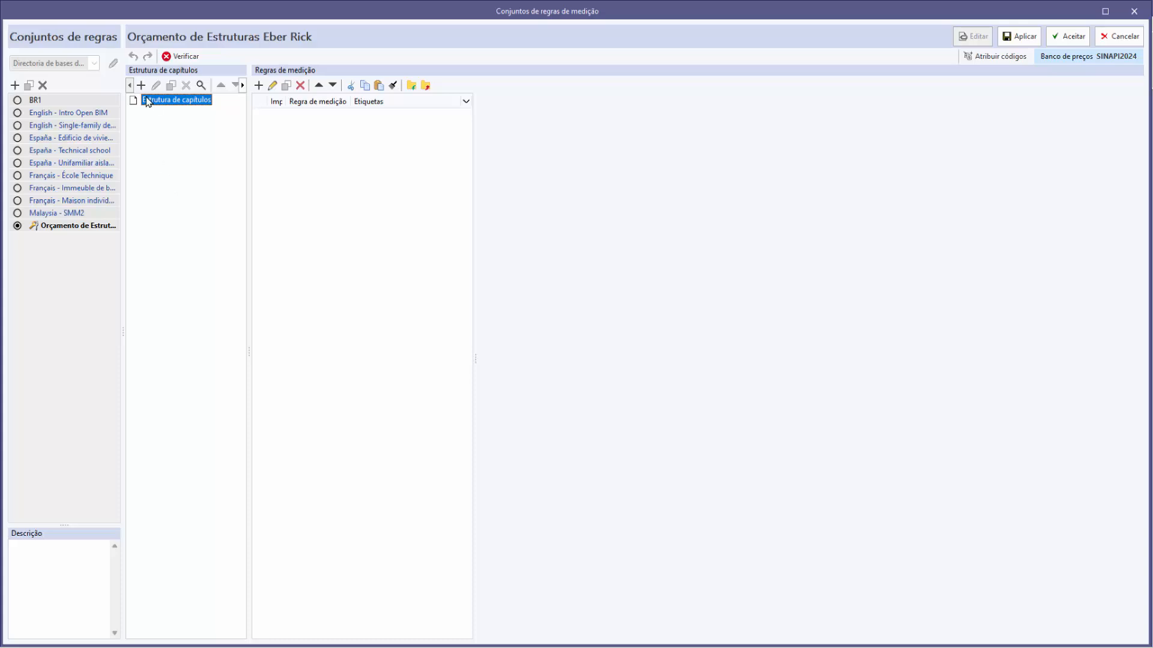
click(142, 87)
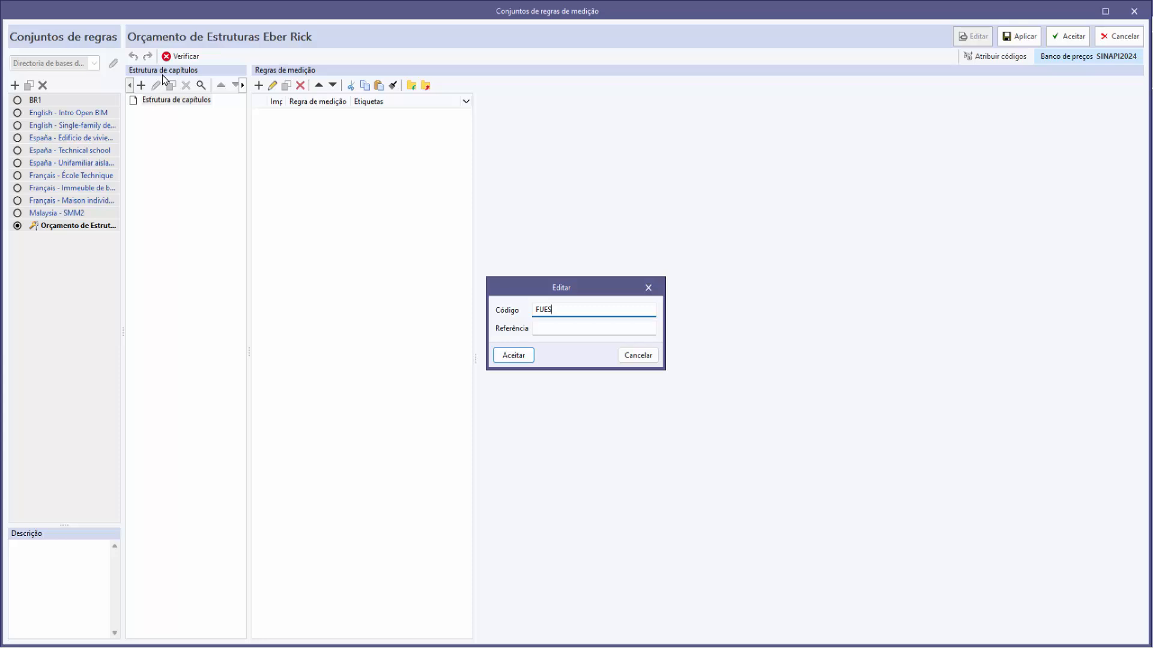
click(561, 328)
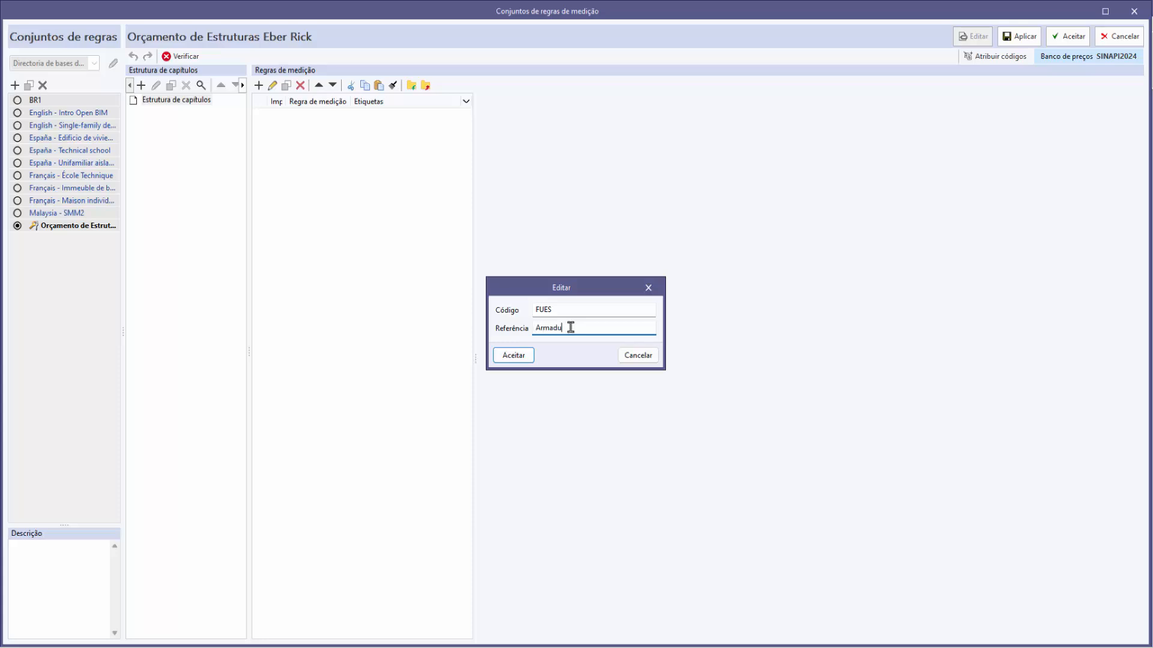
click(514, 355)
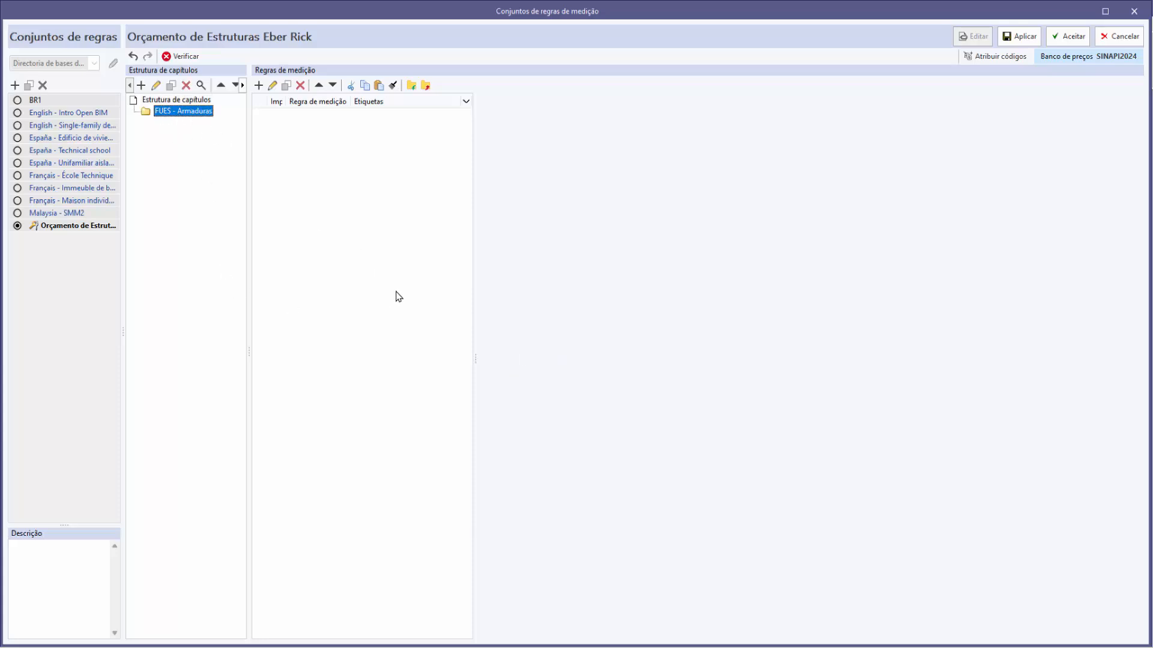
- Create the Armaduras de 8mm rule with a selection condition Elemento equals Viga
click(259, 85)
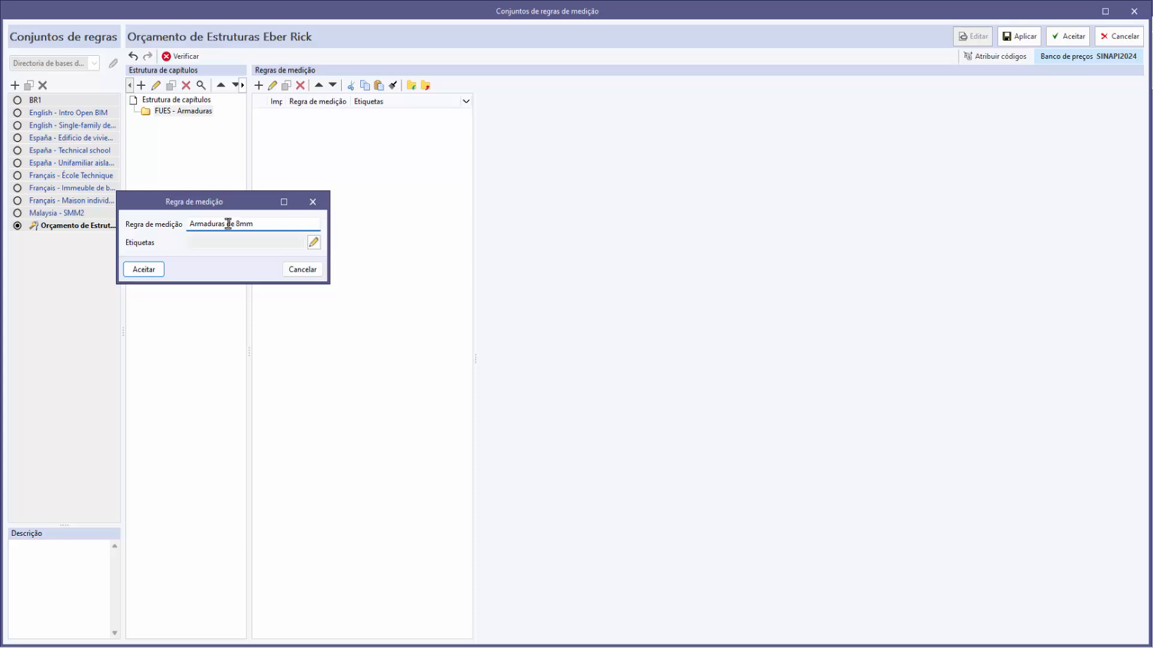
click(144, 270)
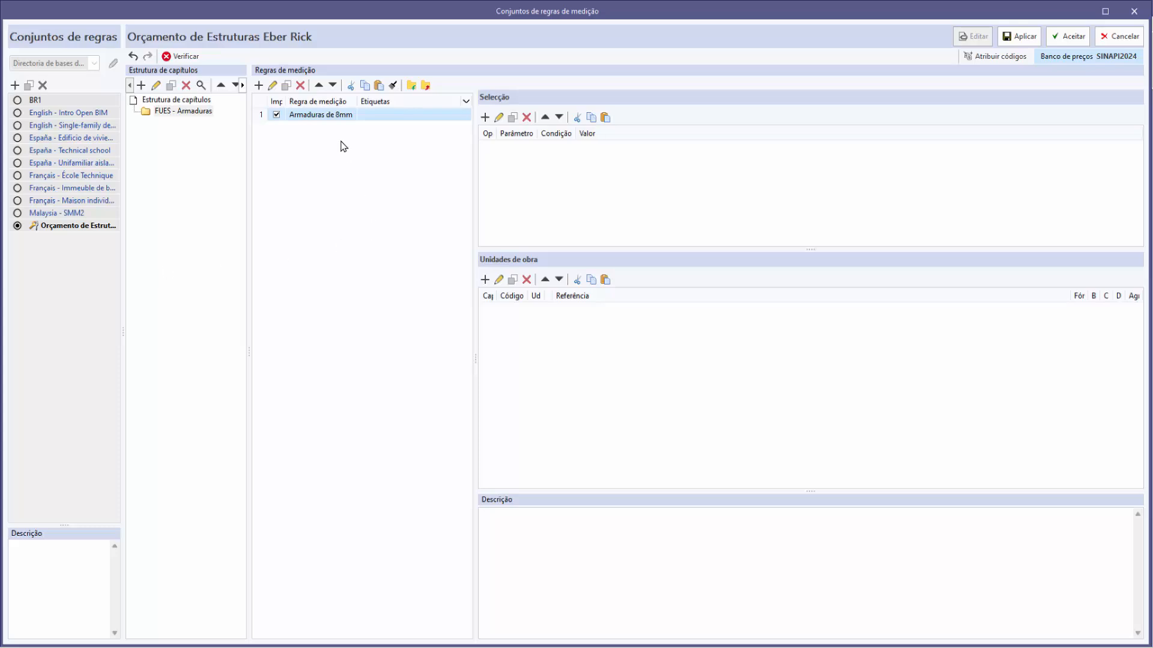
click(485, 118)
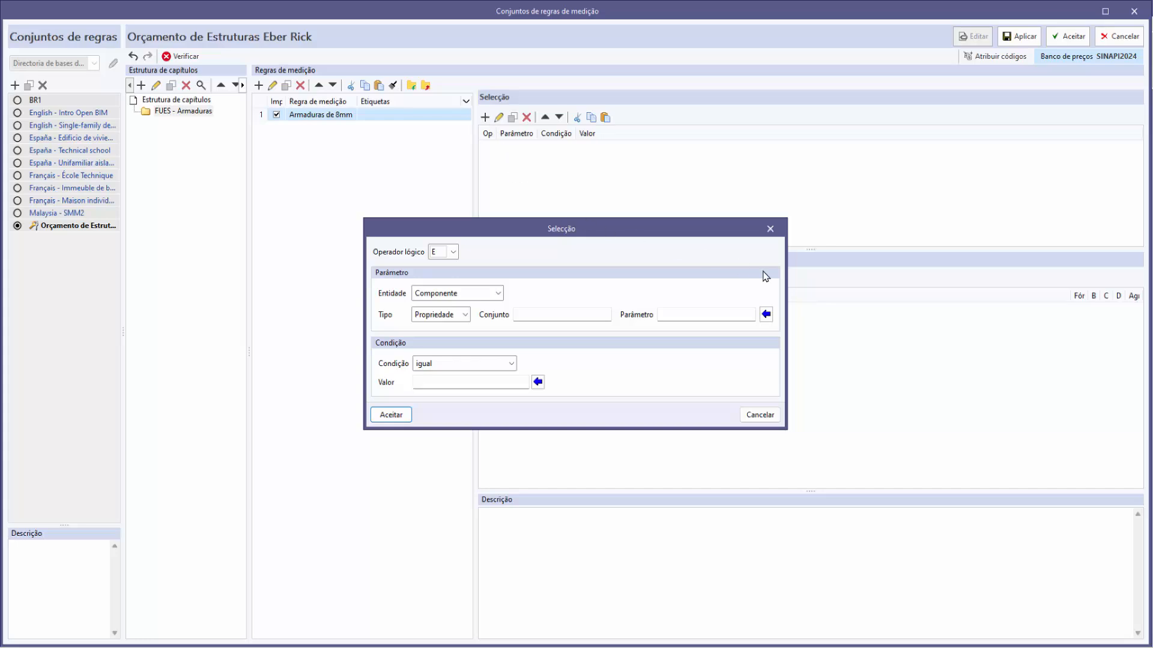
click(766, 315)
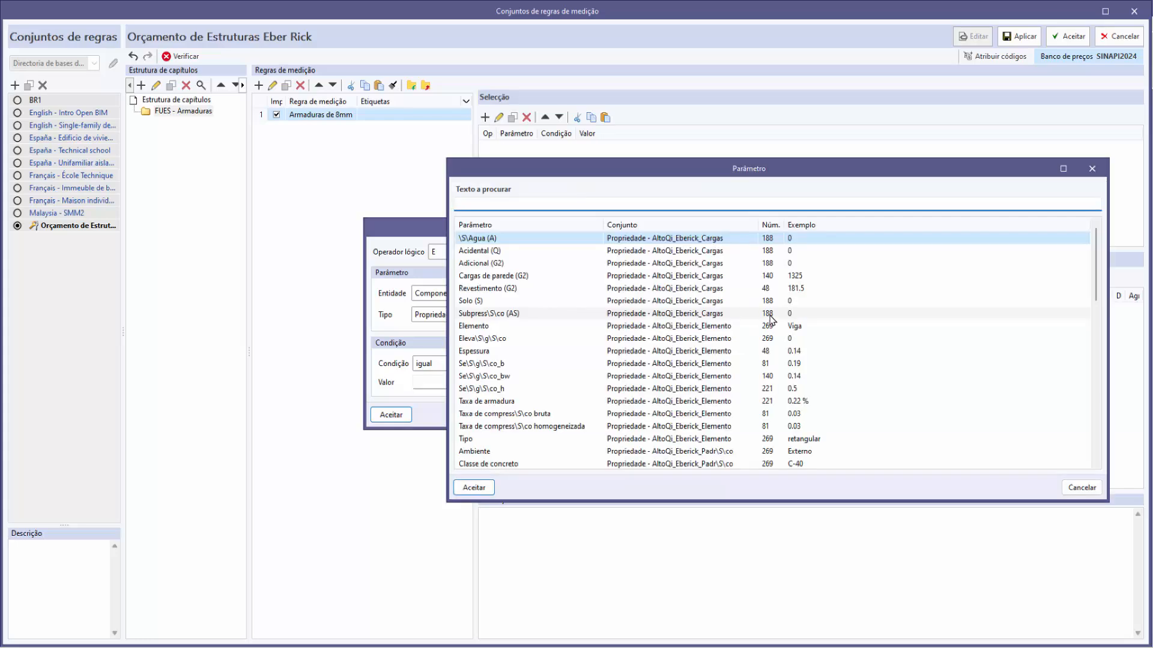
click(524, 327)
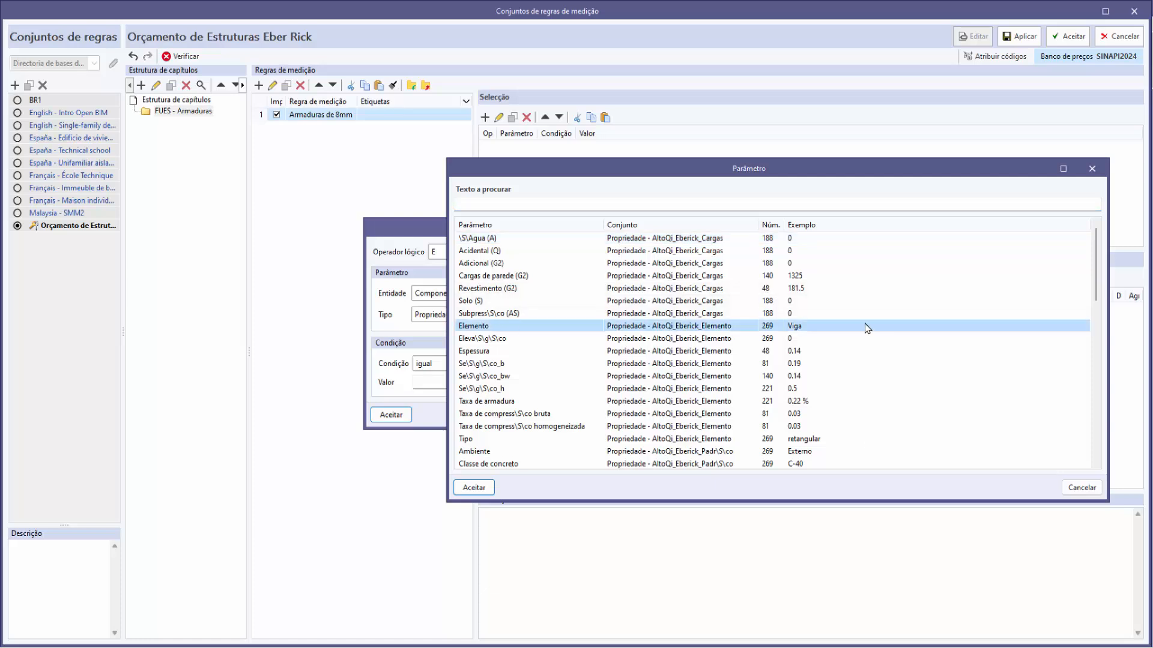
click(473, 487)
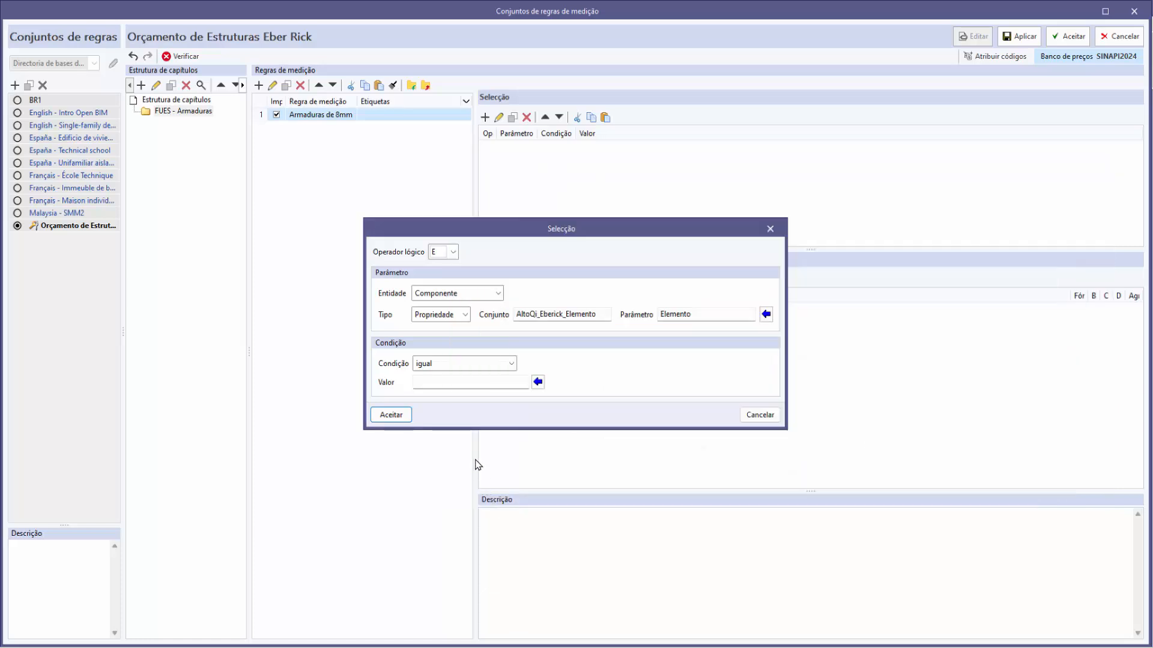
click(536, 382)
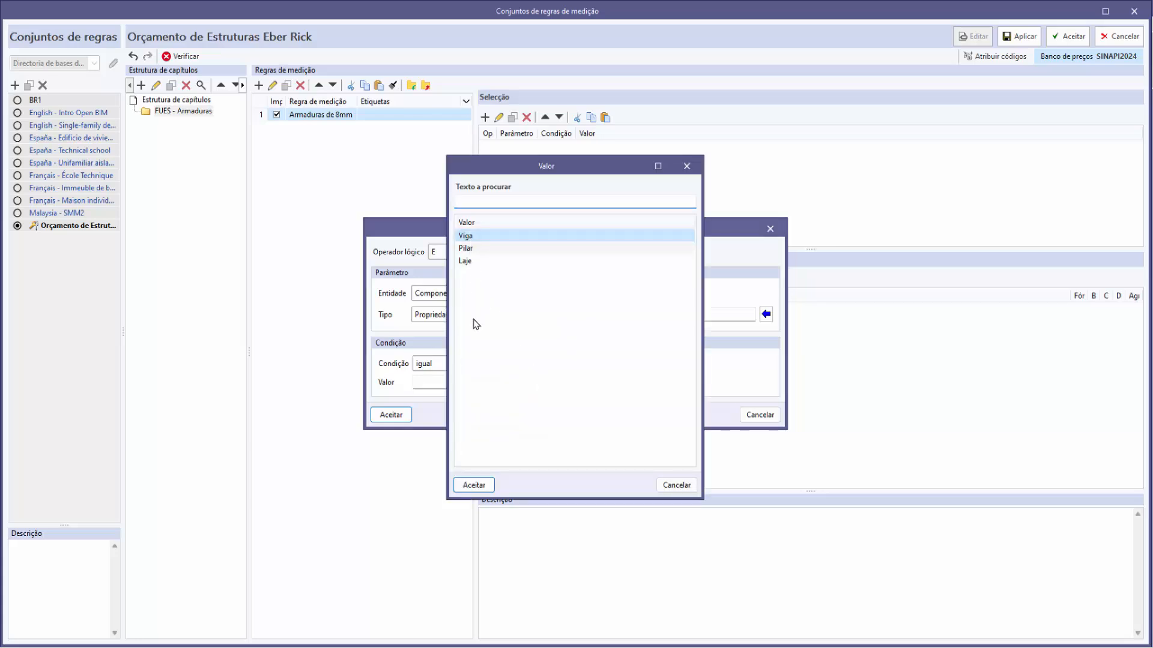
click(474, 485)
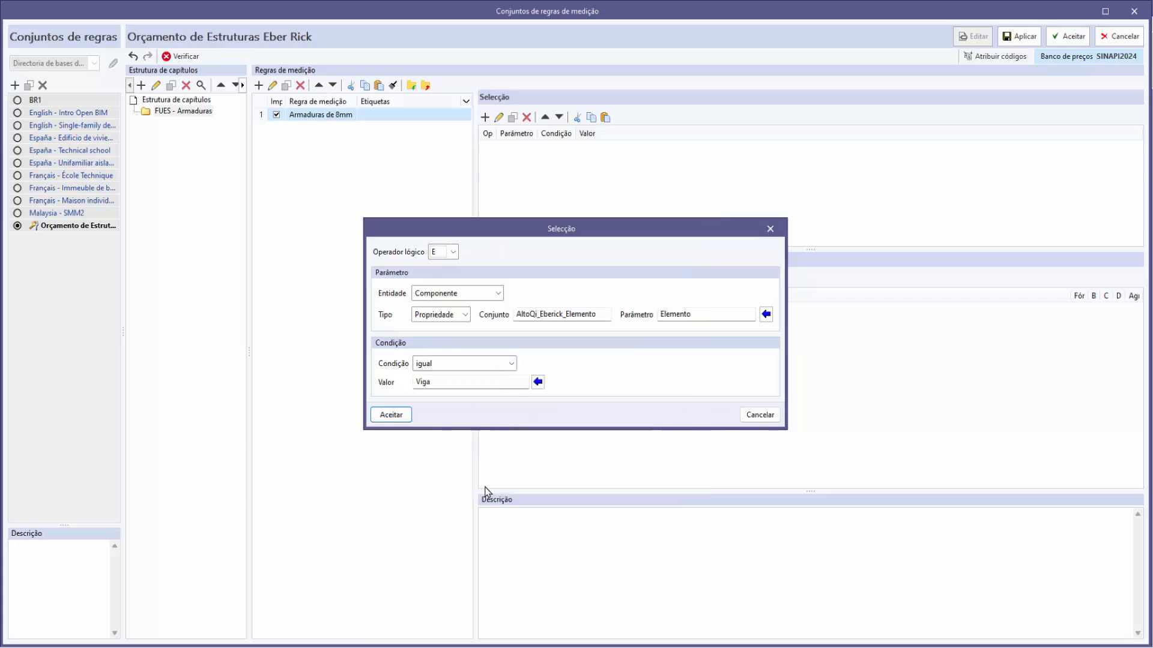
click(401, 415)
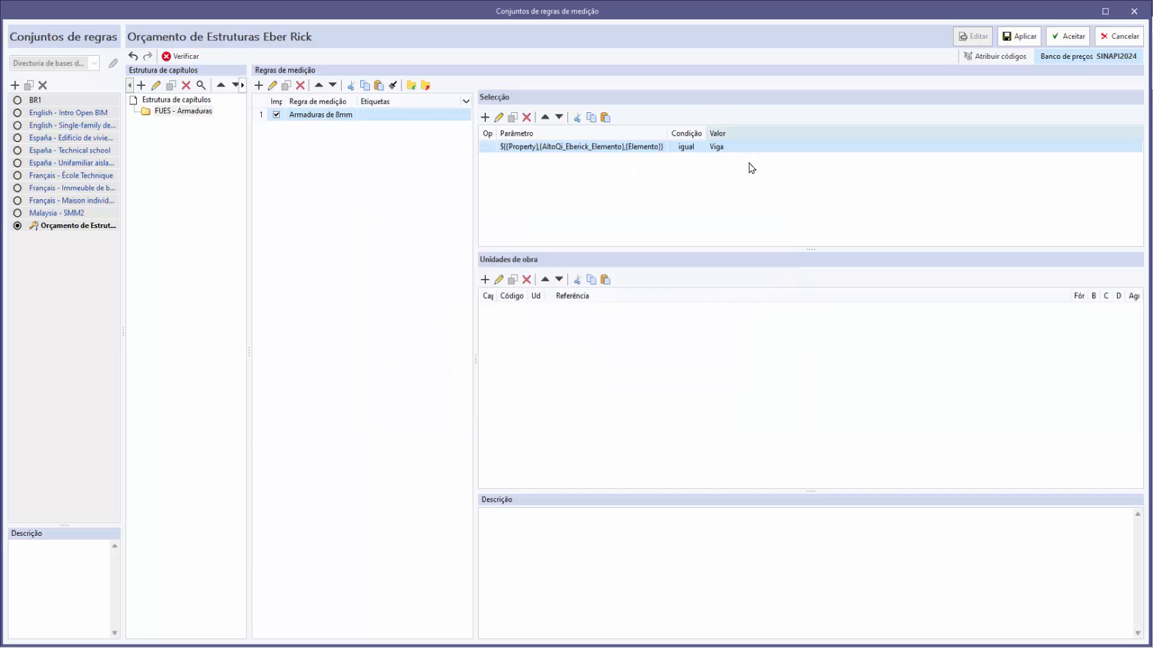
click(609, 147)
- Add an Ou selection condition for Elemento equals Pilar
click(486, 118)
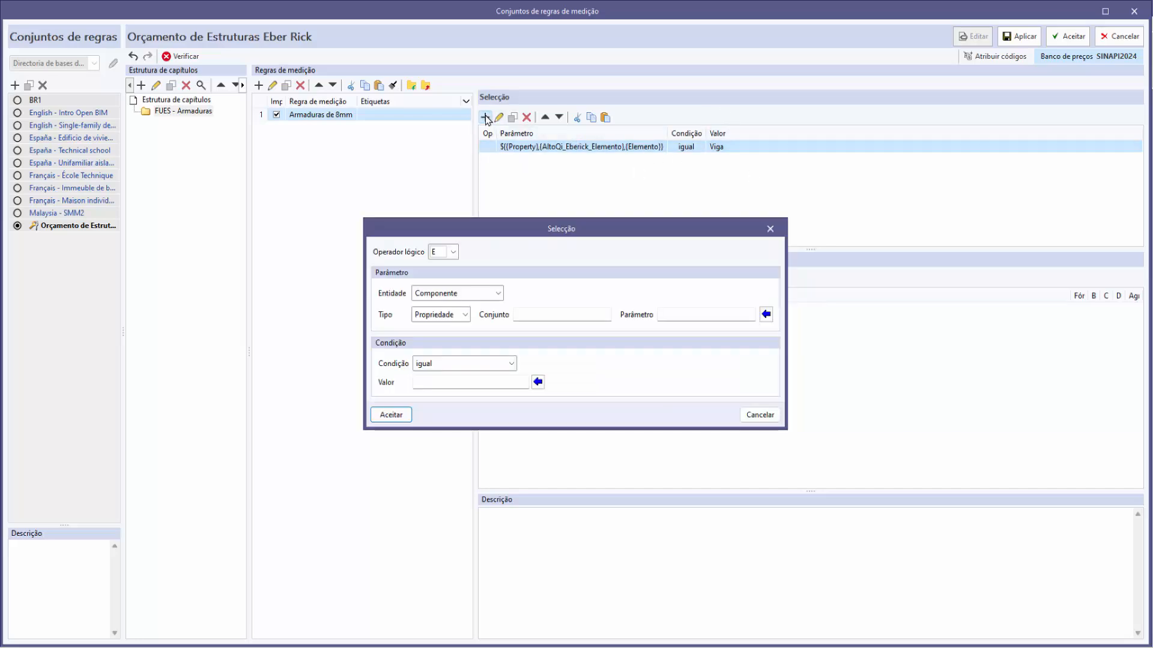
click(453, 251)
click(447, 278)
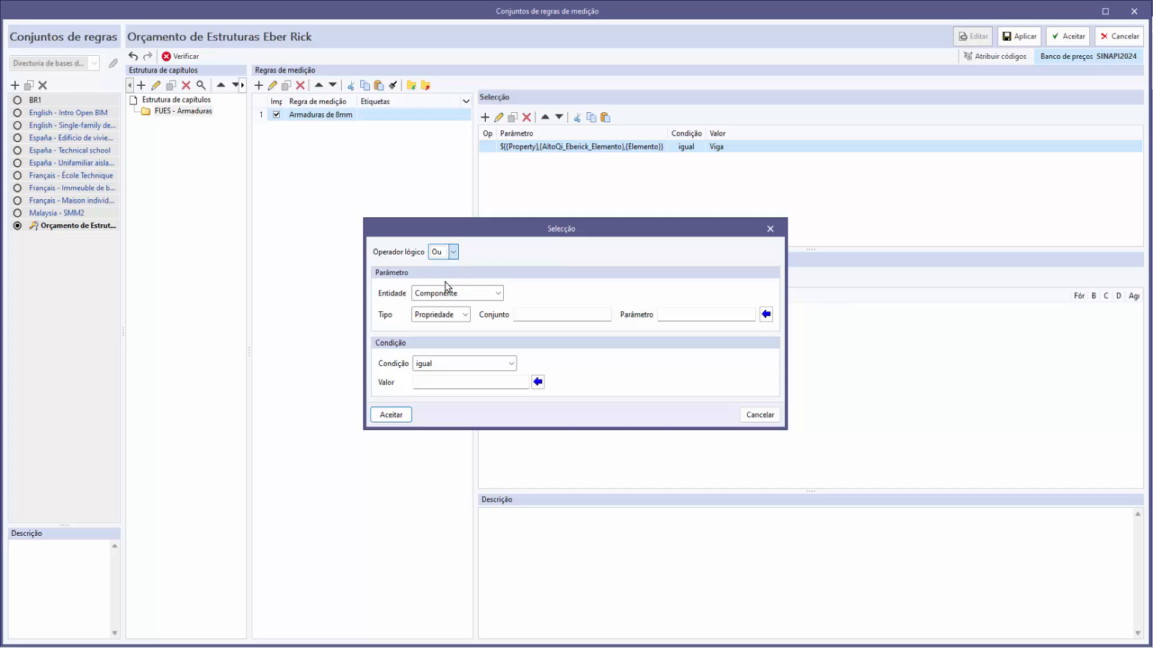
click(766, 315)
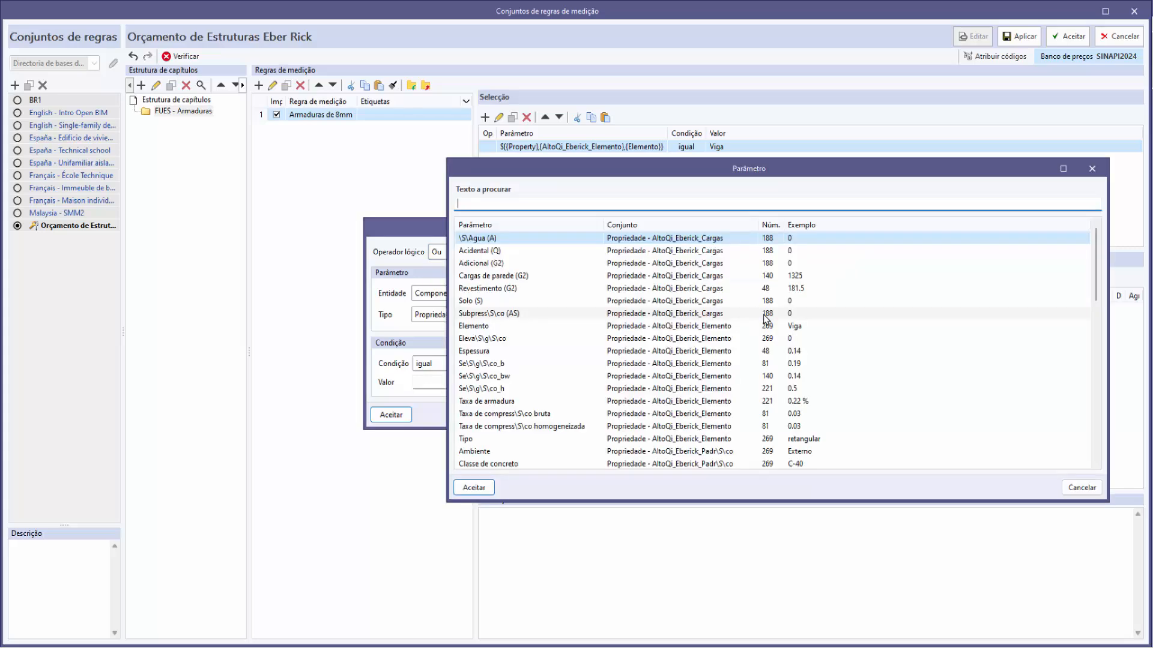
click(485, 326)
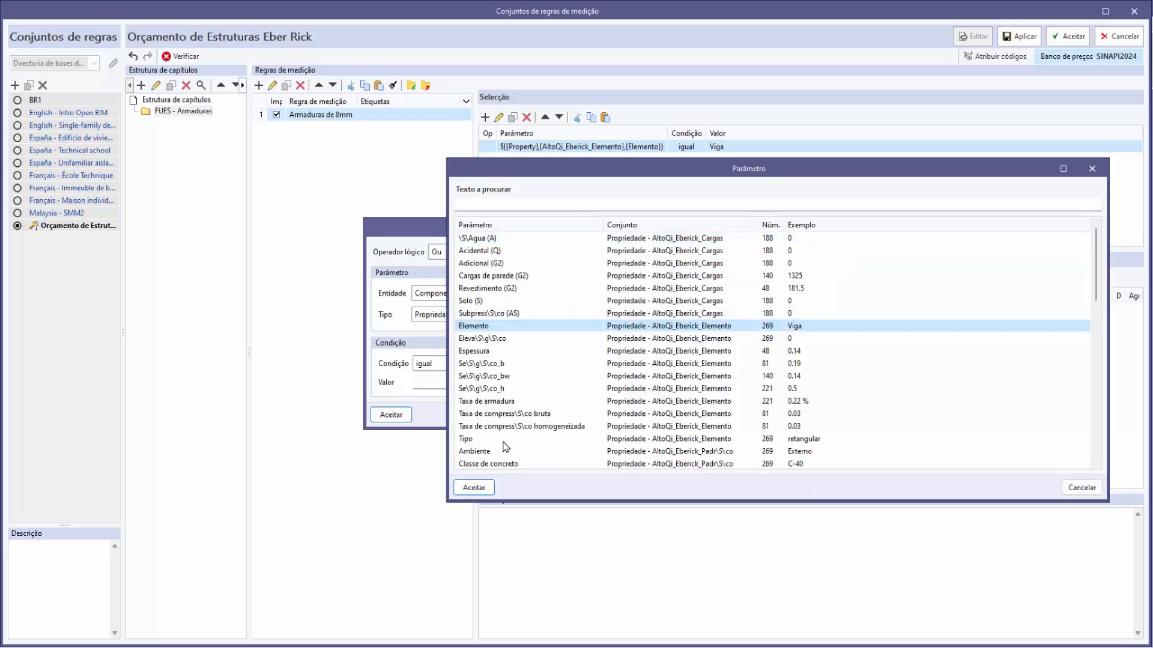
click(474, 487)
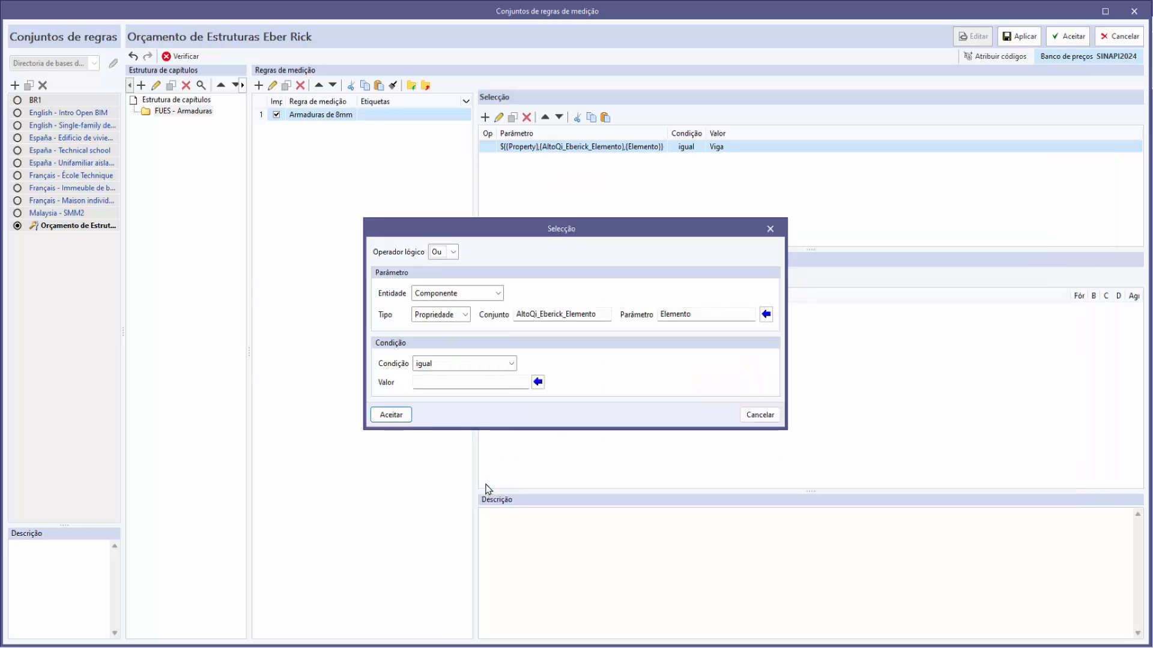
click(538, 382)
click(471, 249)
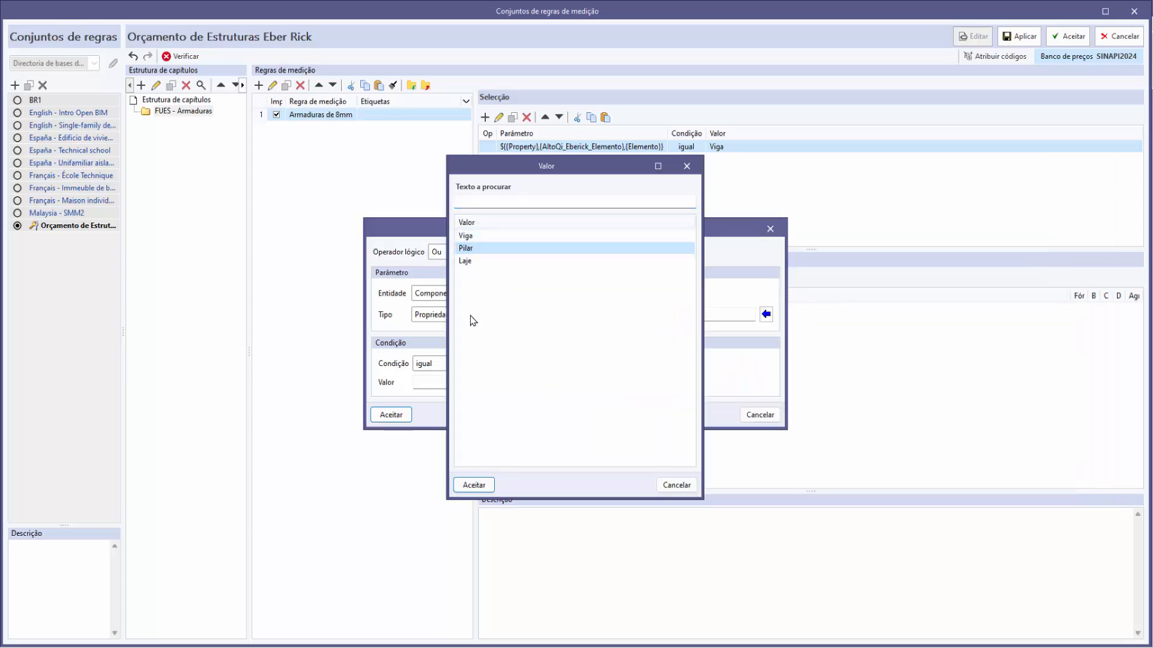
click(474, 485)
click(391, 415)
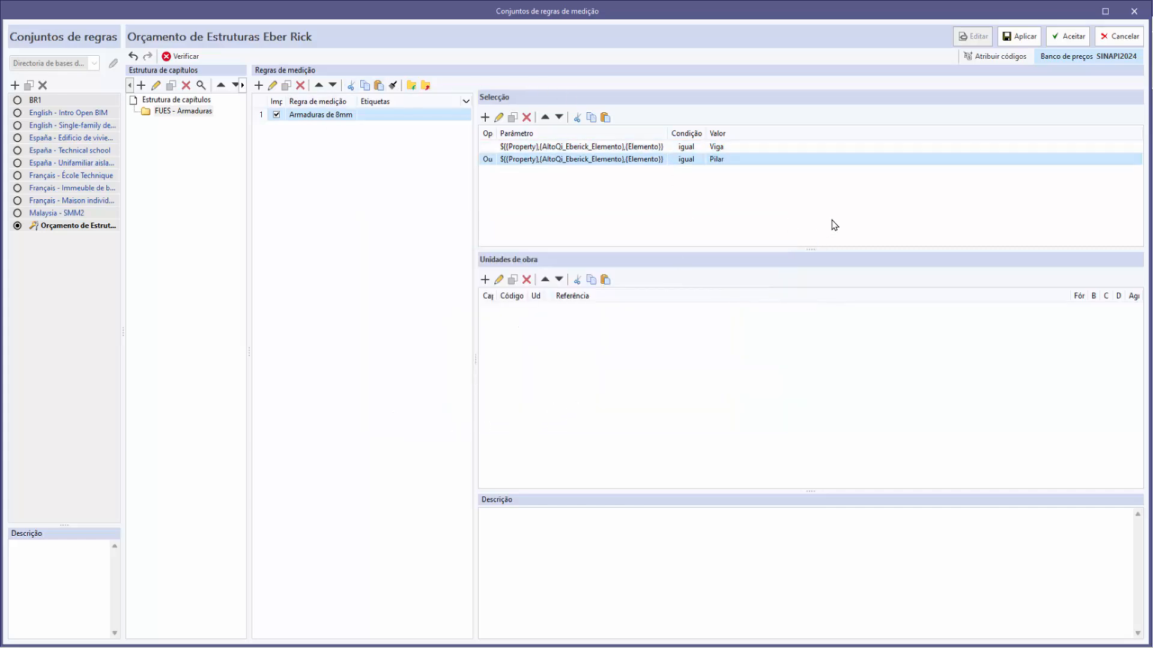
- Start a third selection condition using the CA50 8.0 mm rebar parameter
click(485, 118)
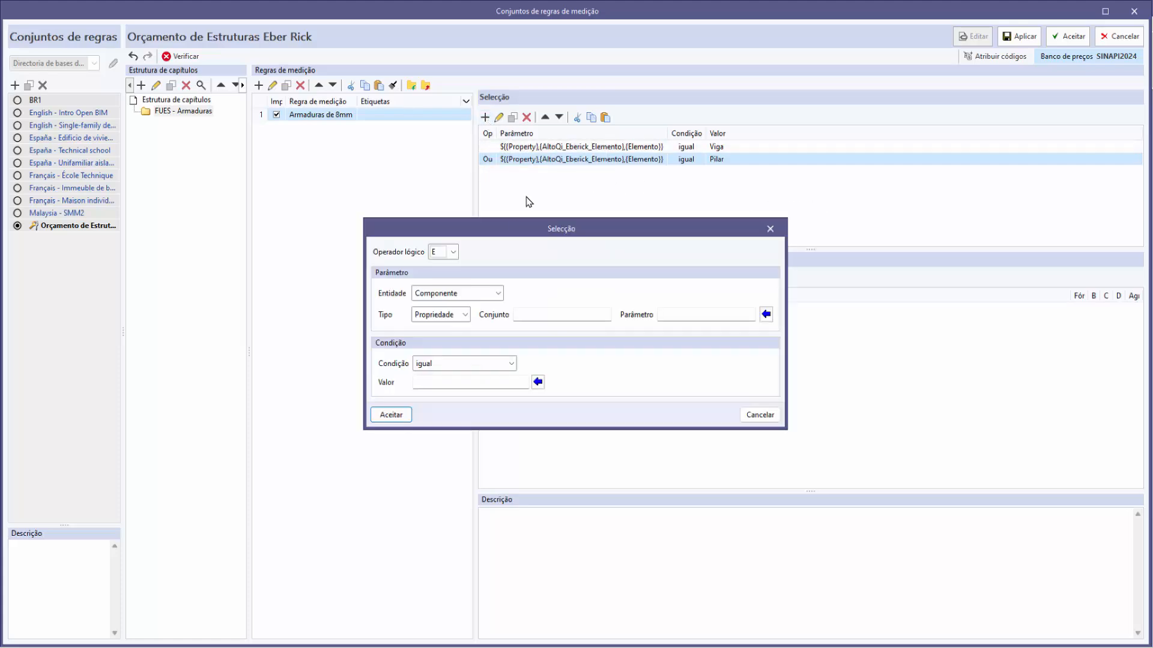
click(766, 314)
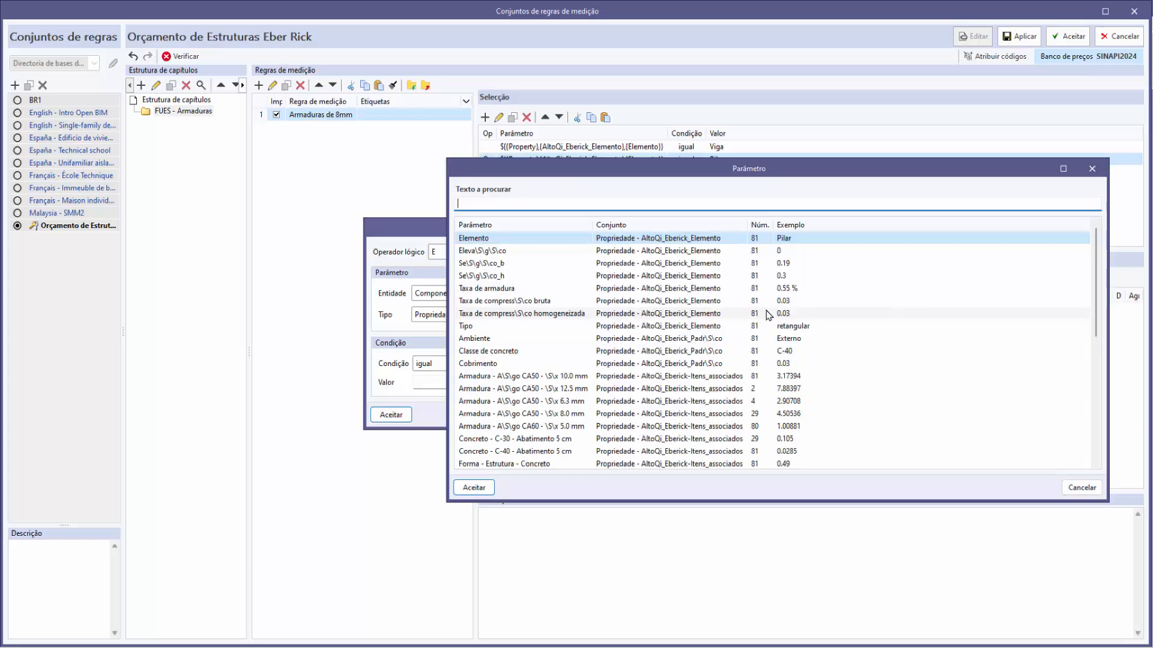
click(561, 416)
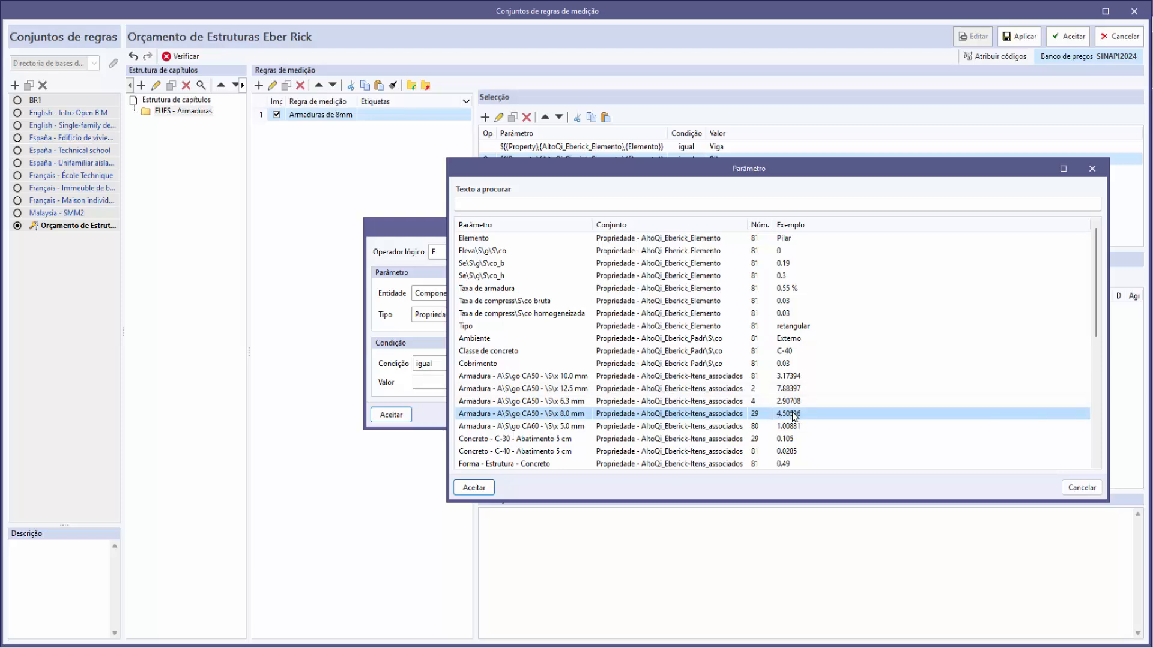
- Confirm the CA50 8.0 mm rebar parameter as a third condition, joined with E
click(472, 488)
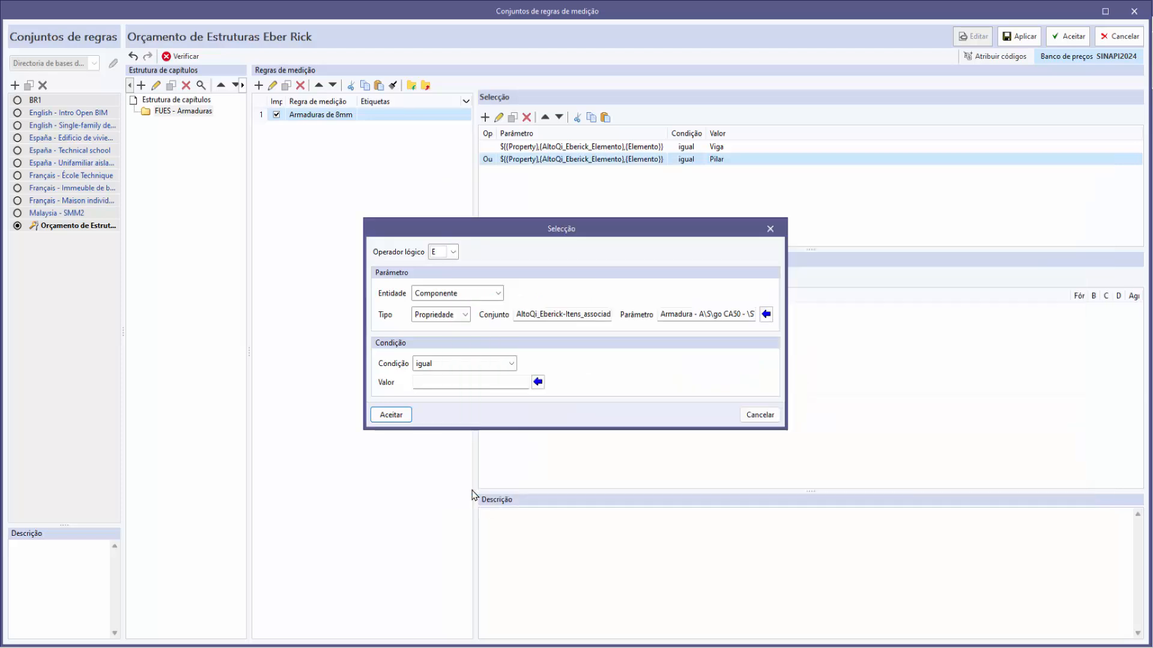
click(391, 414)
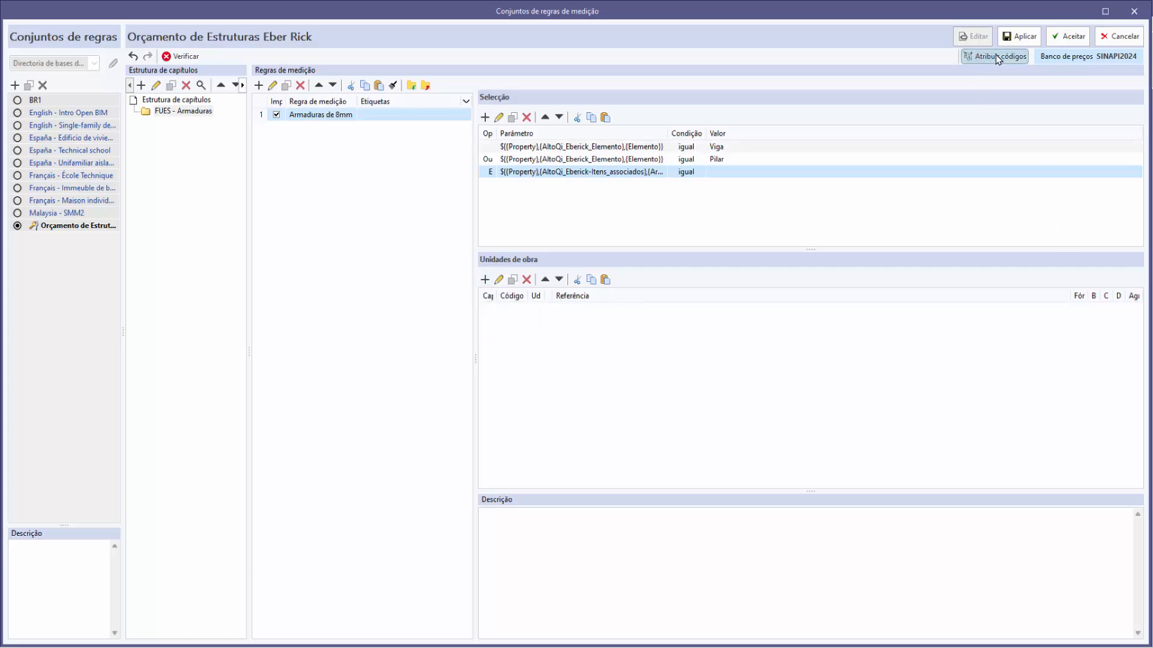
- Show the SINAPI2024 price bank and select item 104109 under FUES42 ARMADURAS
click(1051, 58)
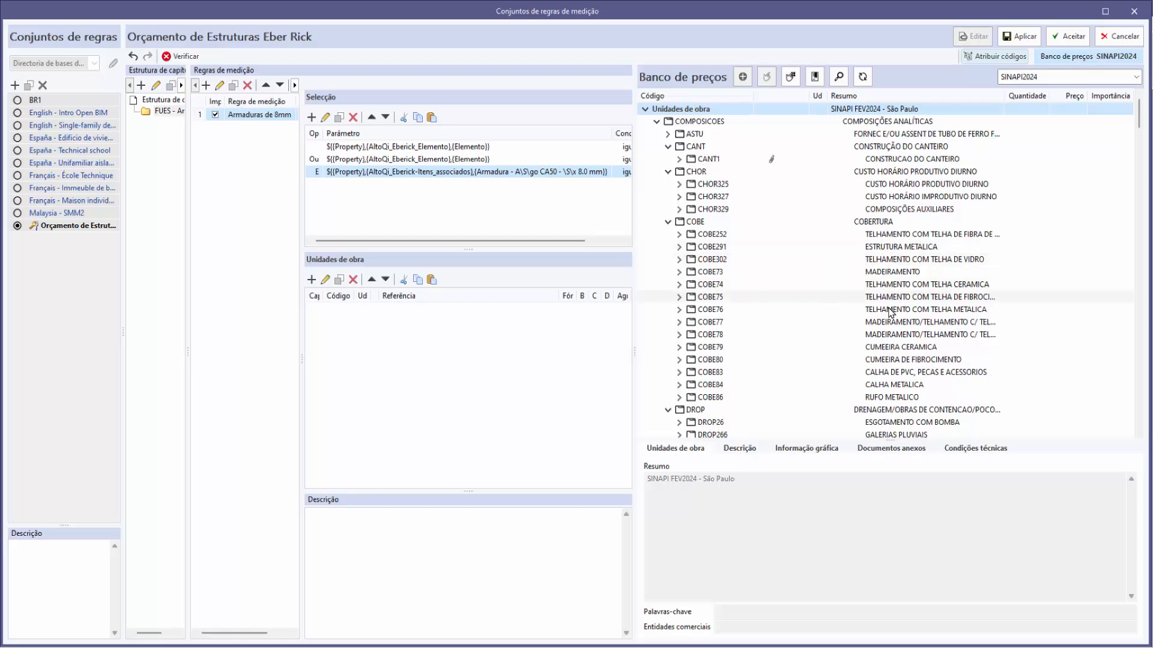
scroll(891, 312, down, 10)
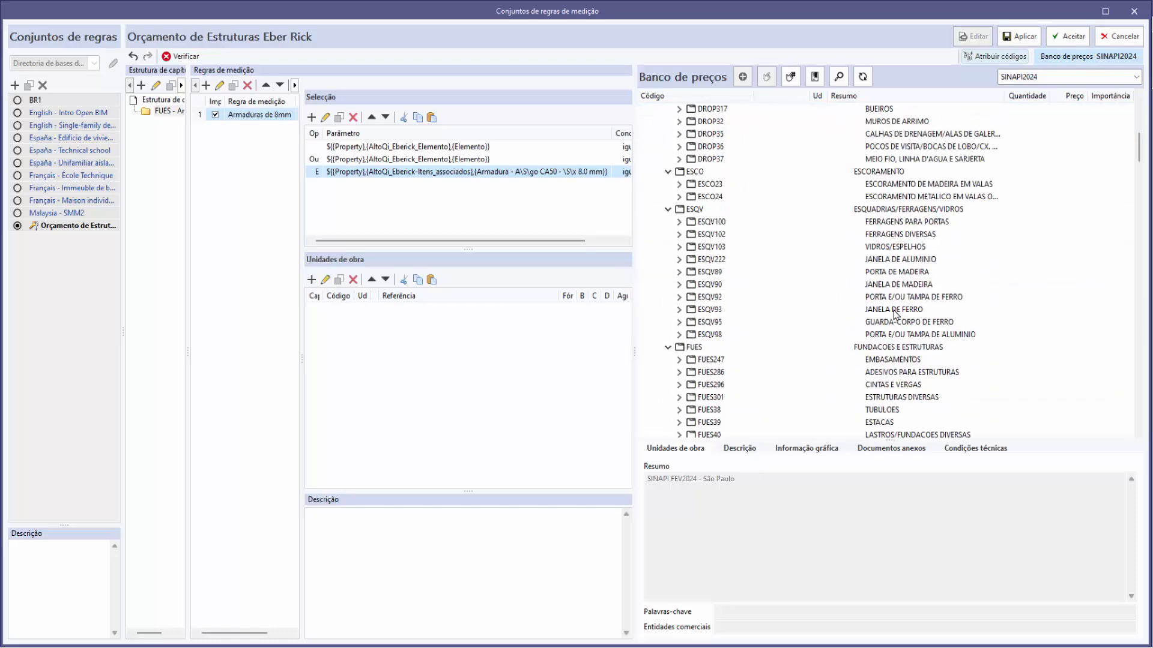
scroll(893, 310, down, 3)
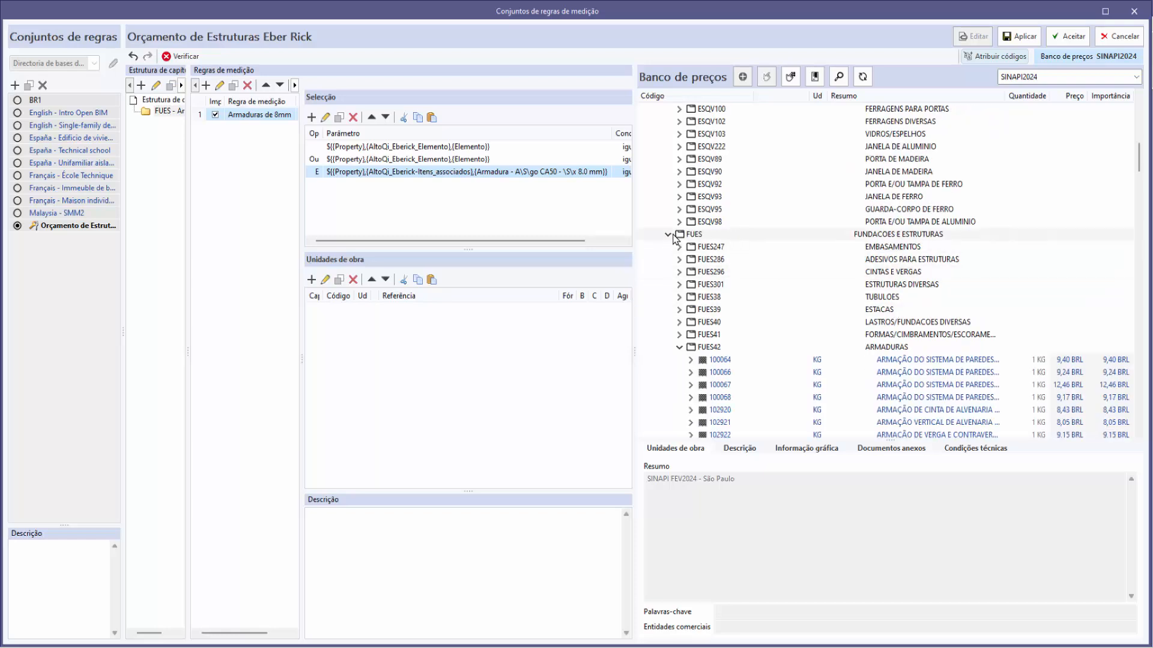
click(902, 351)
scroll(902, 353, down, 3)
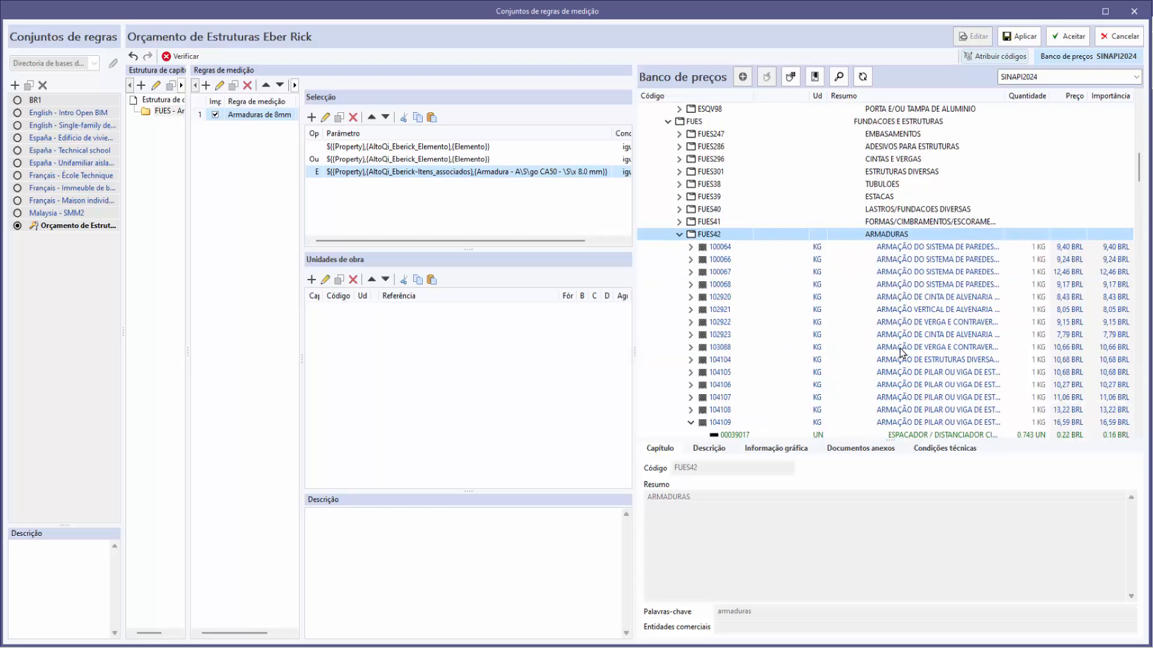
click(923, 423)
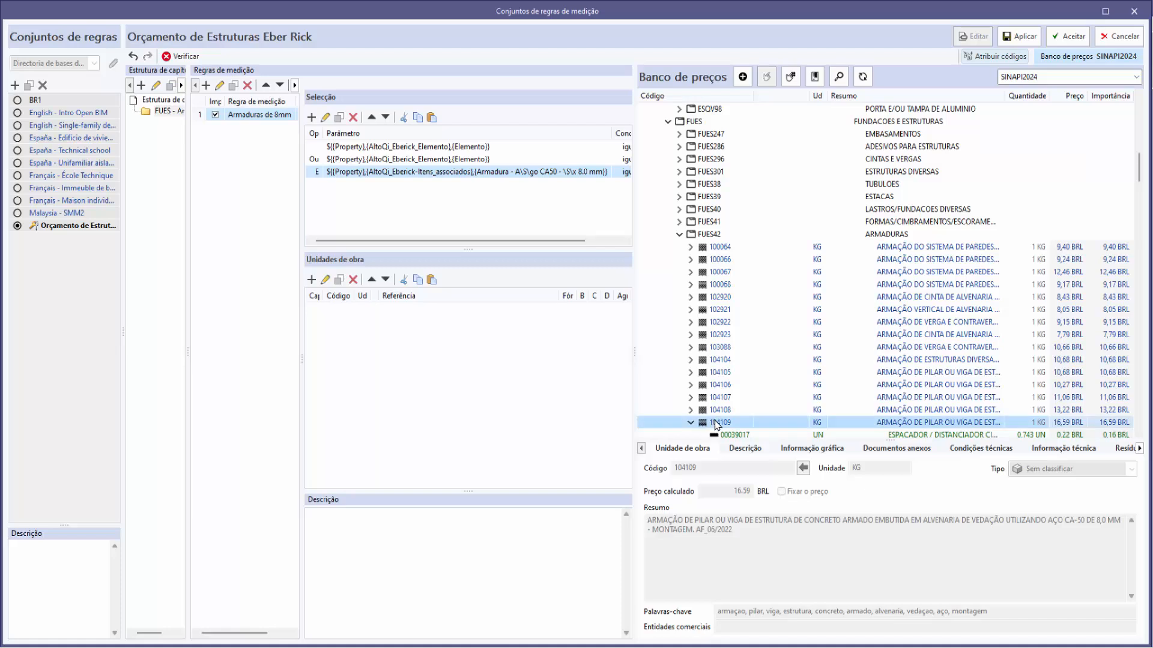
- Add work unit 104109 in KG, measured by the Armadura - CA50 - 8.0 mm property
click(742, 76)
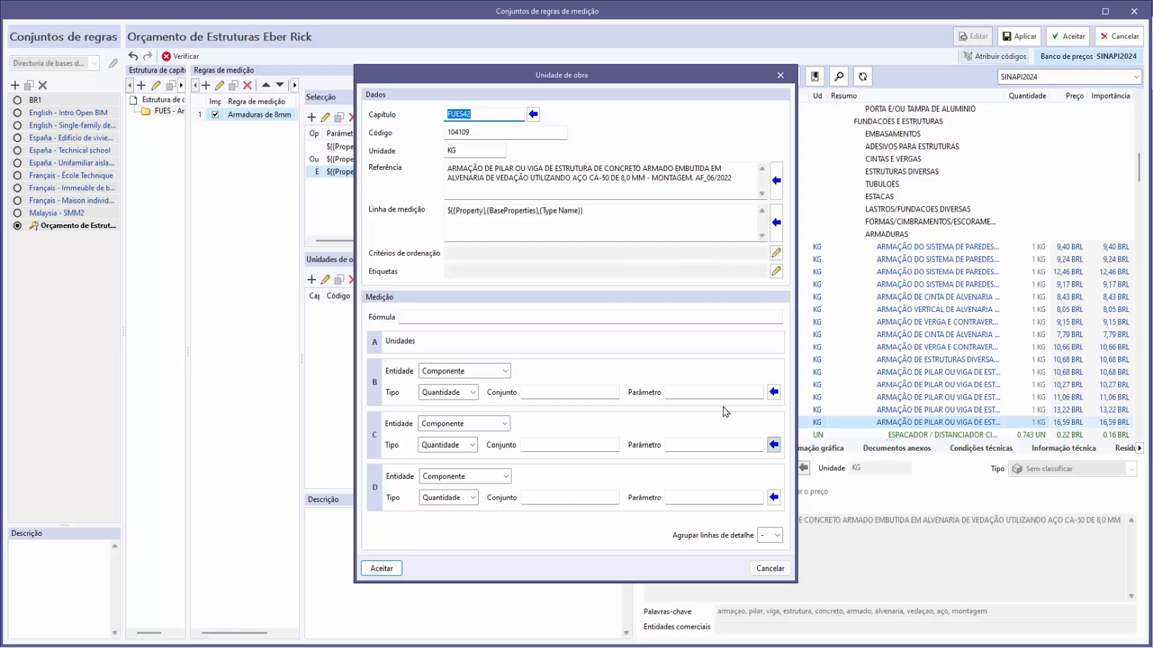
click(774, 392)
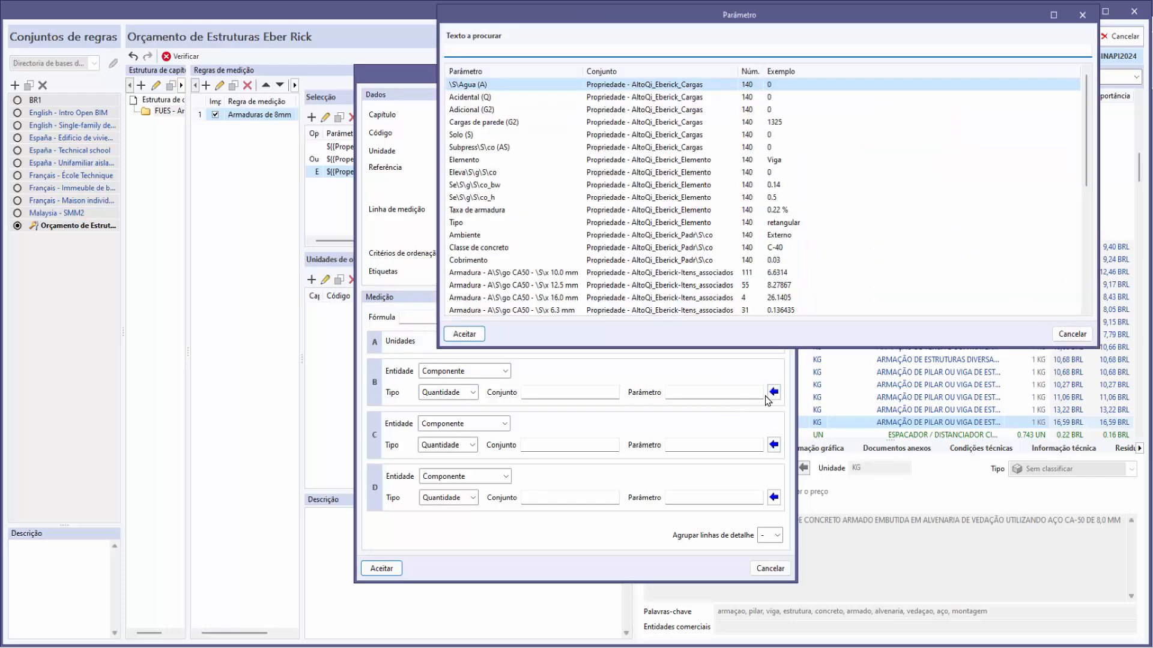
scroll(526, 300, down, 1)
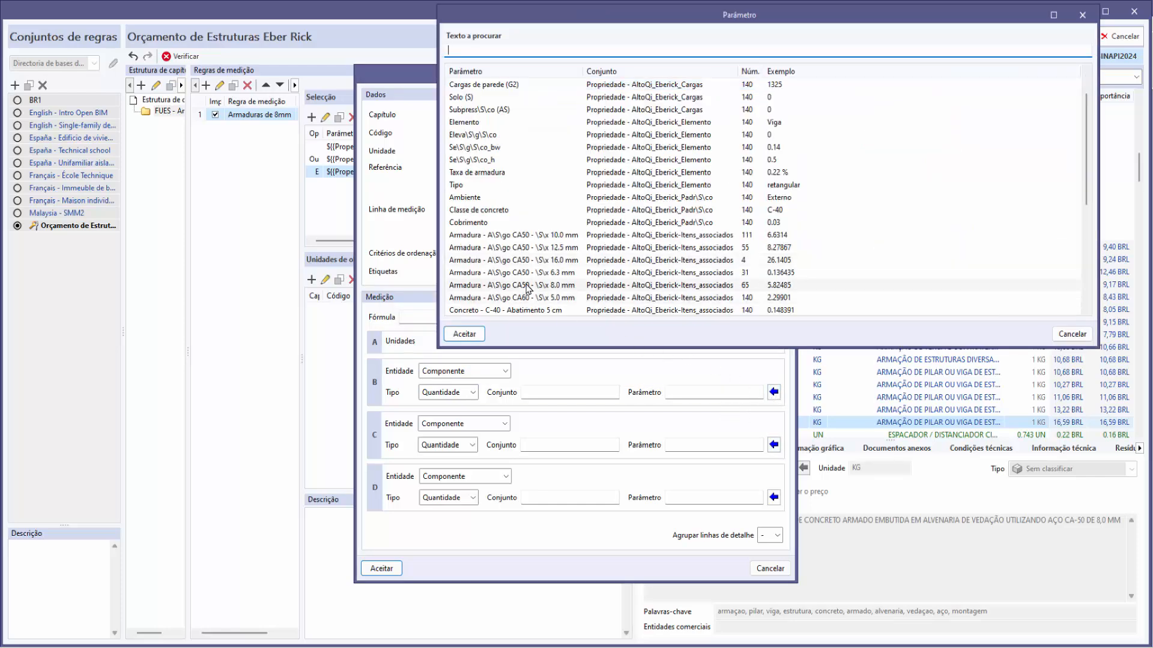
click(526, 285)
click(464, 334)
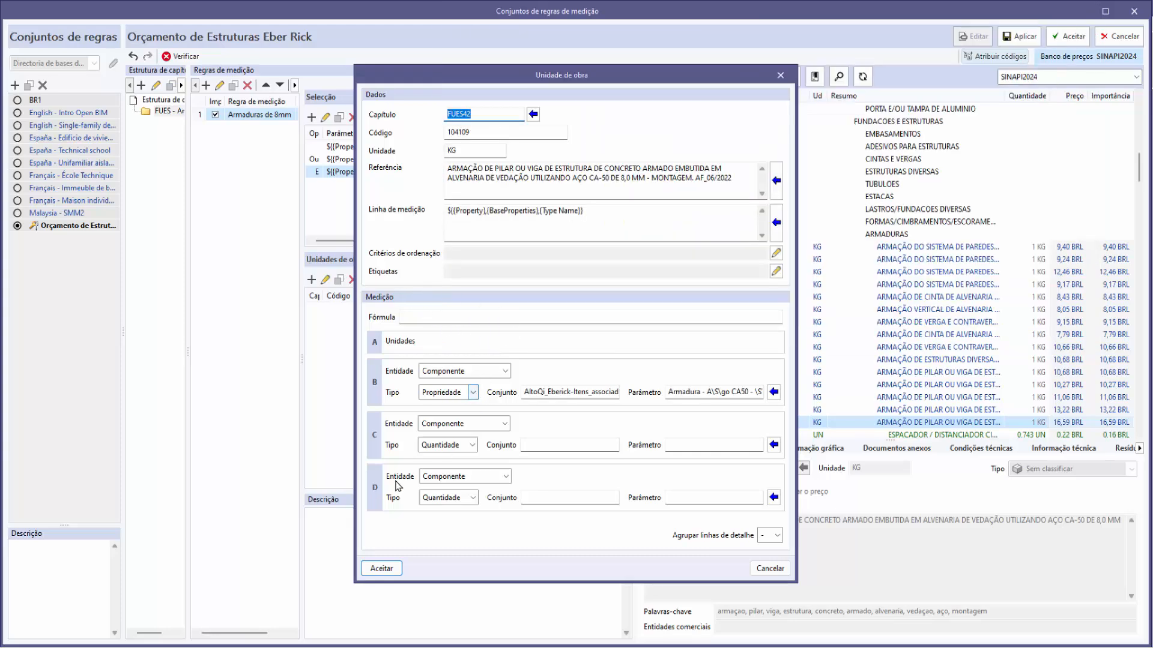
click(388, 568)
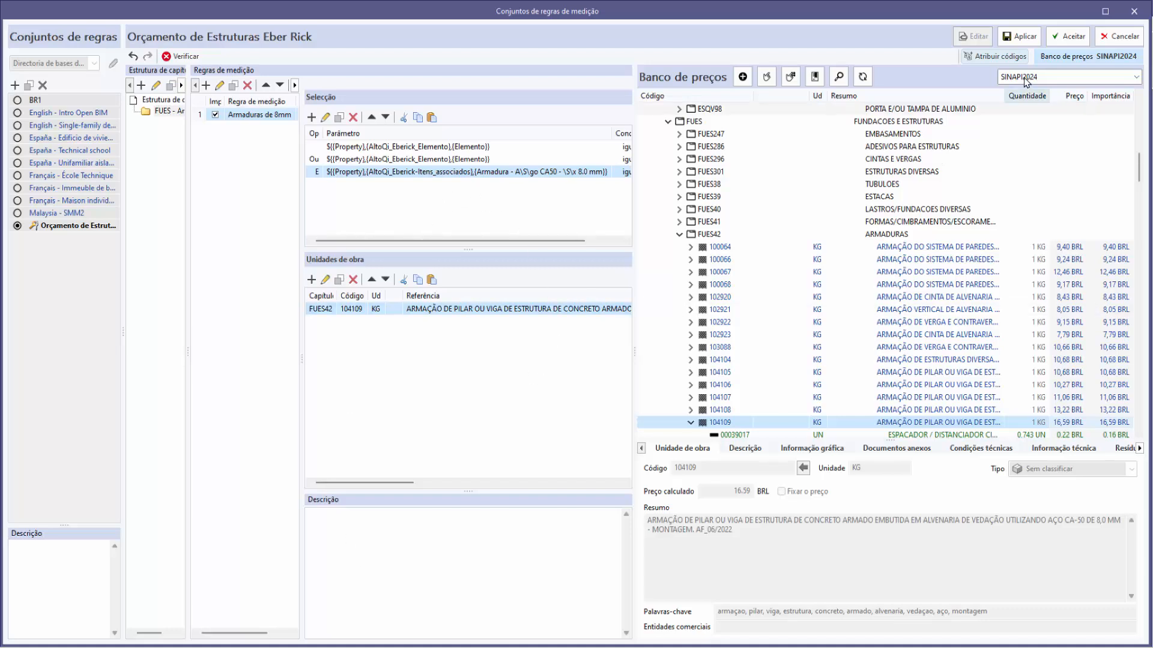
- Apply the rule set, then edit the Armaduras chapter's code after the error warning
click(1014, 37)
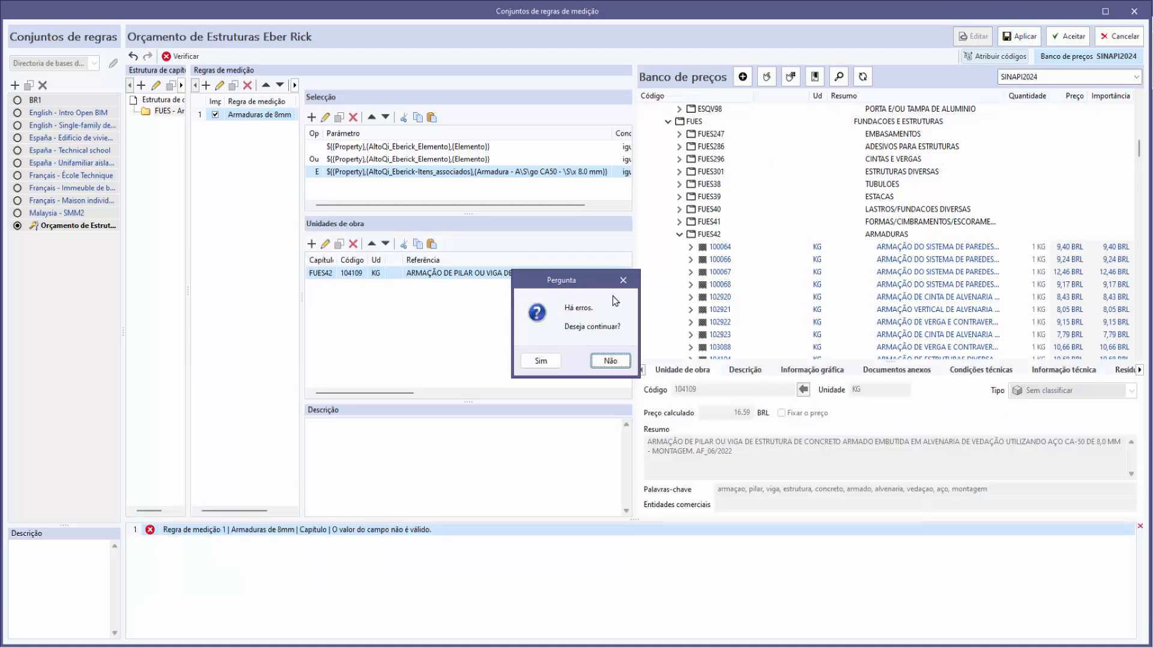
click(541, 362)
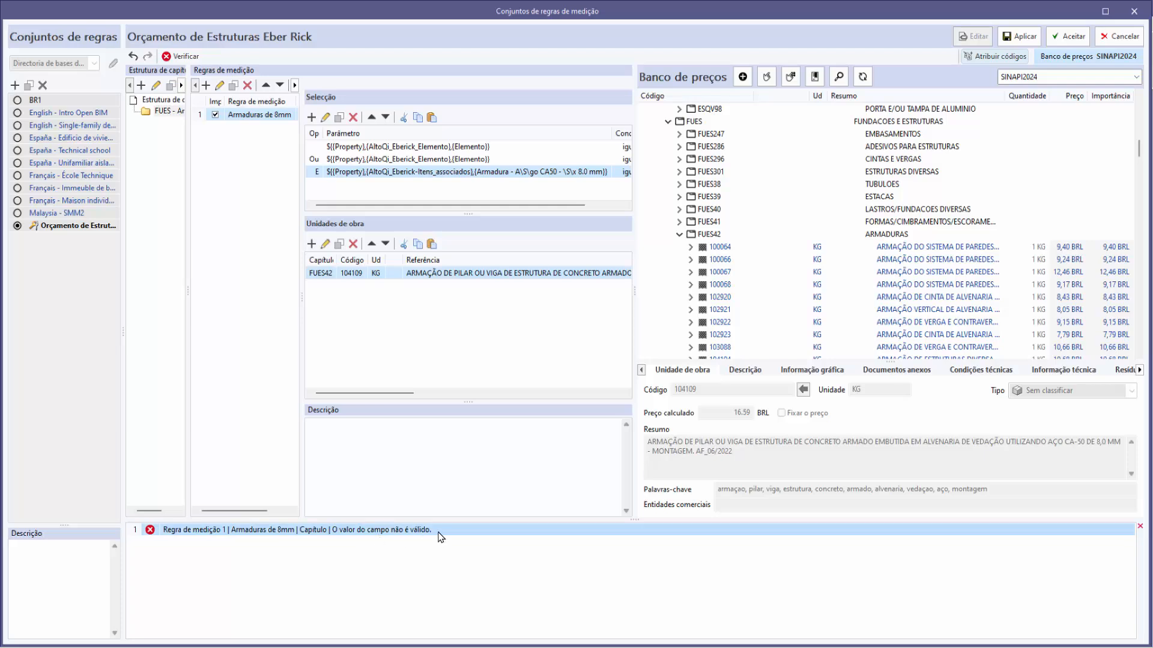
click(711, 233)
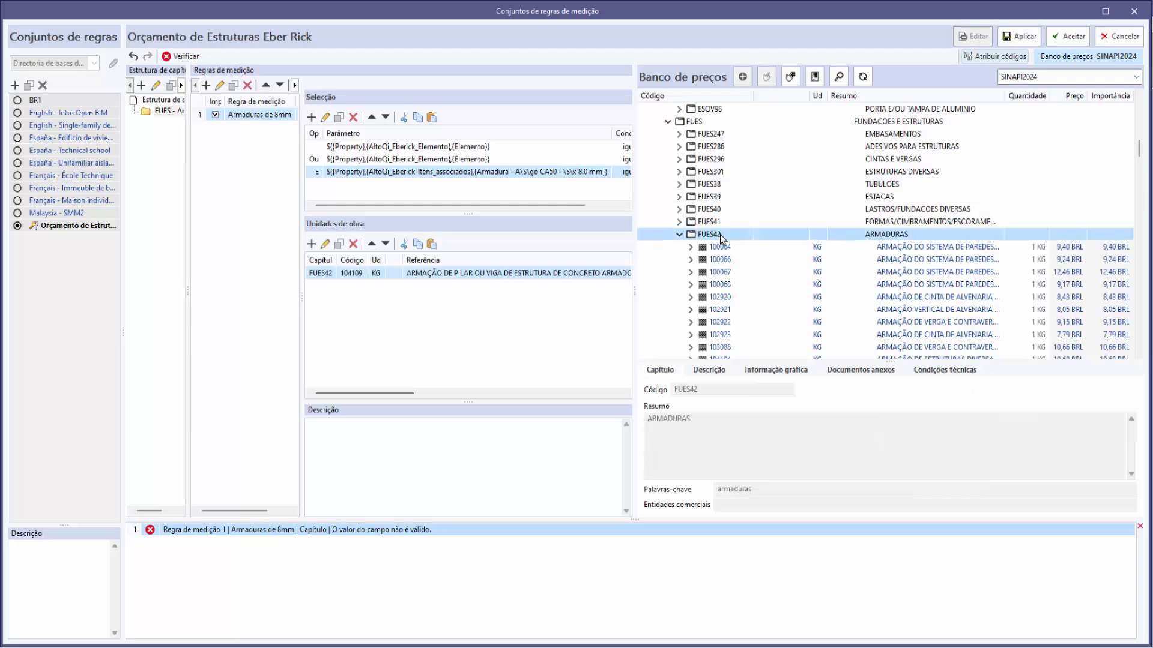
right_click(168, 112)
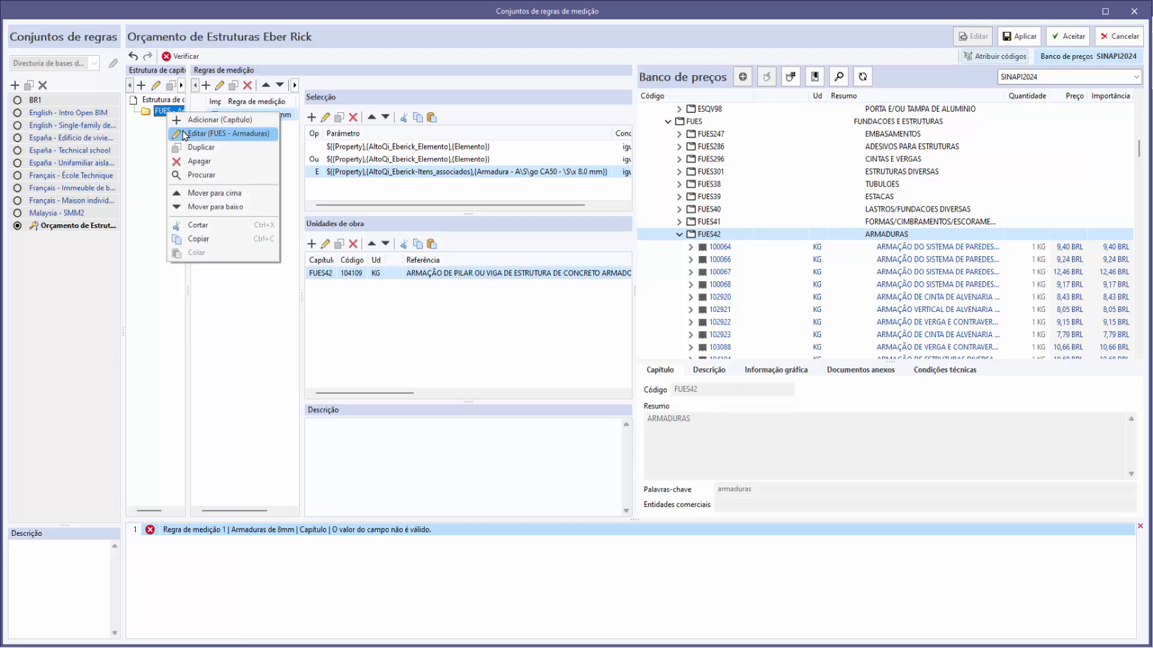
click(185, 134)
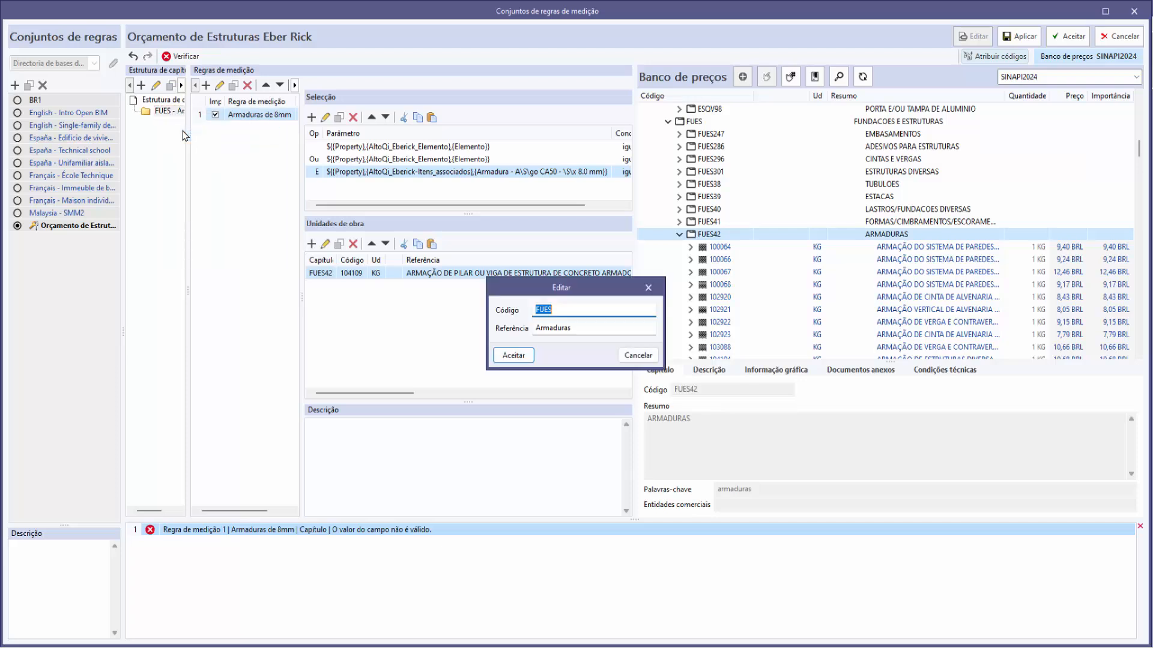
click(586, 308)
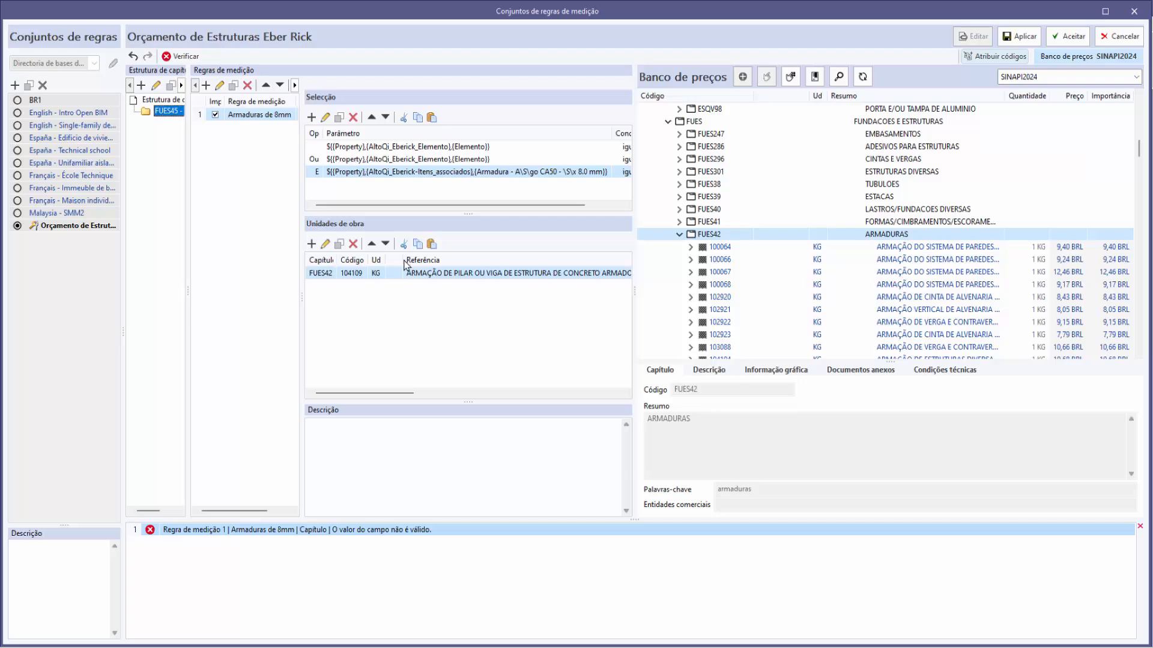
click(181, 58)
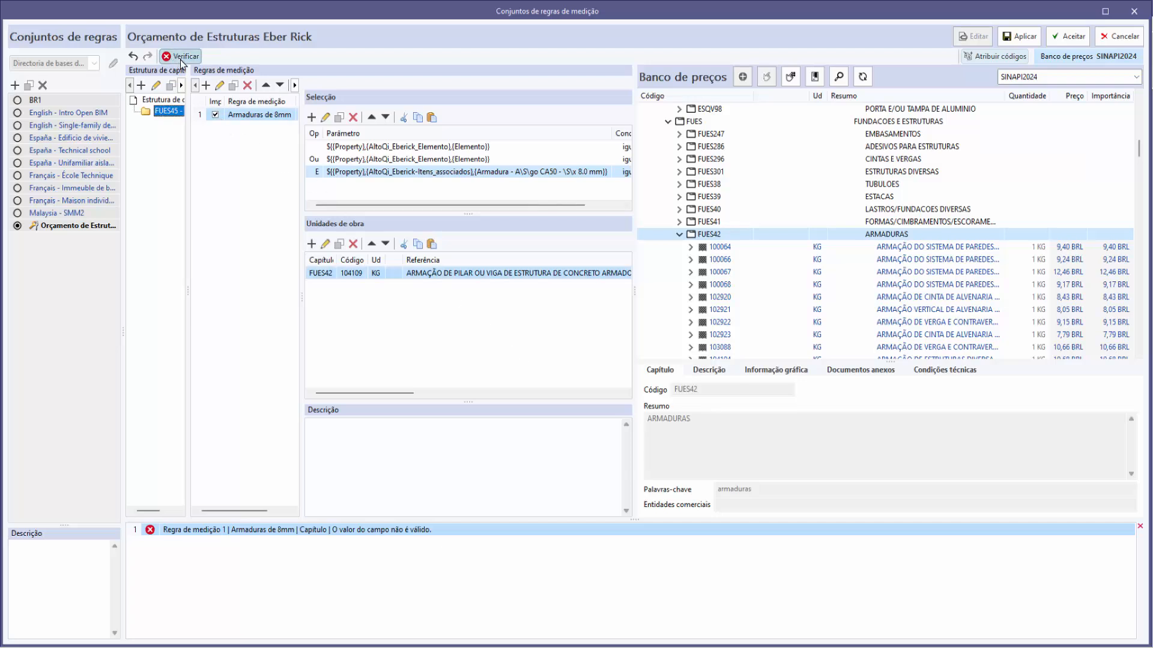
- Correct the chapter code to FUES42 and verify the rule set reports no errors
click(190, 56)
click(341, 274)
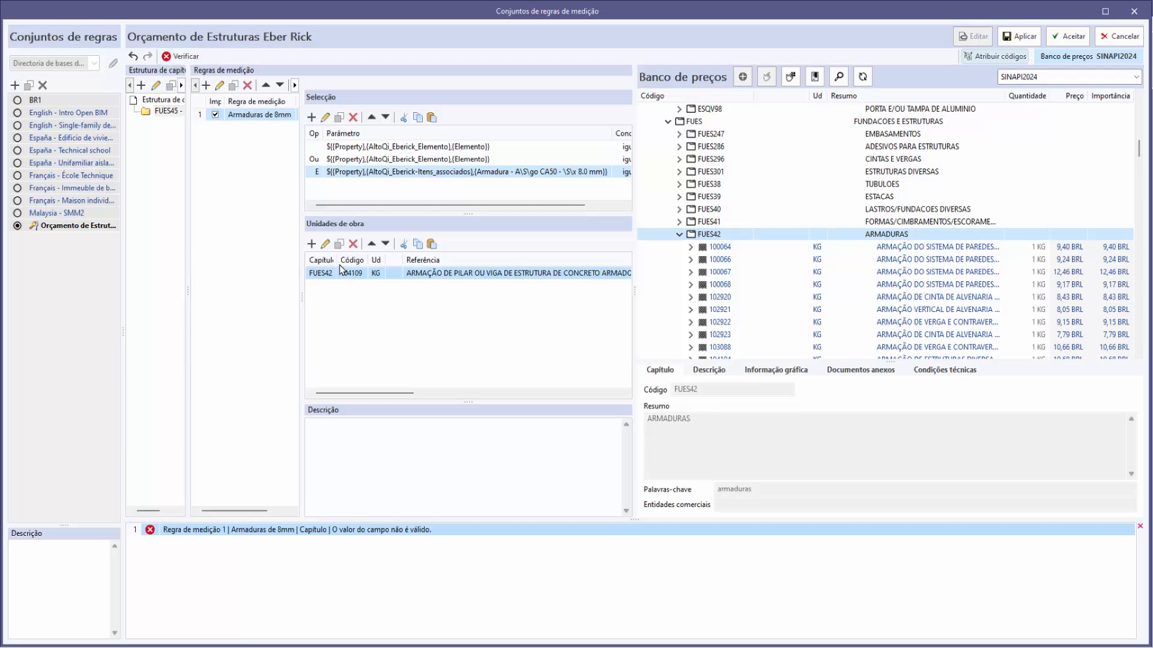
click(163, 111)
click(157, 86)
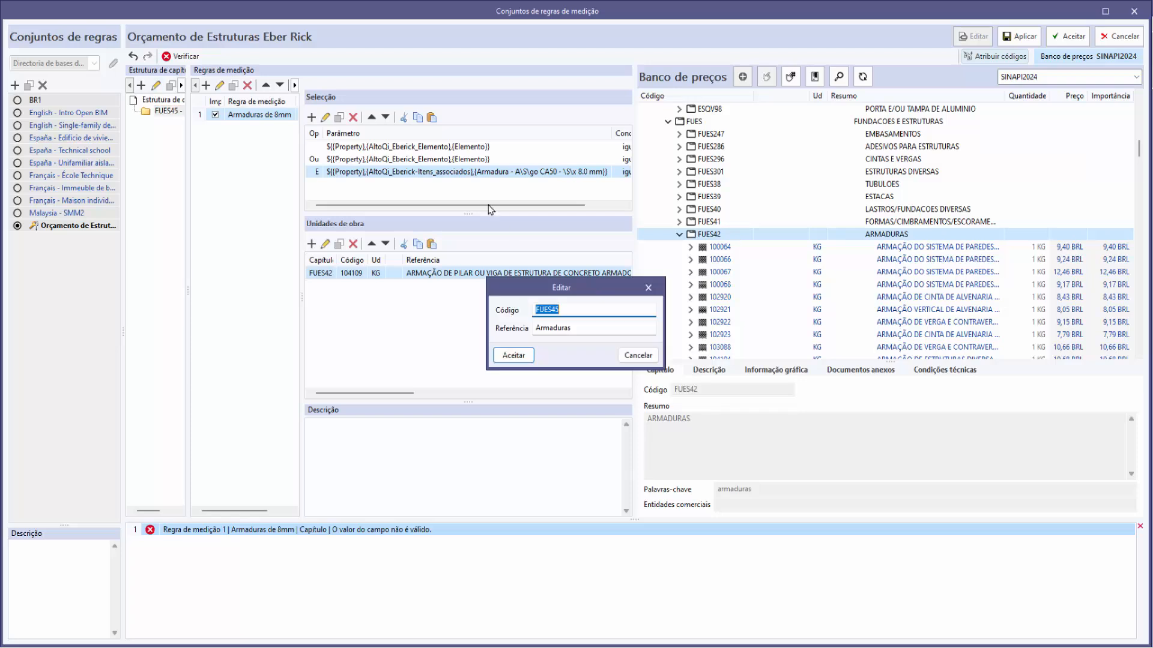
click(571, 312)
click(522, 358)
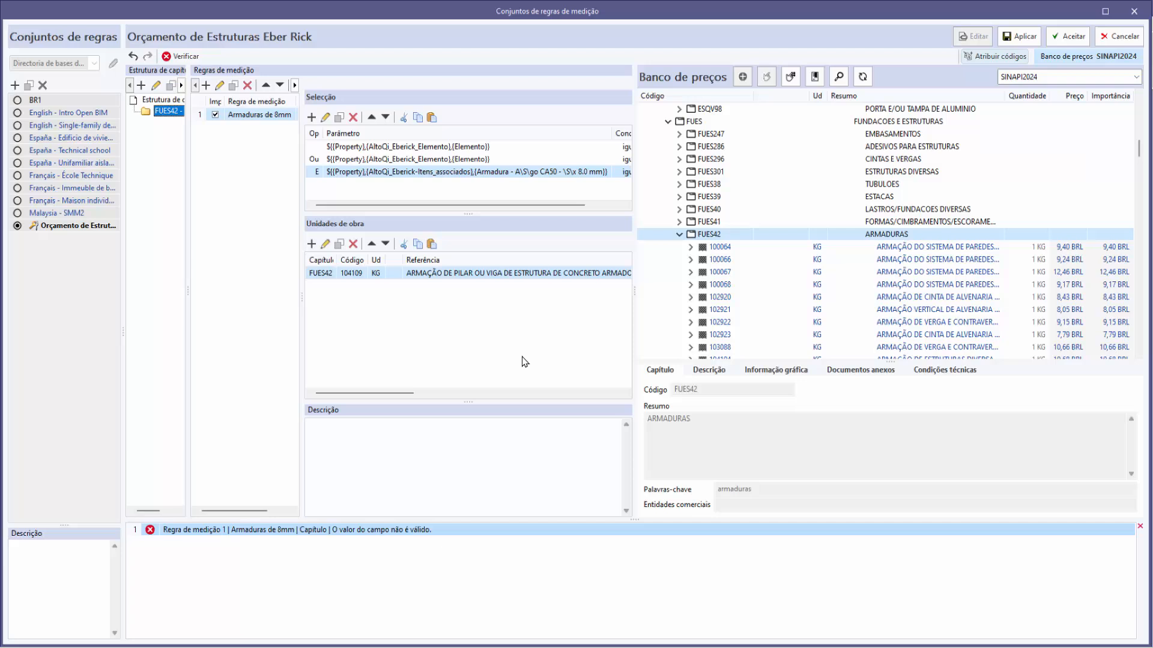
click(182, 57)
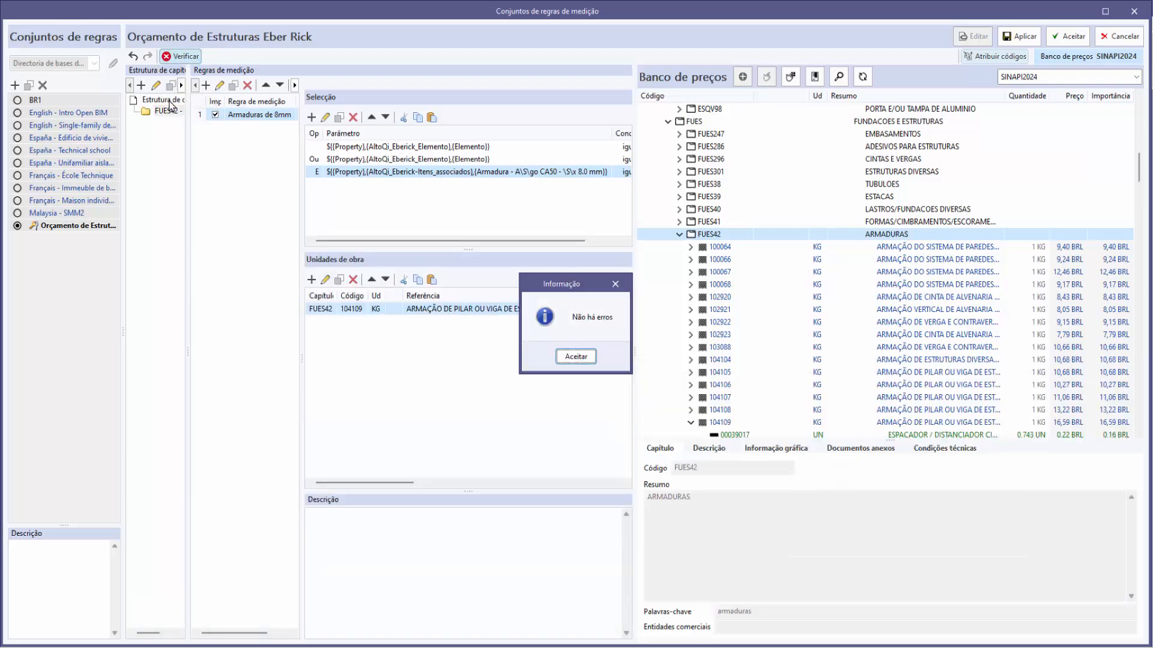
- Dismiss the no-errors notice, accept the rule set, and close the rule sets window
click(576, 358)
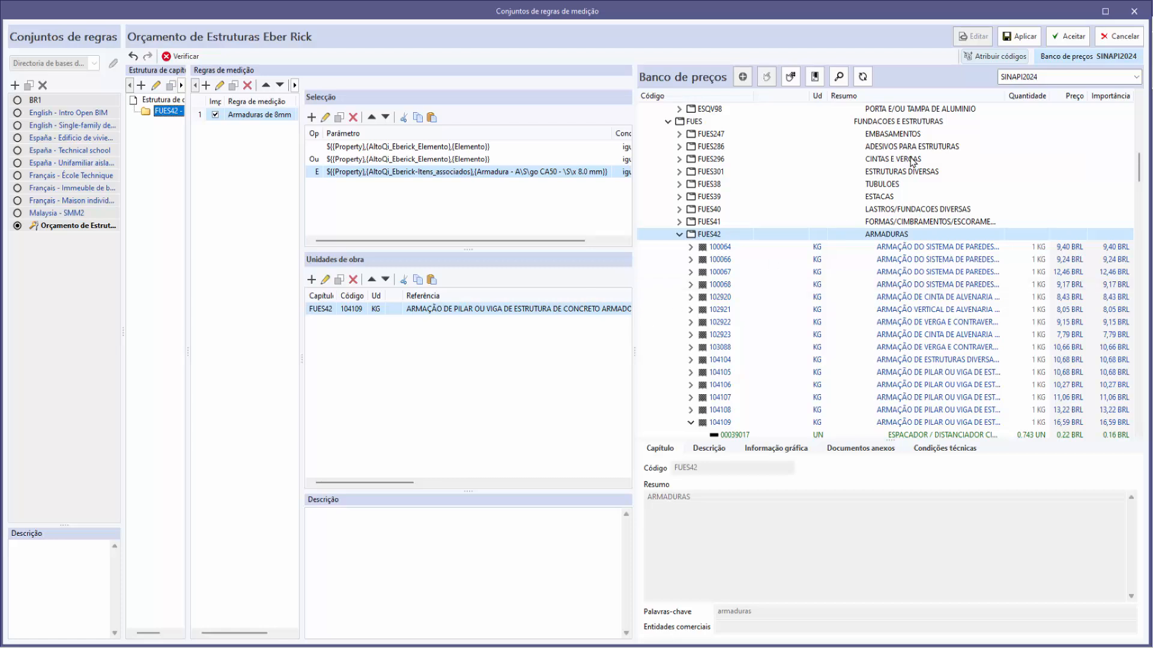
click(1065, 41)
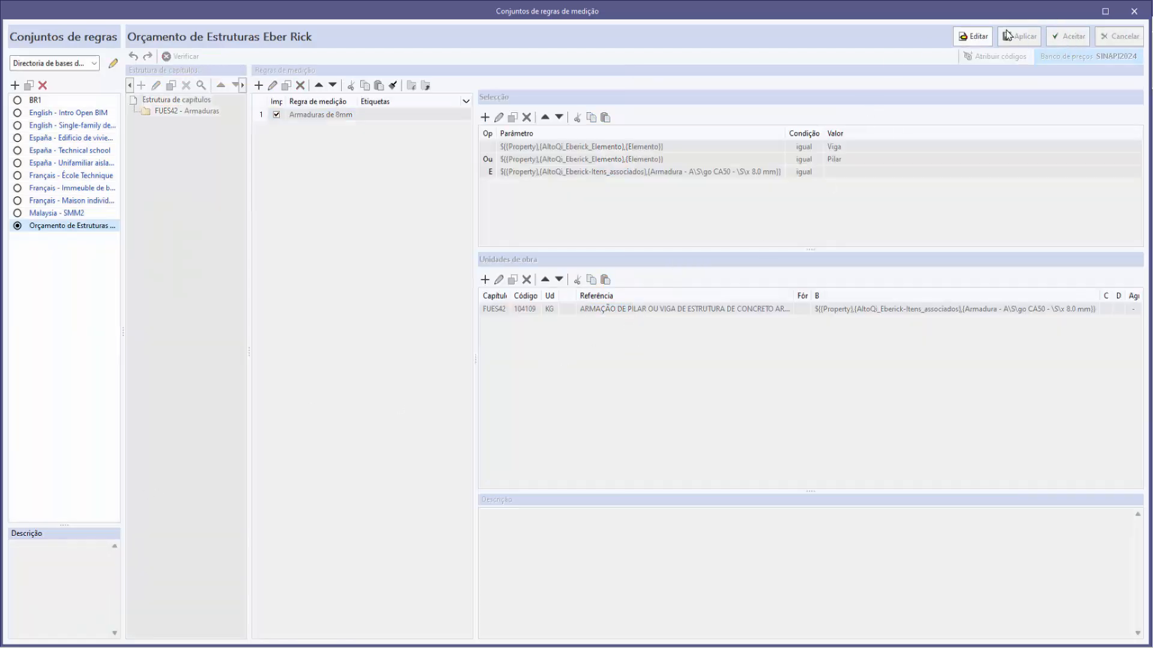
click(1133, 11)
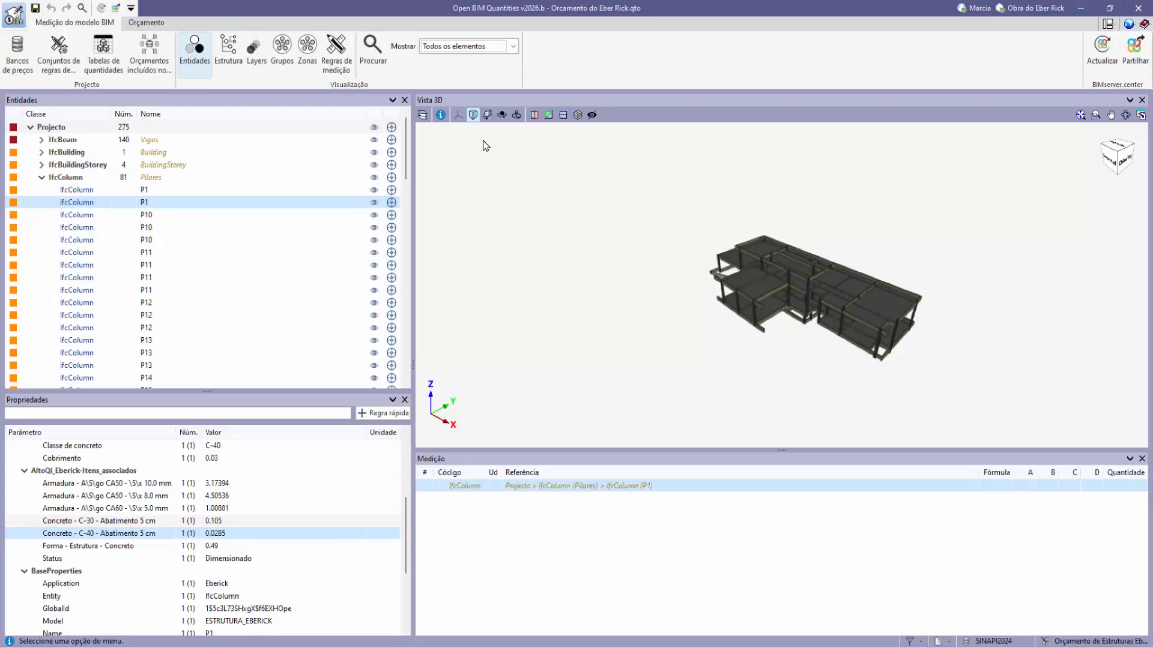
- Regenerate the budget with the rule set and SINAPI2024, accepting 1 BRL = 1 BR parity
click(146, 24)
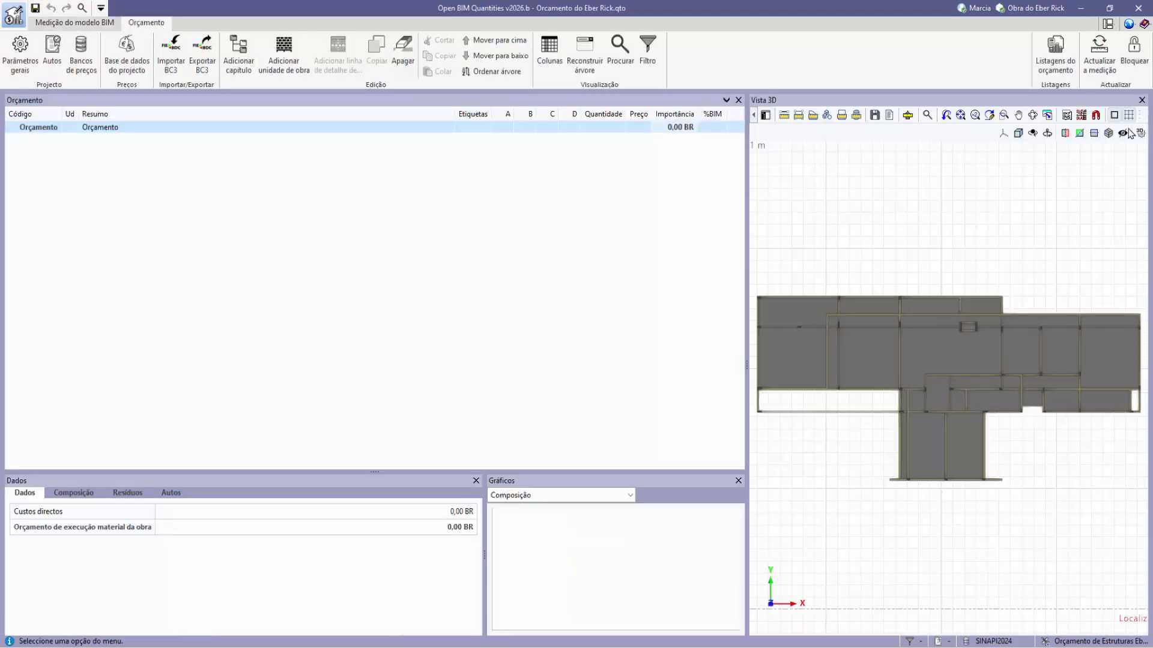
click(1099, 68)
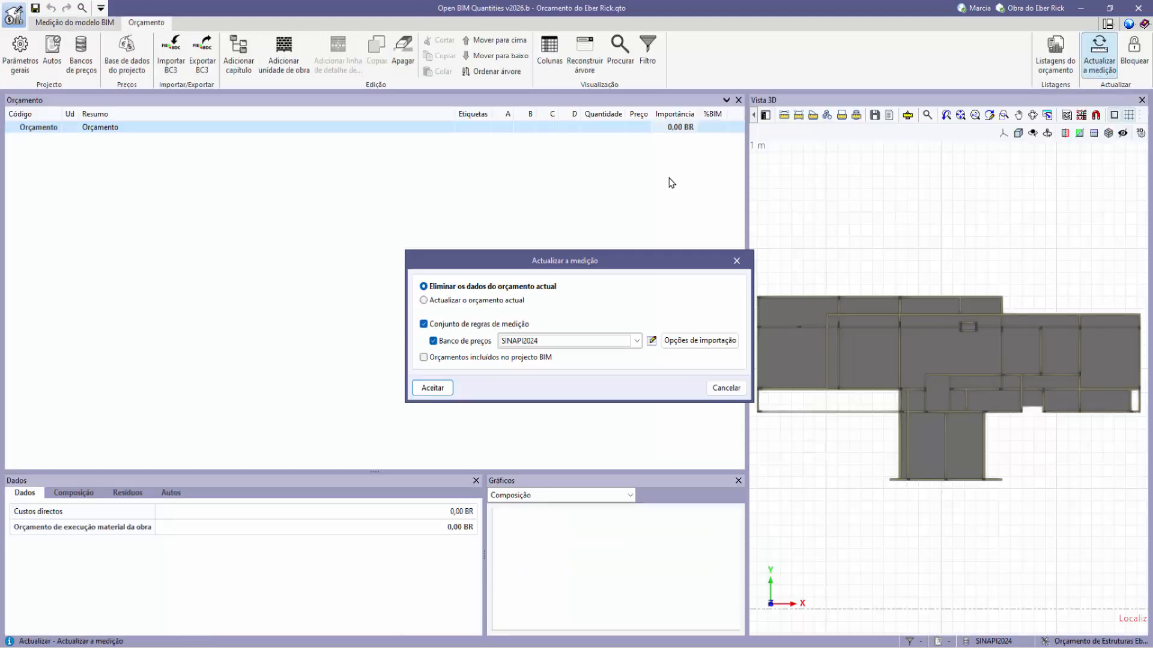
click(431, 389)
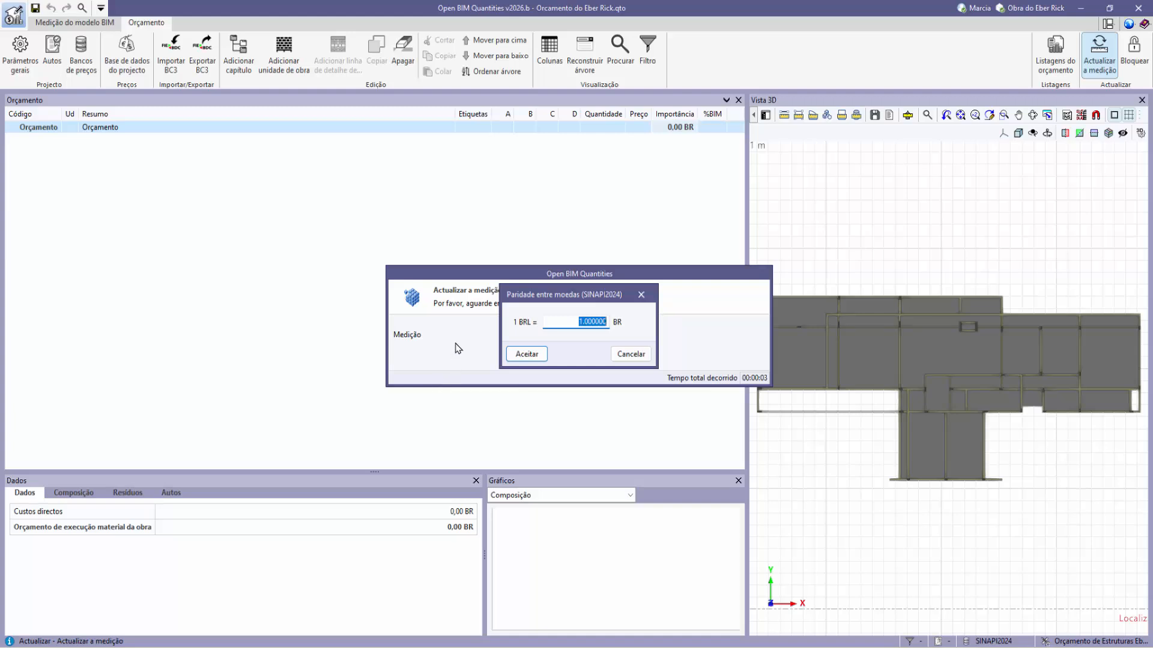
click(521, 353)
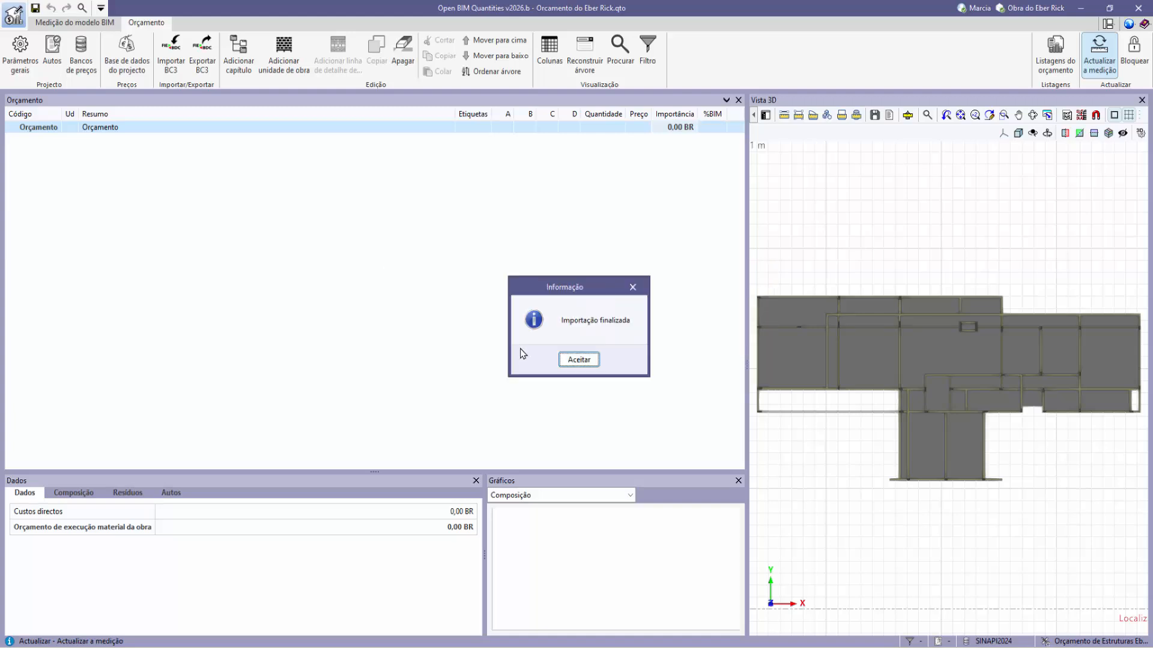
click(571, 360)
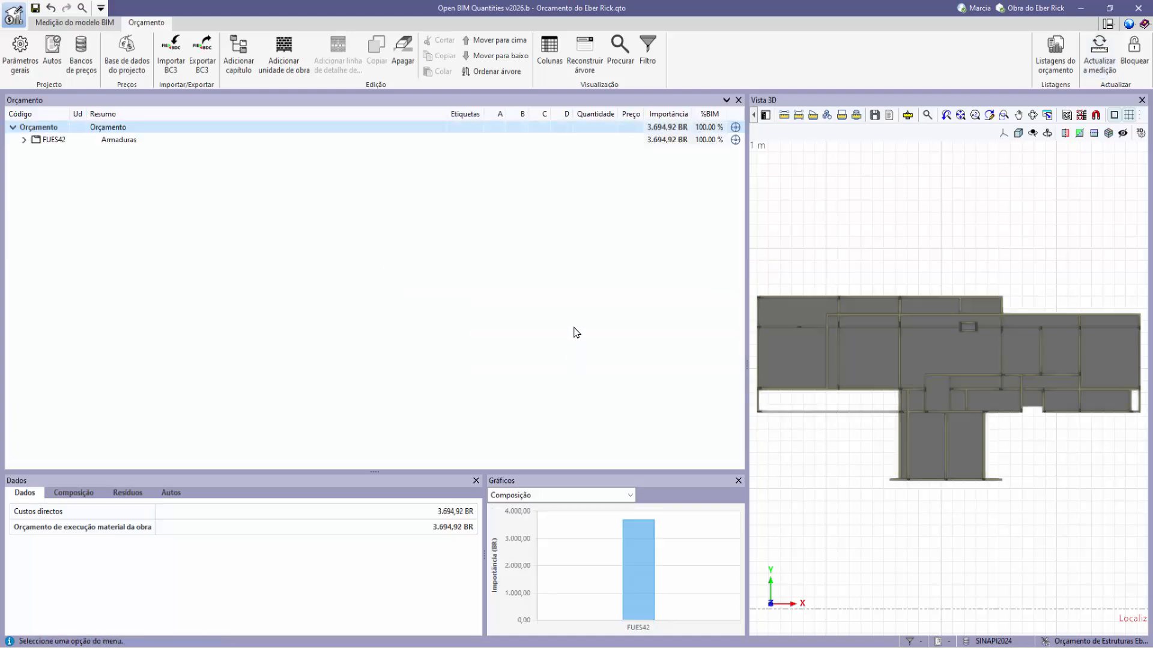
- Expand FUES42 Armaduras to review item 104109: 222,72 KG at 16,59, total 3.694,92
click(24, 140)
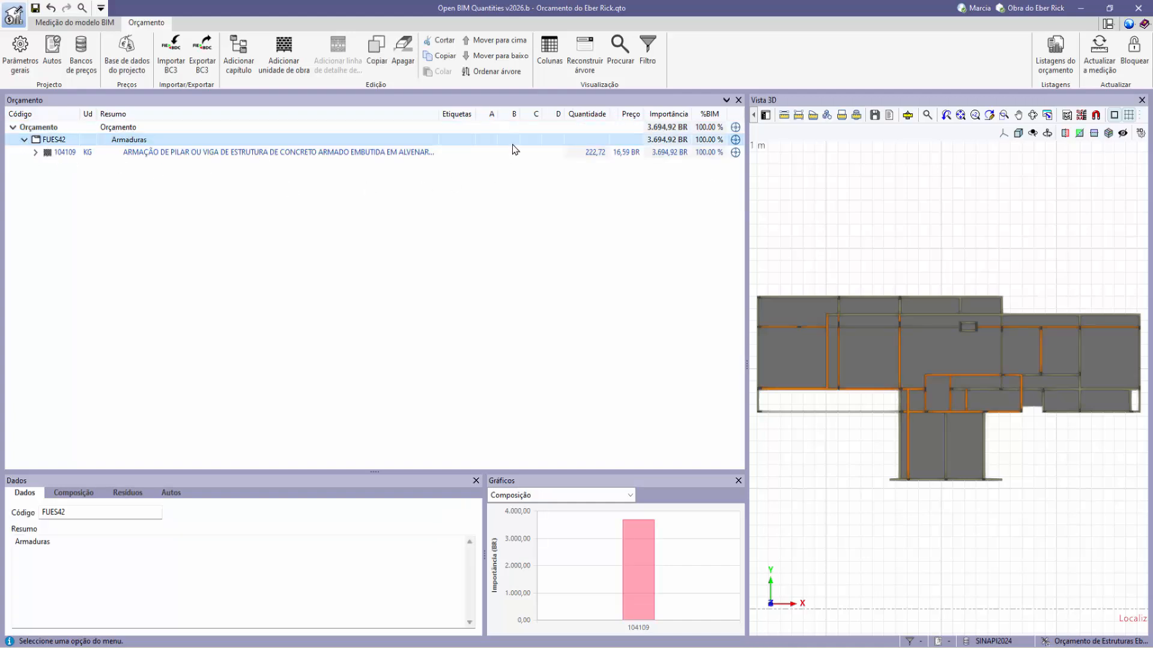
click(35, 153)
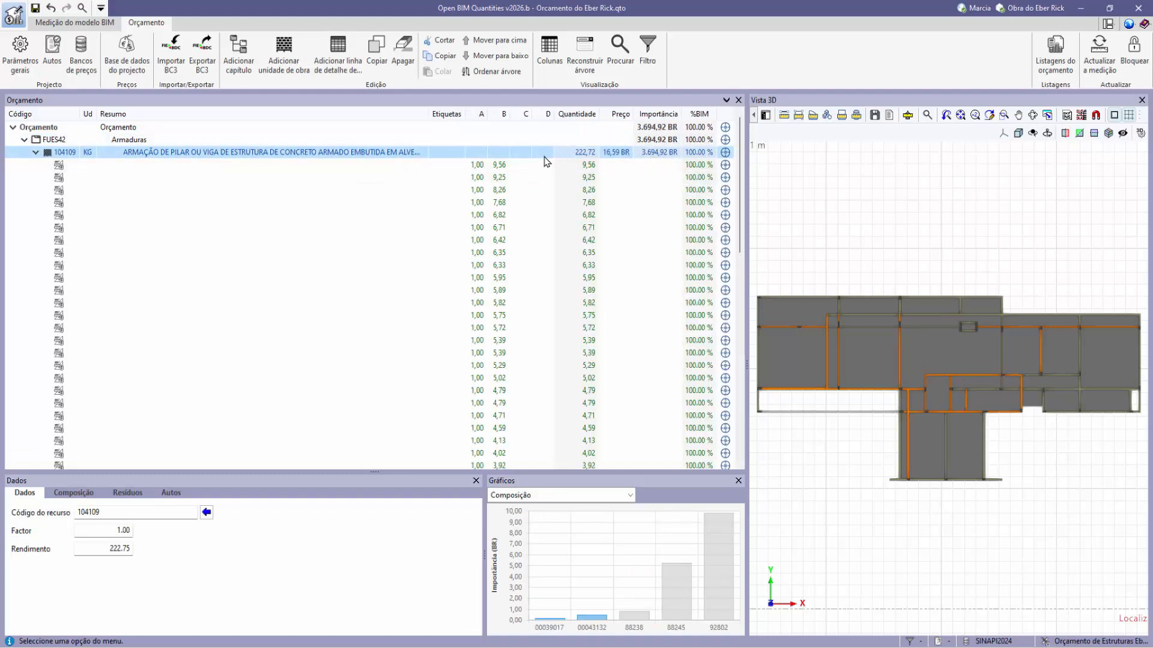
click(35, 153)
click(35, 153)
click(35, 153)
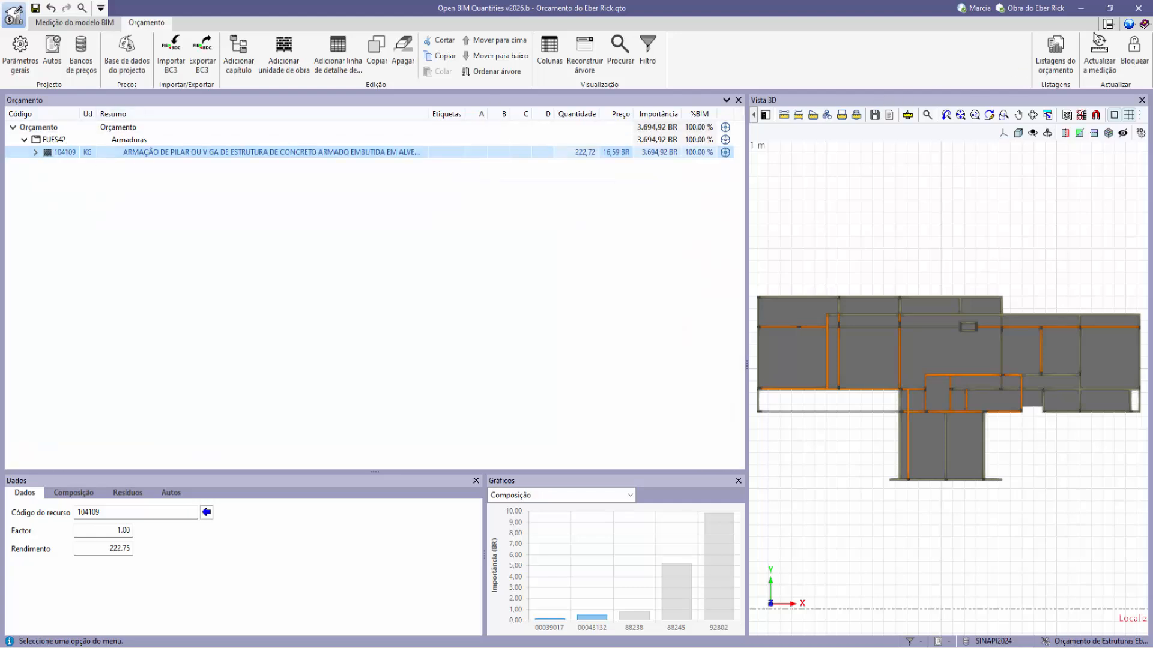
- Cancel closing the project and return to the Medição do modelo BIM view
click(1139, 7)
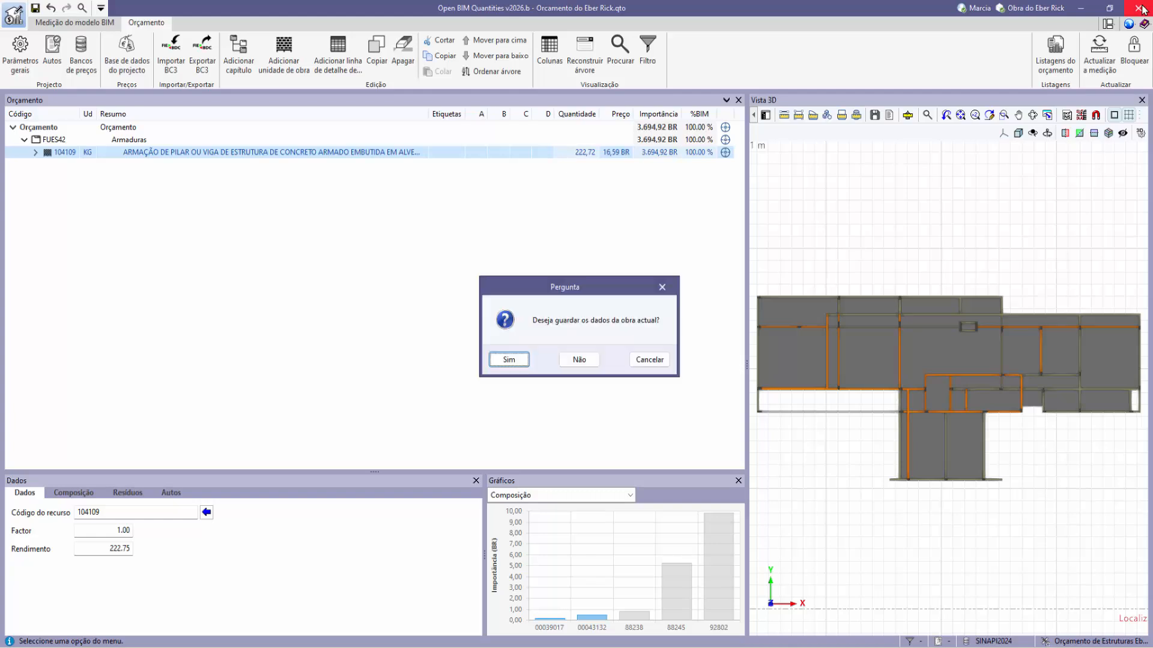
click(658, 365)
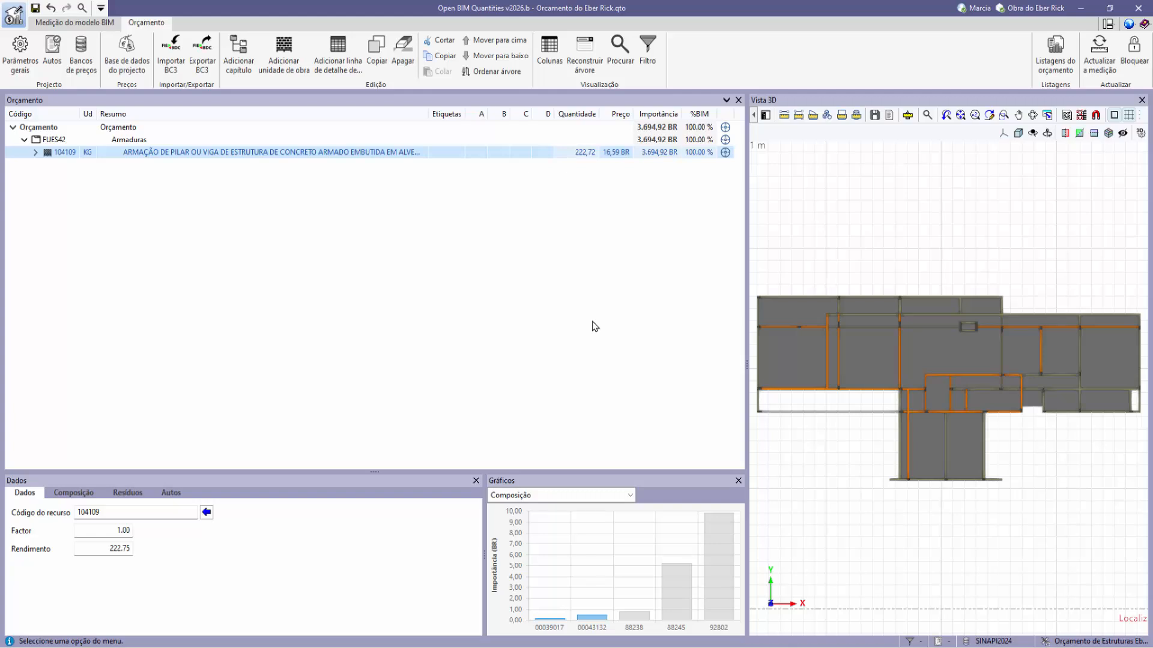
click(80, 26)
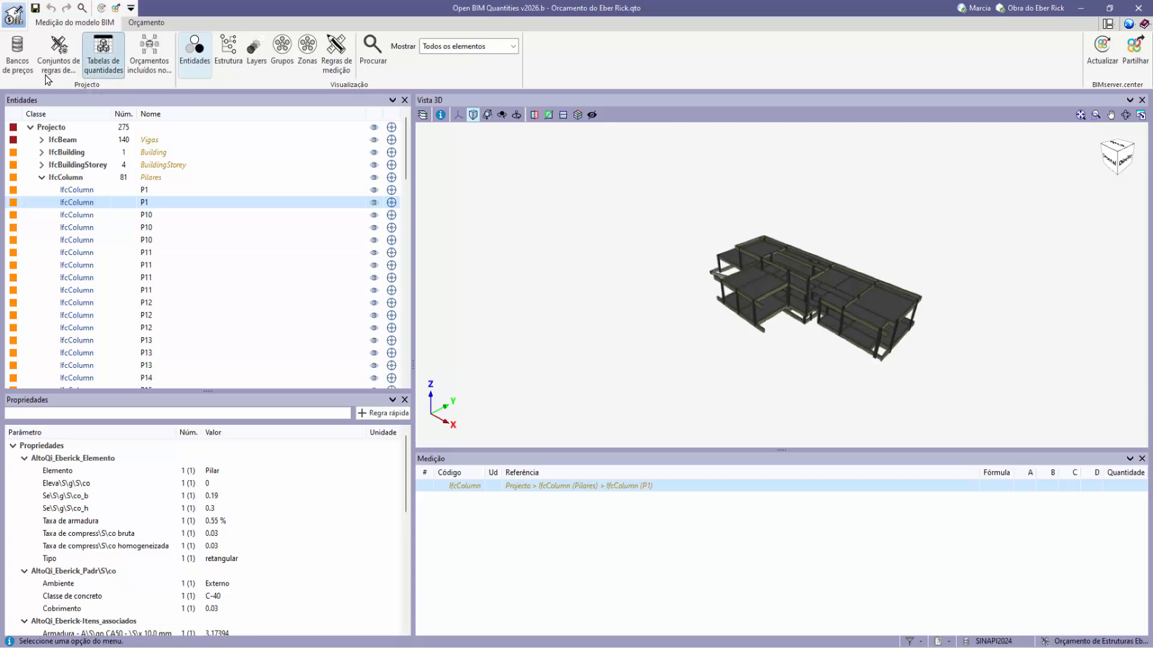
- Make the rule set editable and add rule 'Armaduras de 10mm' after Armaduras de 8mm
click(63, 70)
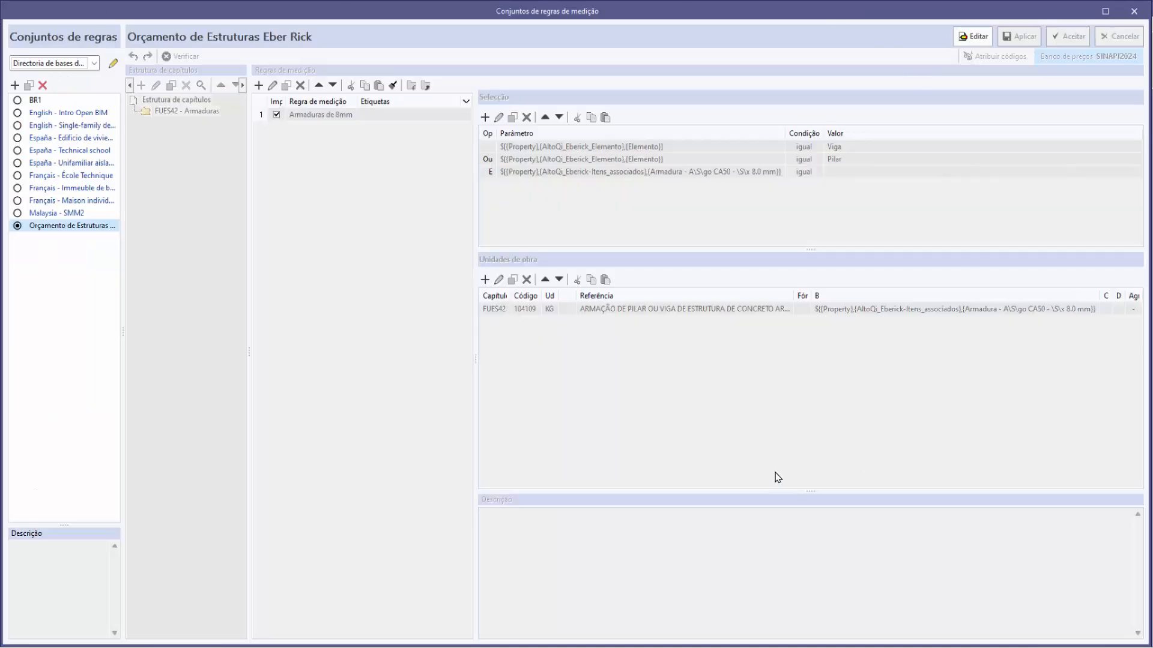
click(972, 36)
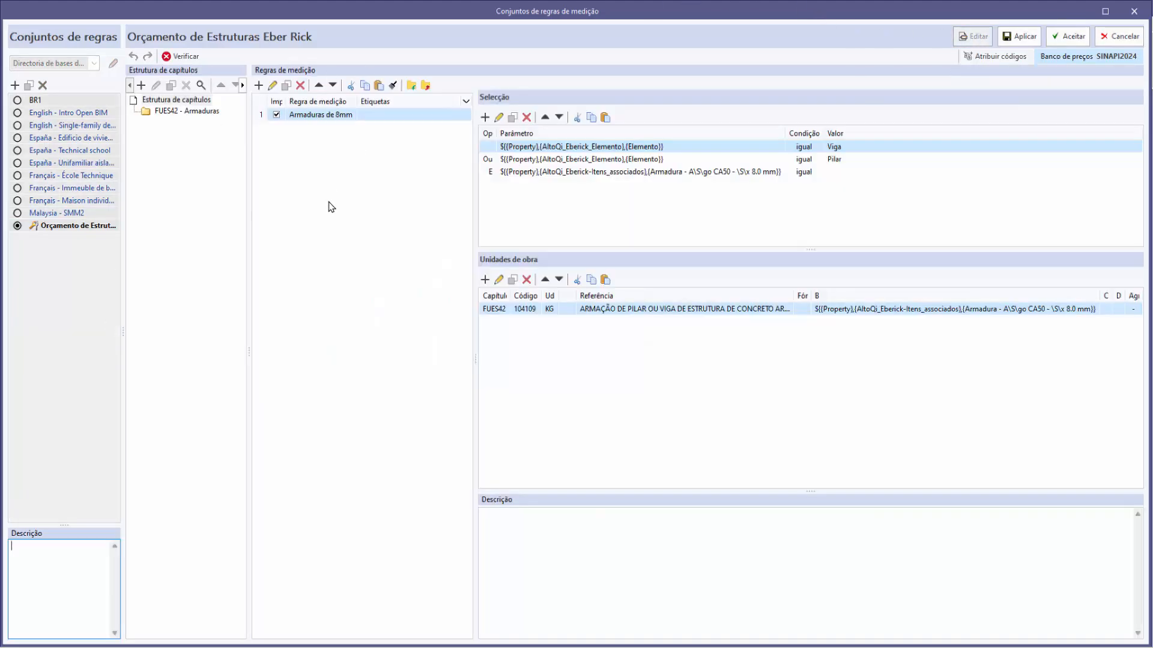
click(297, 161)
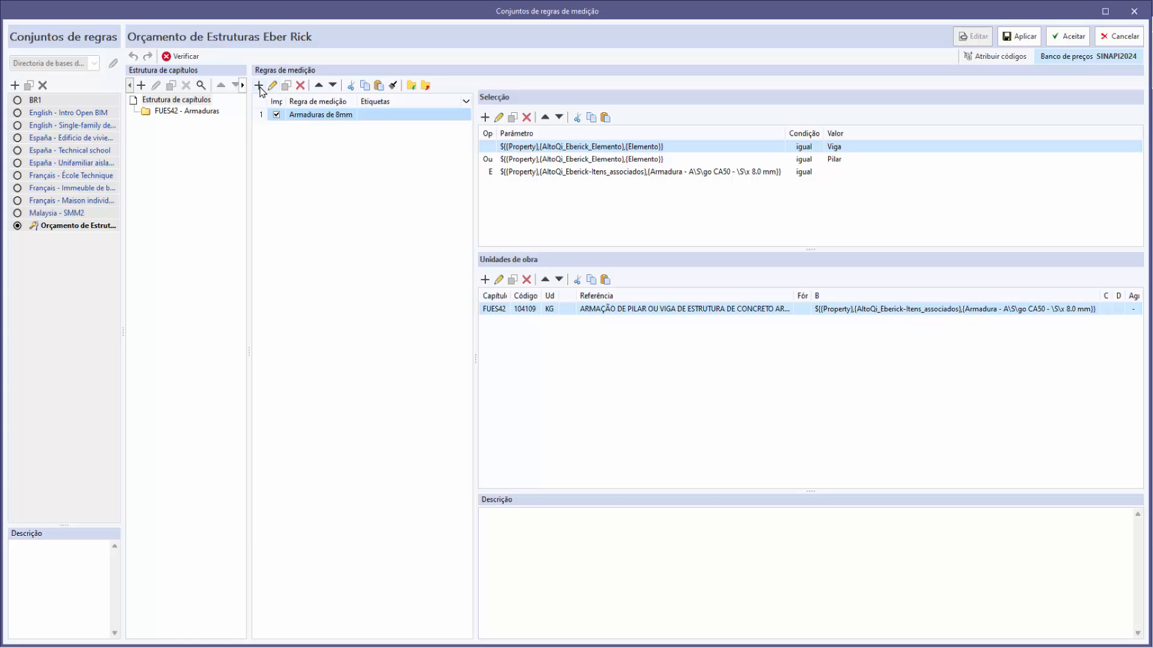
click(258, 87)
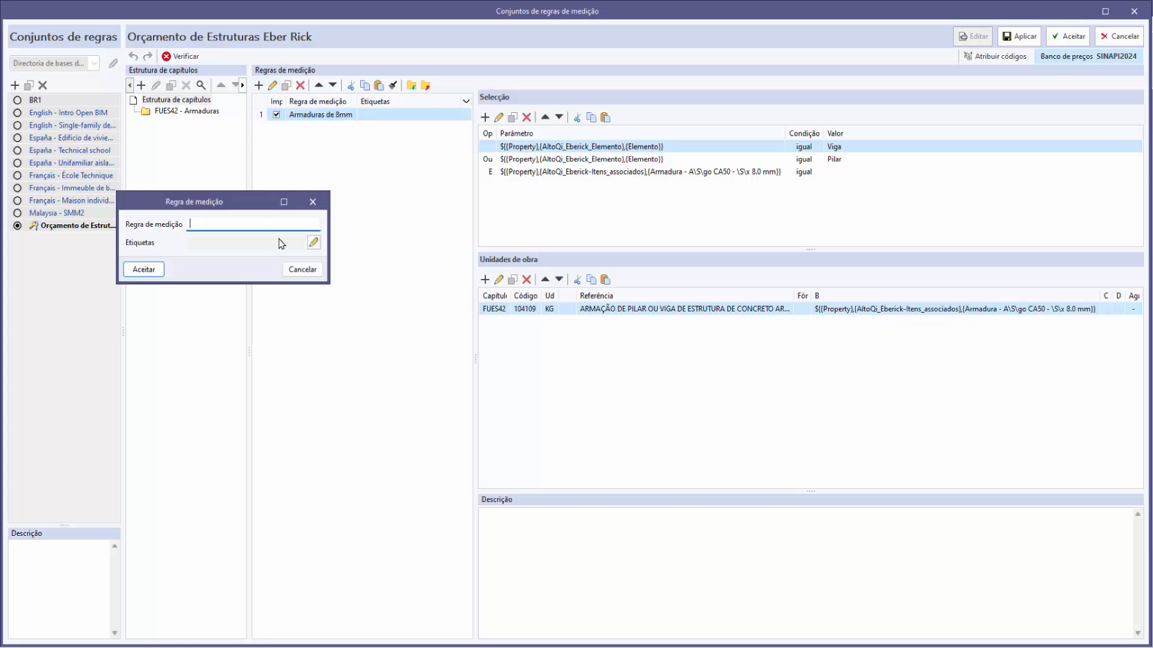
text(Armaduras de 10mm)
click(147, 270)
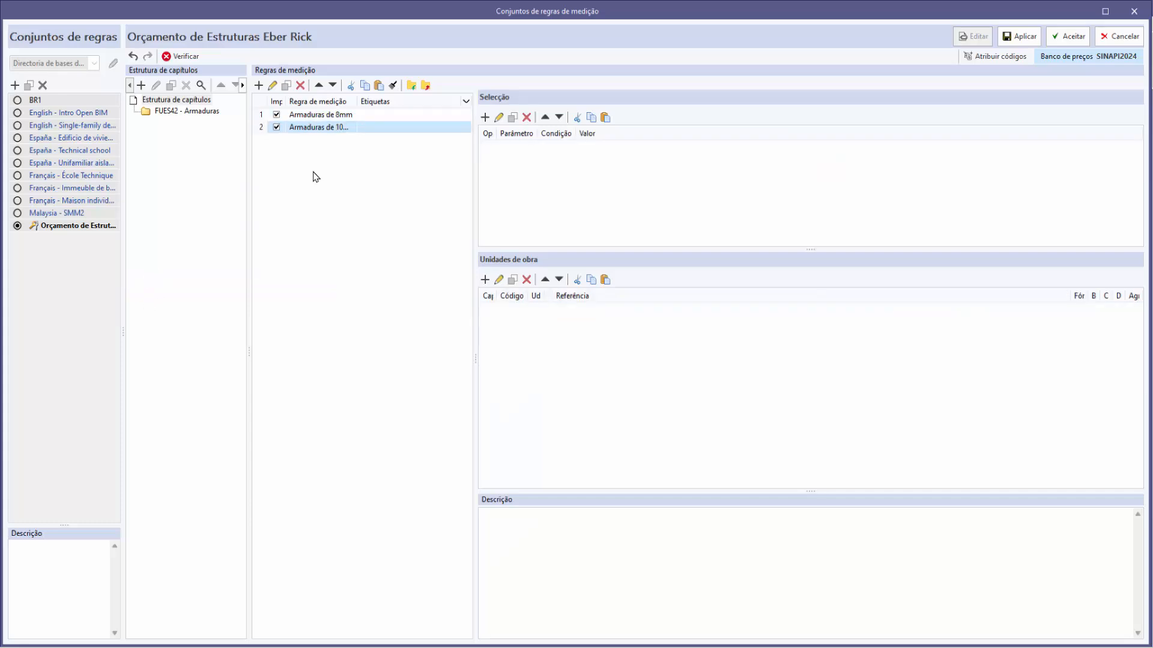
- Add a selection condition Elemento equal to Viga to the 10 mm rule
click(486, 117)
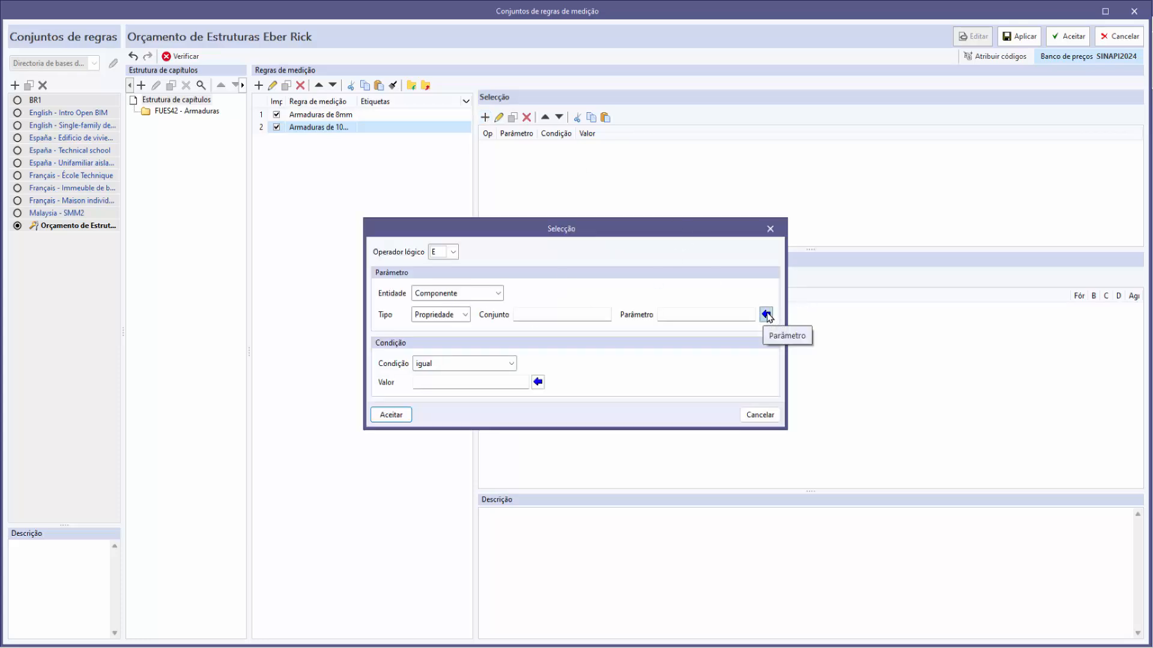
click(766, 315)
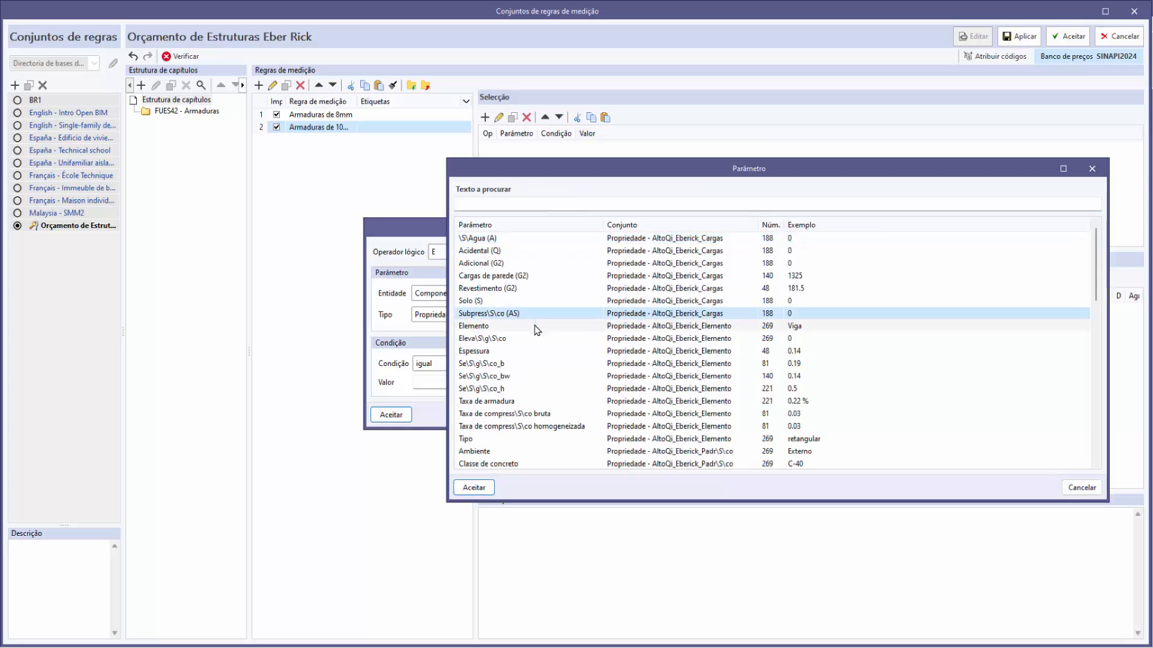
click(534, 326)
click(477, 486)
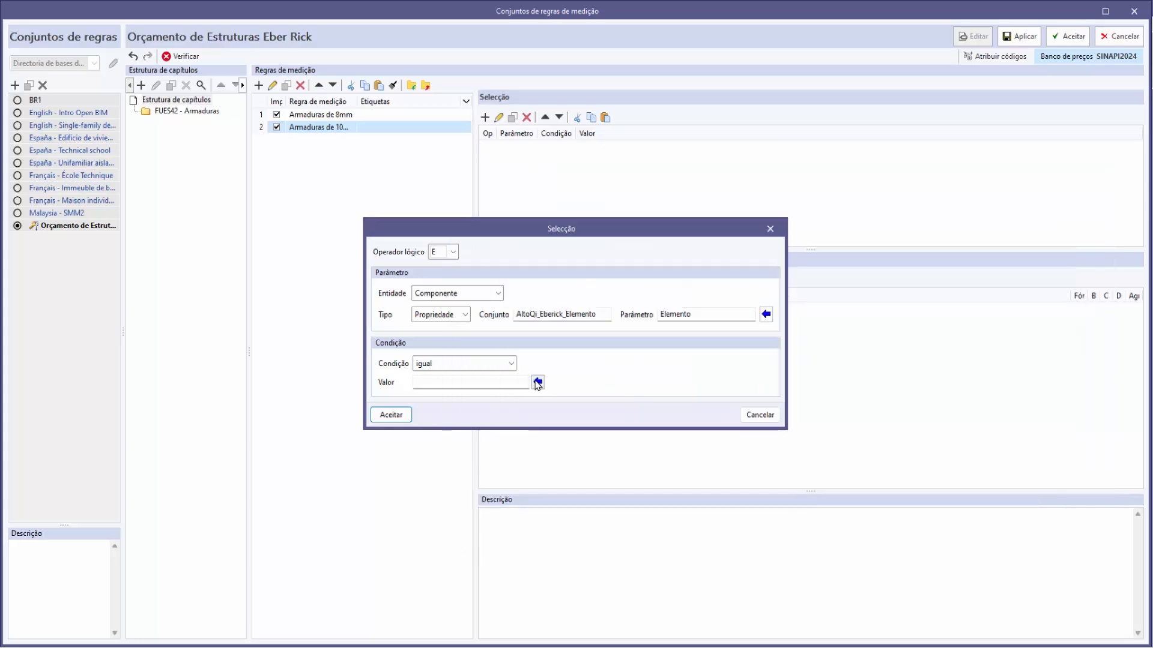
click(537, 383)
click(484, 237)
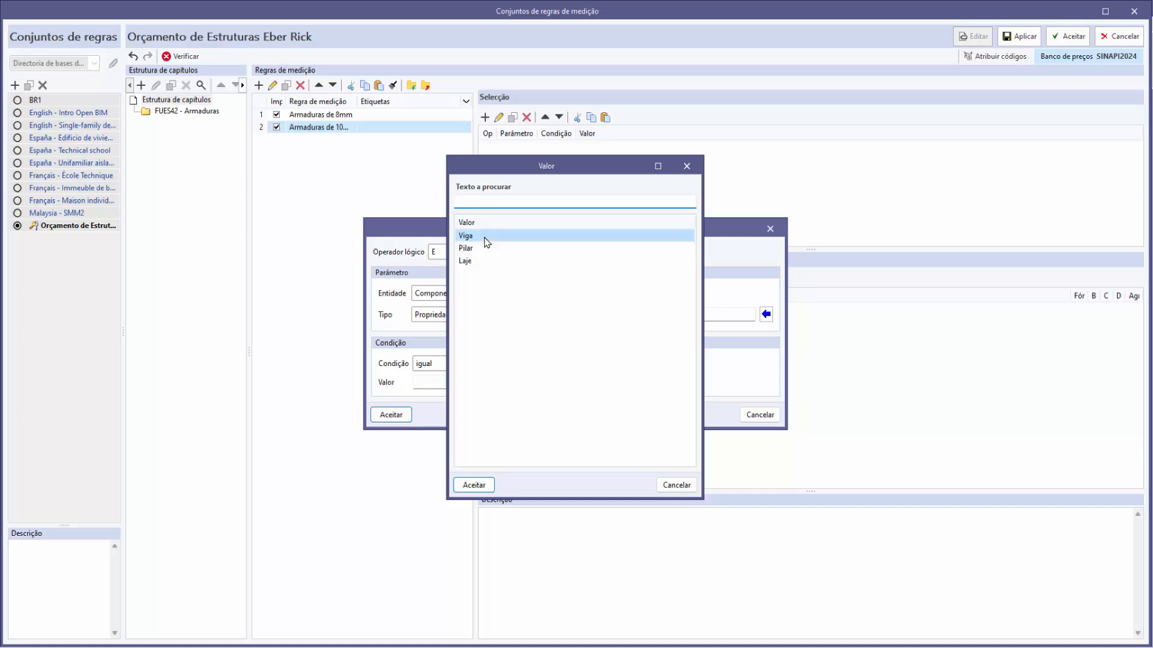
click(478, 486)
click(389, 416)
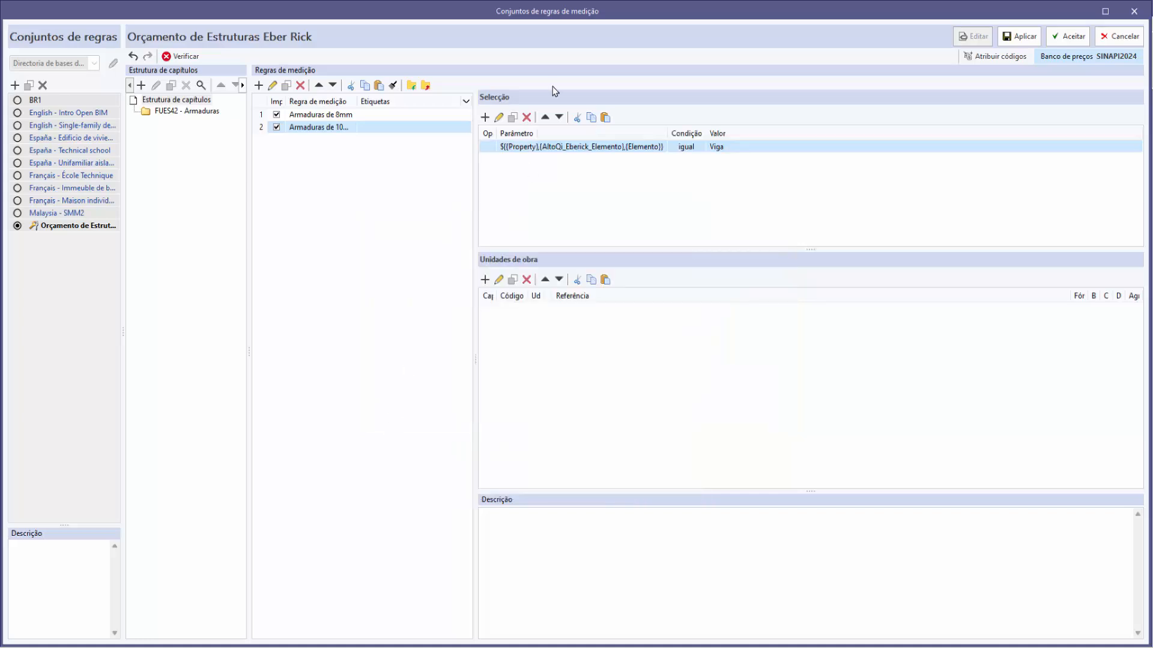
- Add an Ou condition Elemento equal to Pilar
click(485, 117)
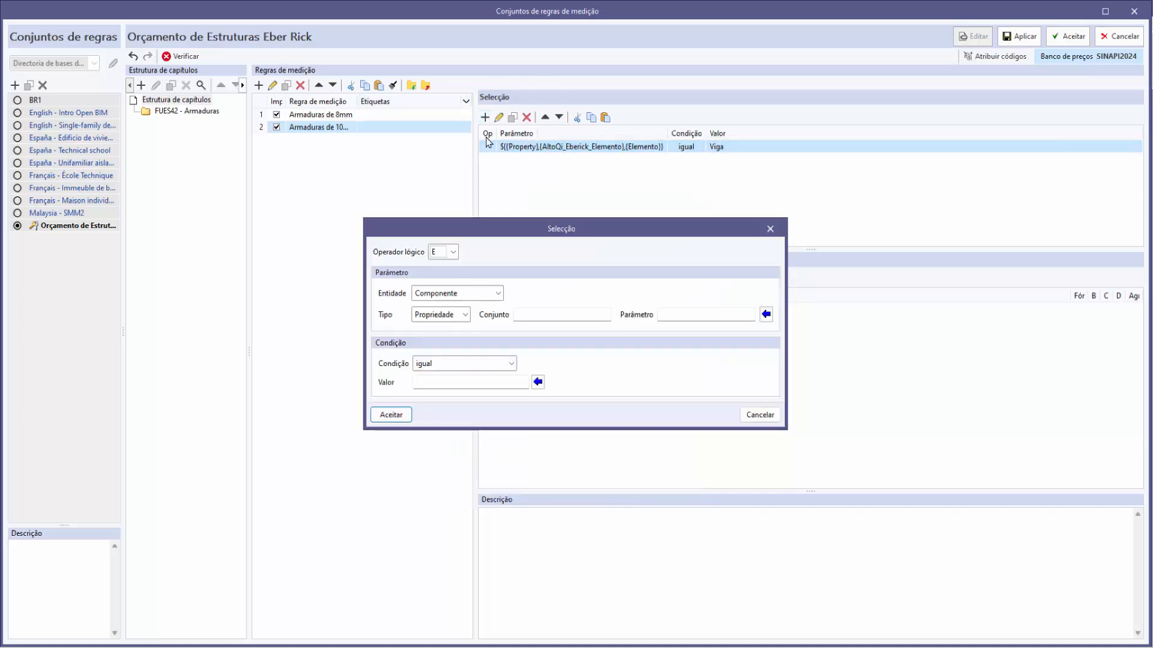
click(455, 251)
click(444, 280)
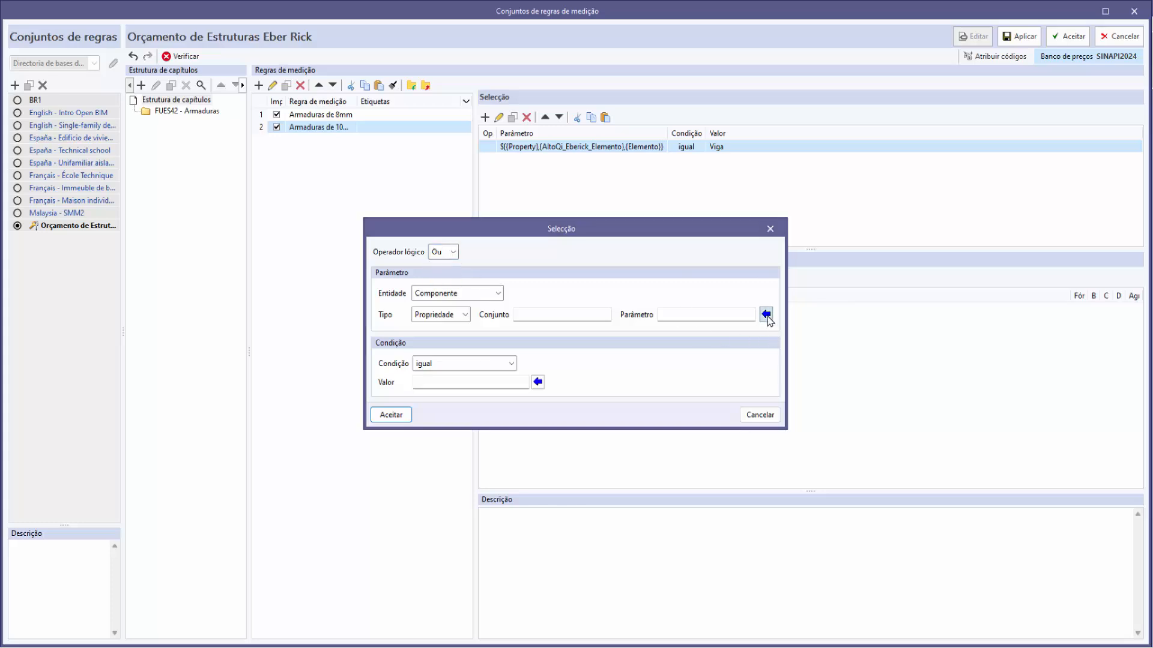
click(766, 315)
click(478, 326)
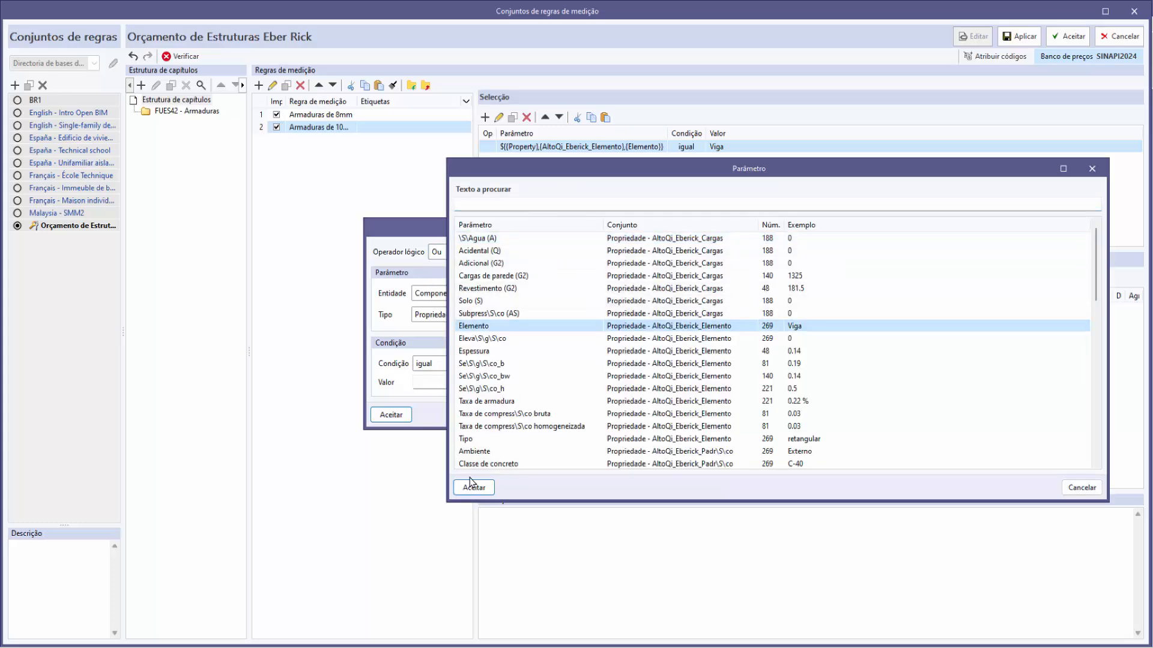
click(471, 485)
click(540, 384)
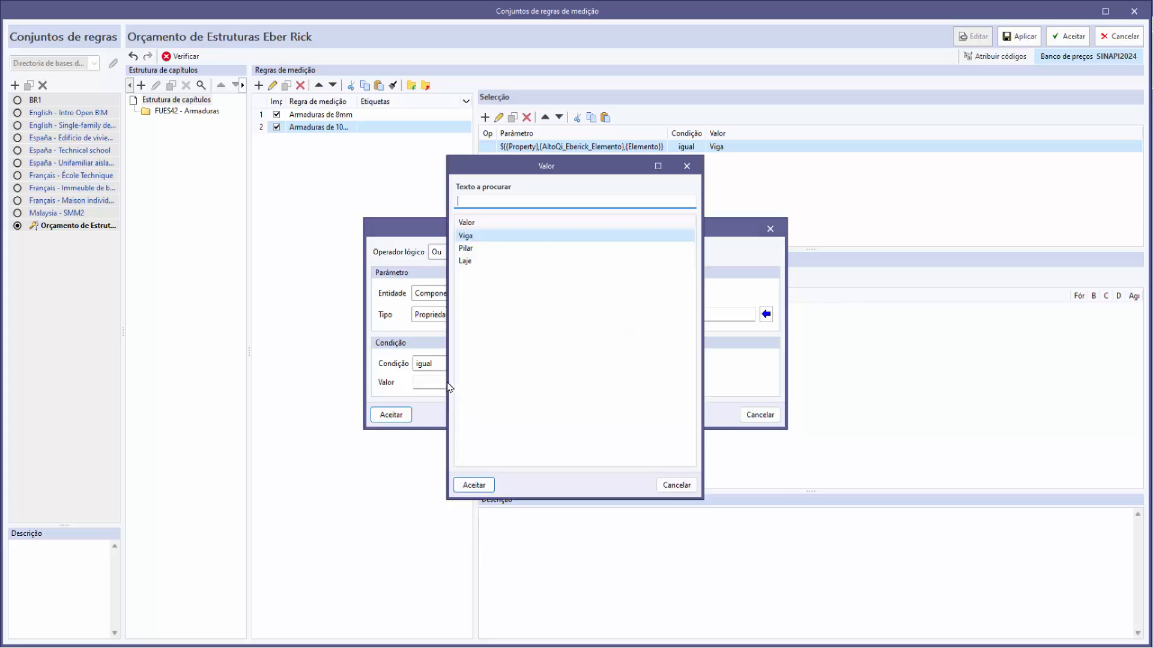
click(467, 249)
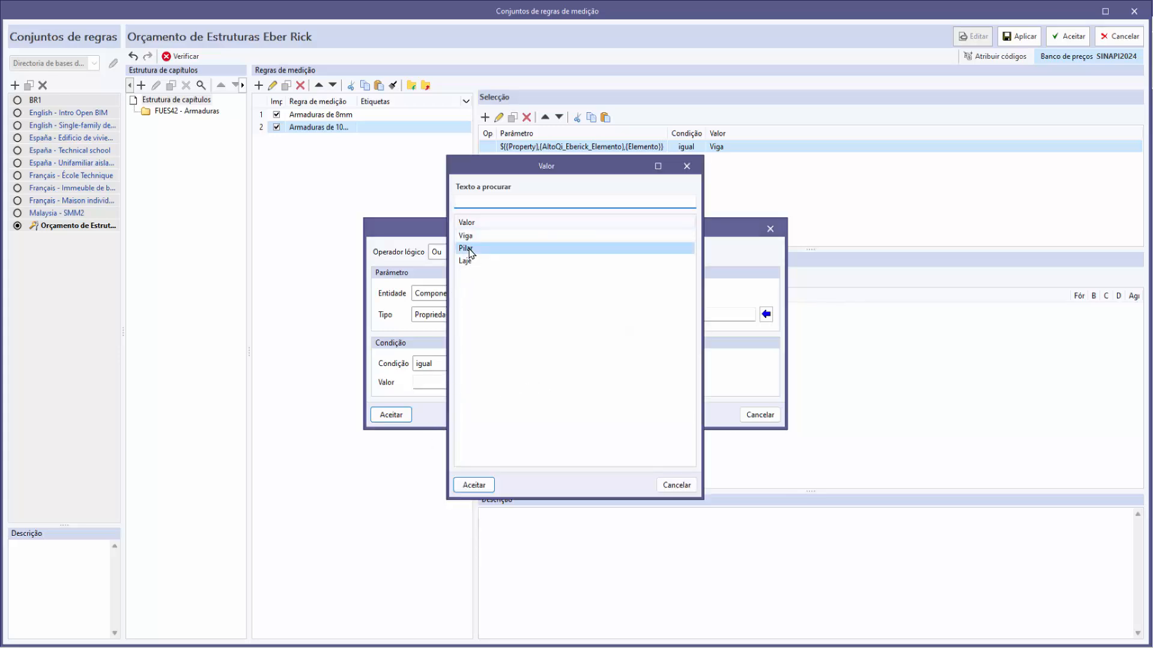
click(473, 485)
click(391, 415)
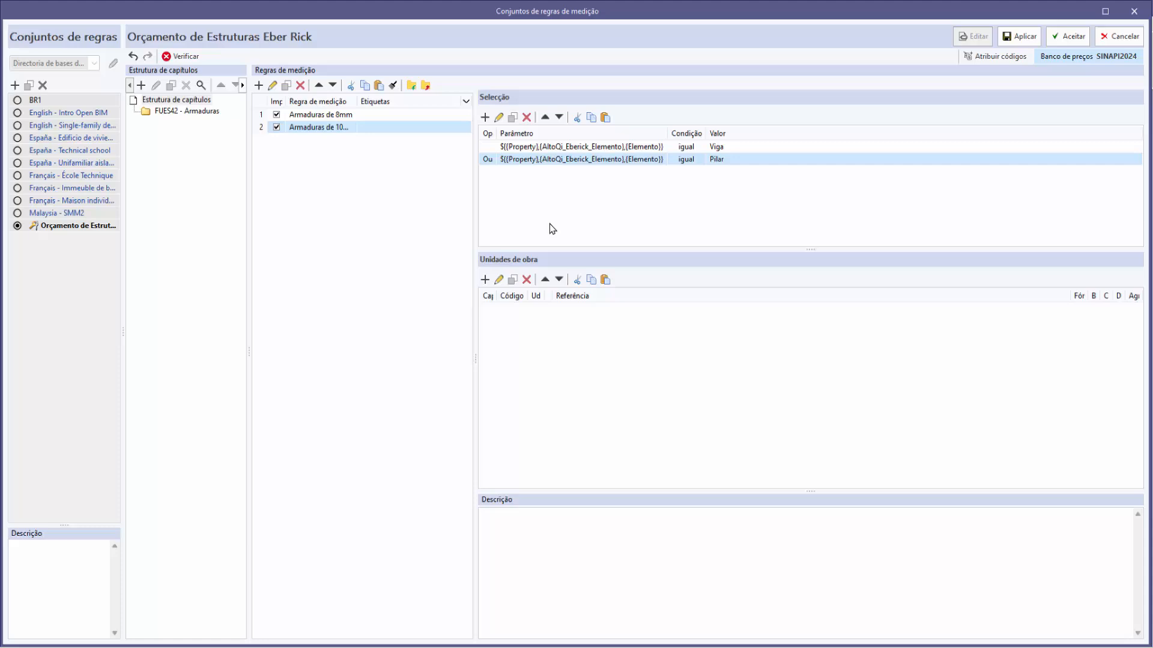
- Add an E condition on the Armadura CA50 10.0 mm parameter
click(485, 118)
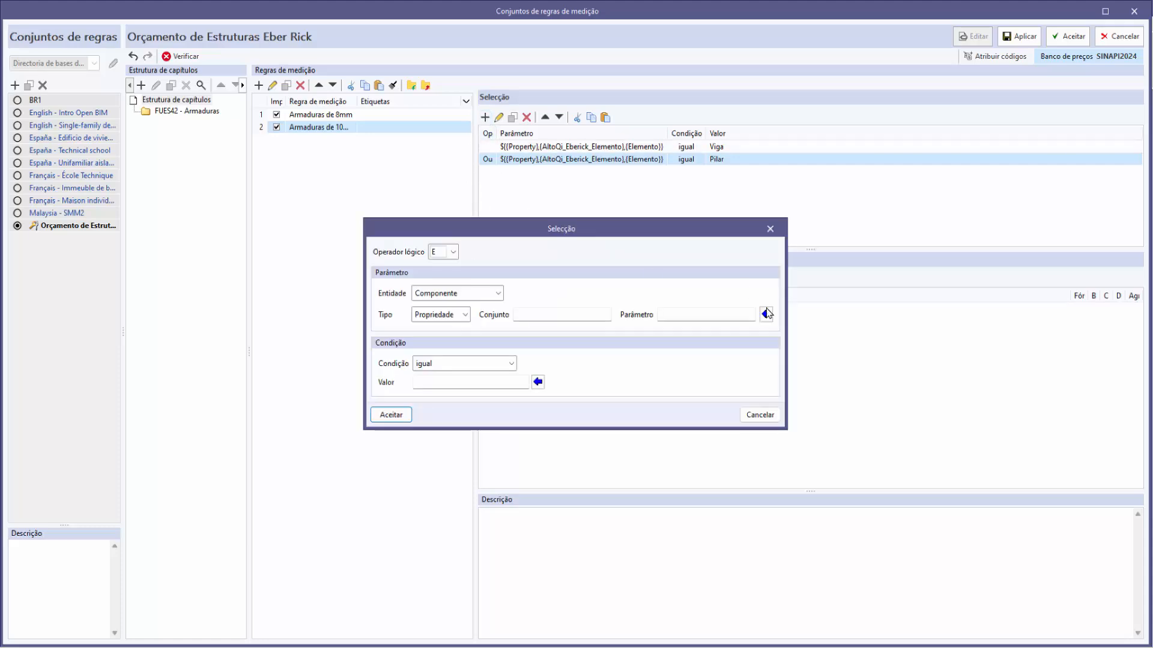
click(767, 314)
scroll(581, 344, down, 3)
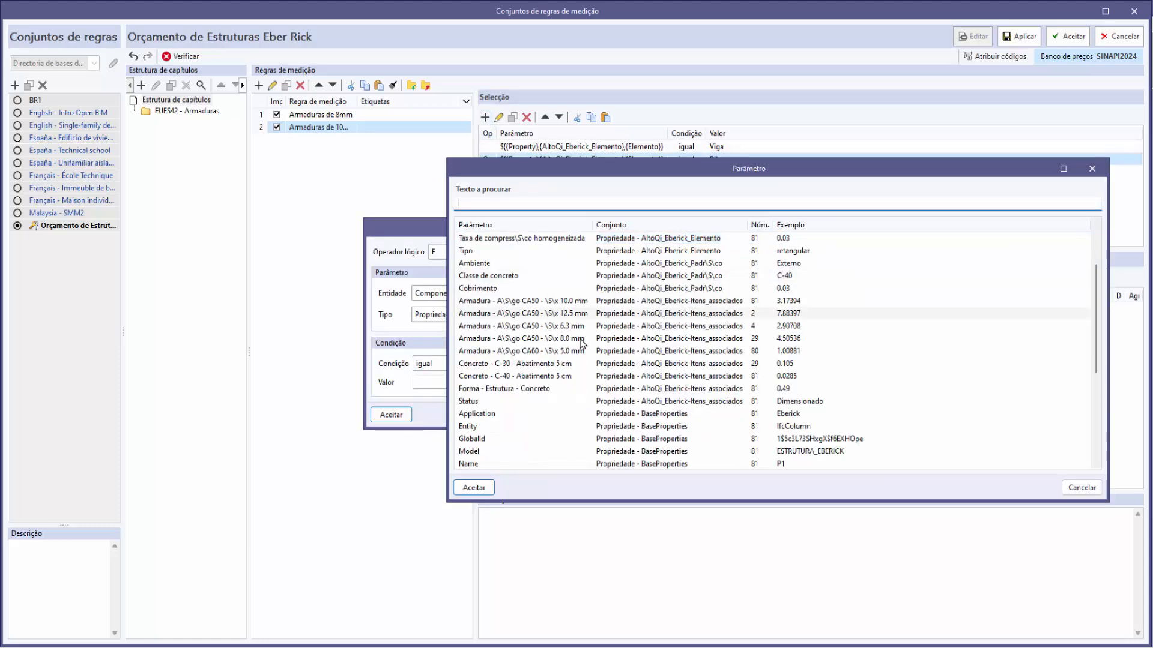
click(522, 300)
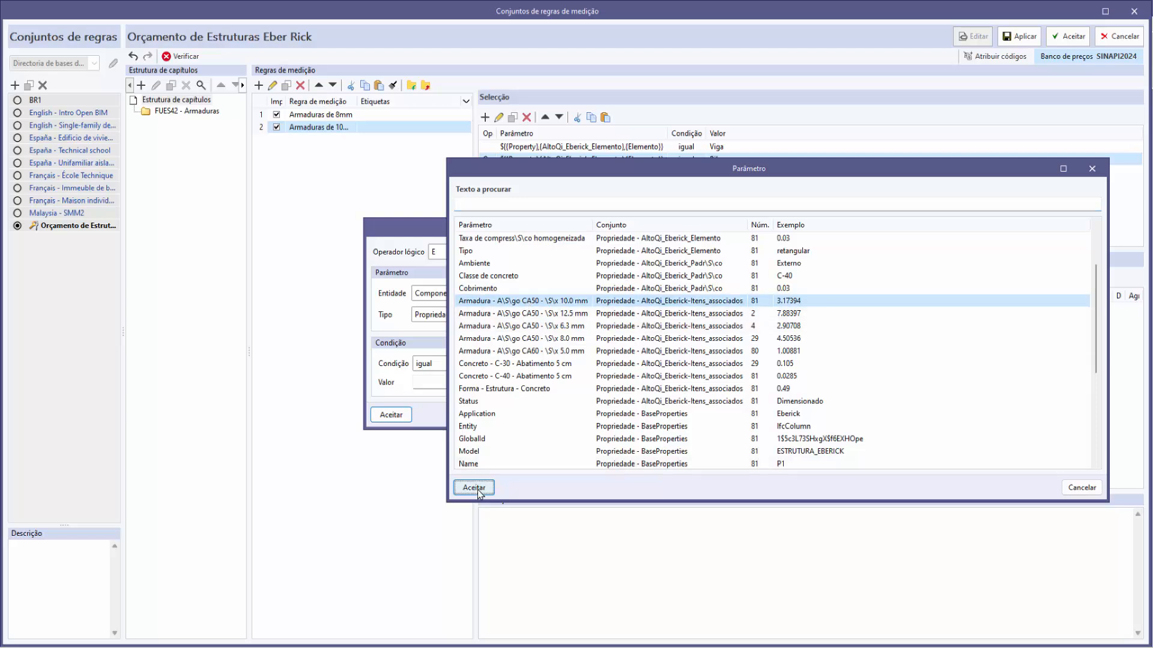
click(473, 487)
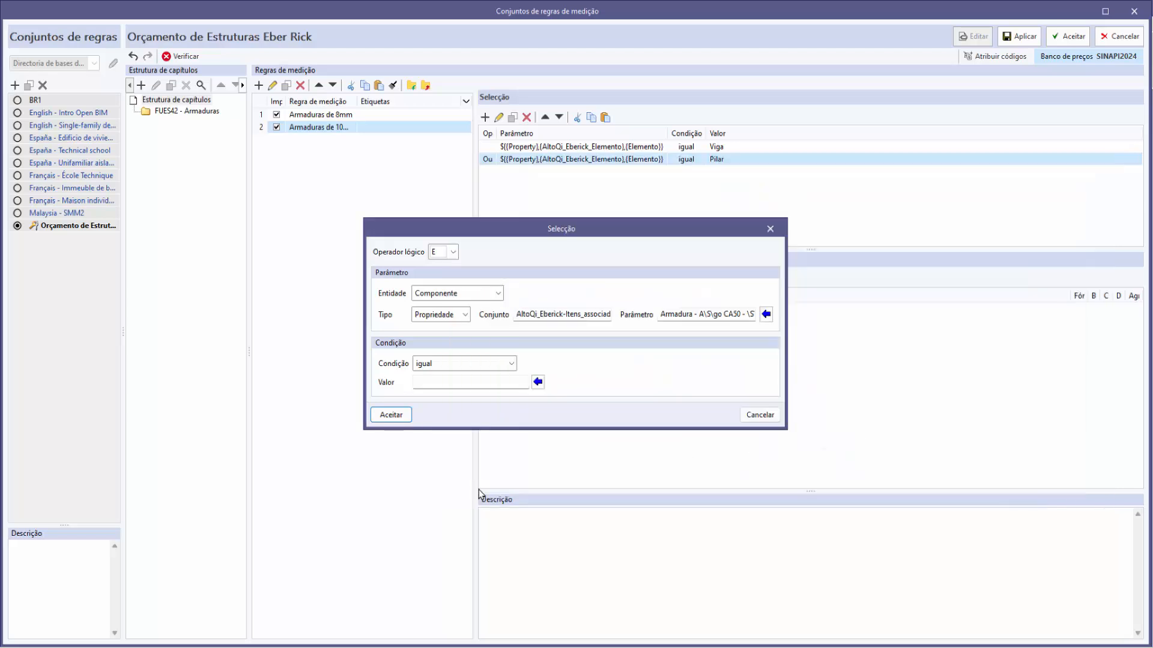
click(391, 414)
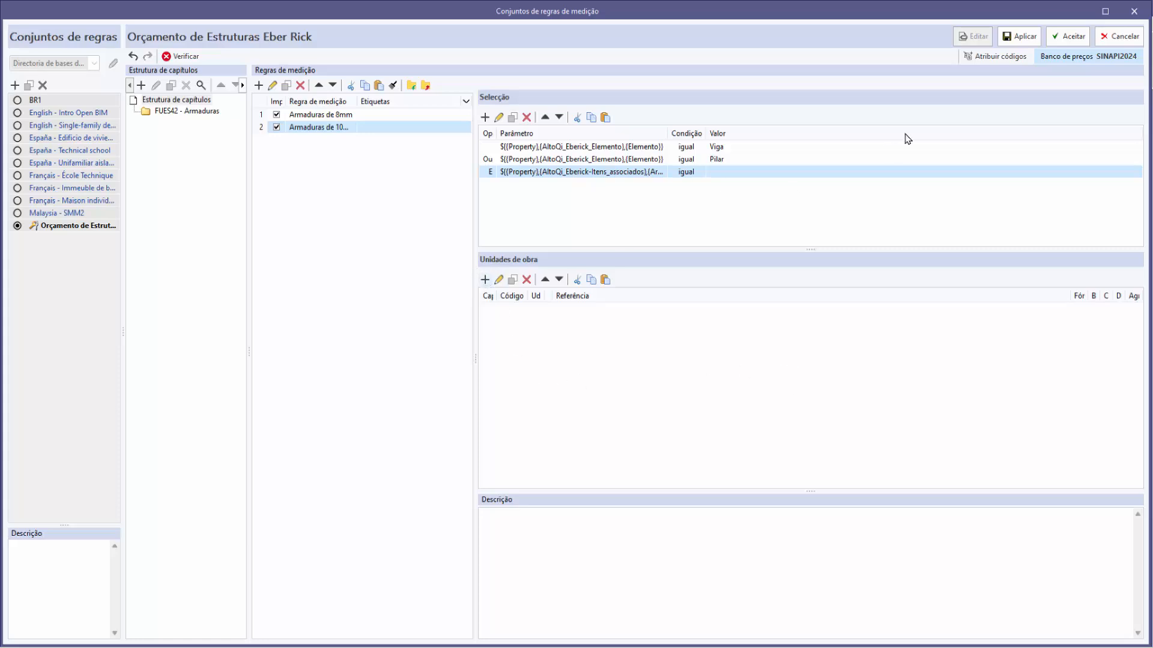
- Assign SINAPI item 104108 to the rule, measuring B by the CA50 10.0 mm rebar parameter
click(991, 57)
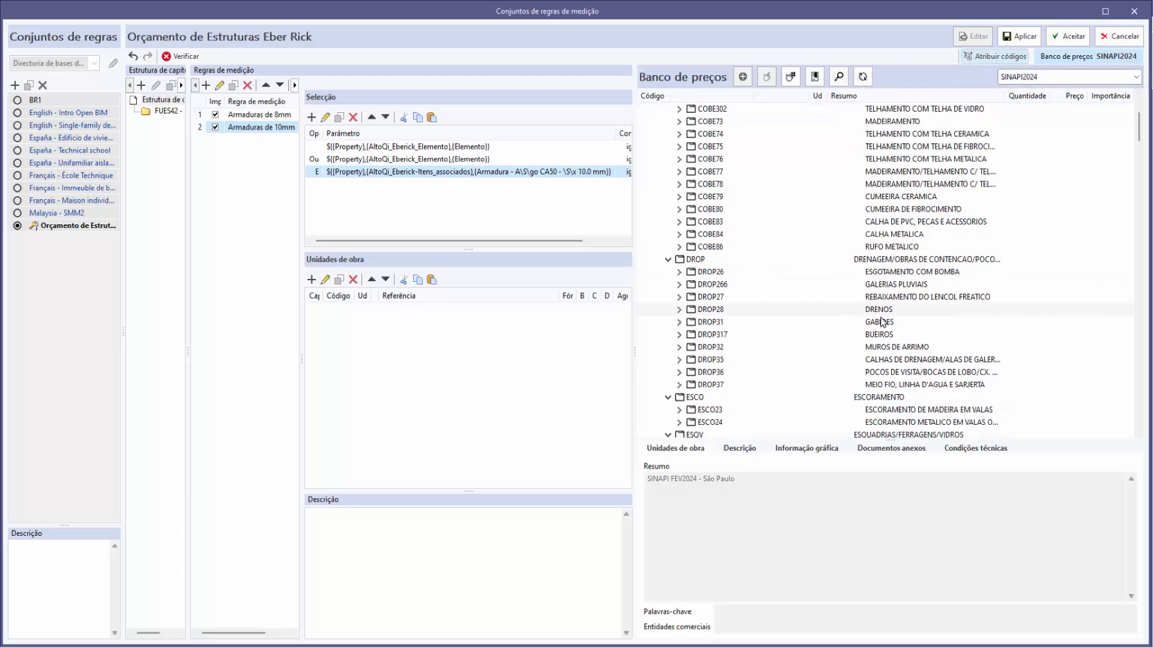
scroll(882, 322, down, 9)
scroll(884, 326, down, 5)
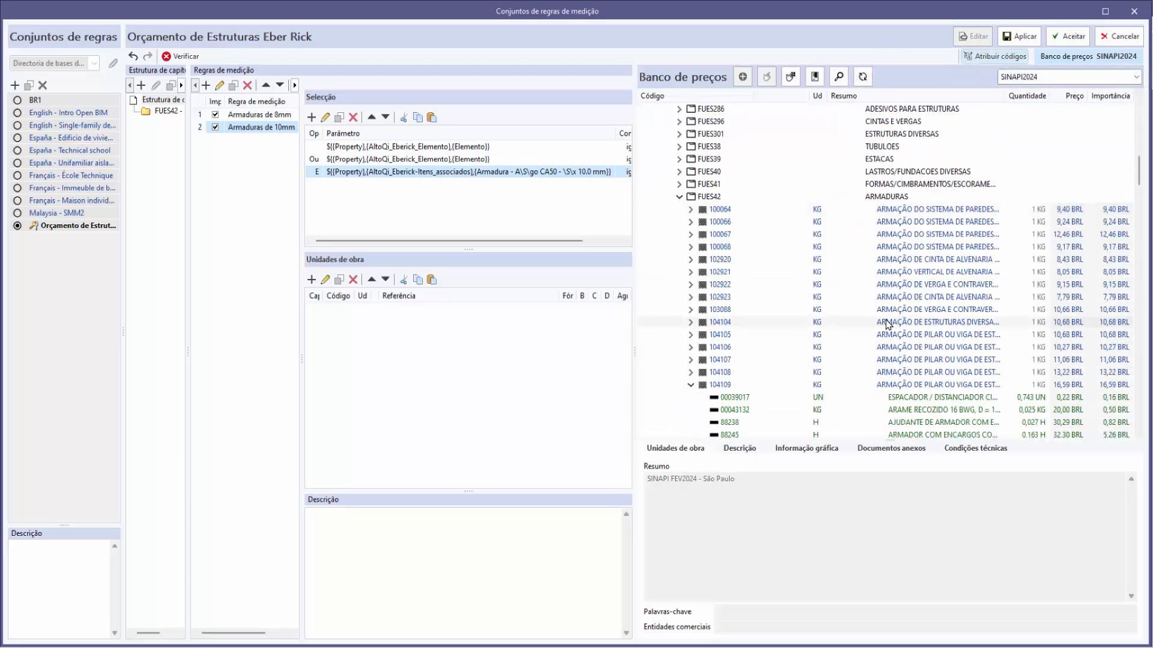
click(908, 337)
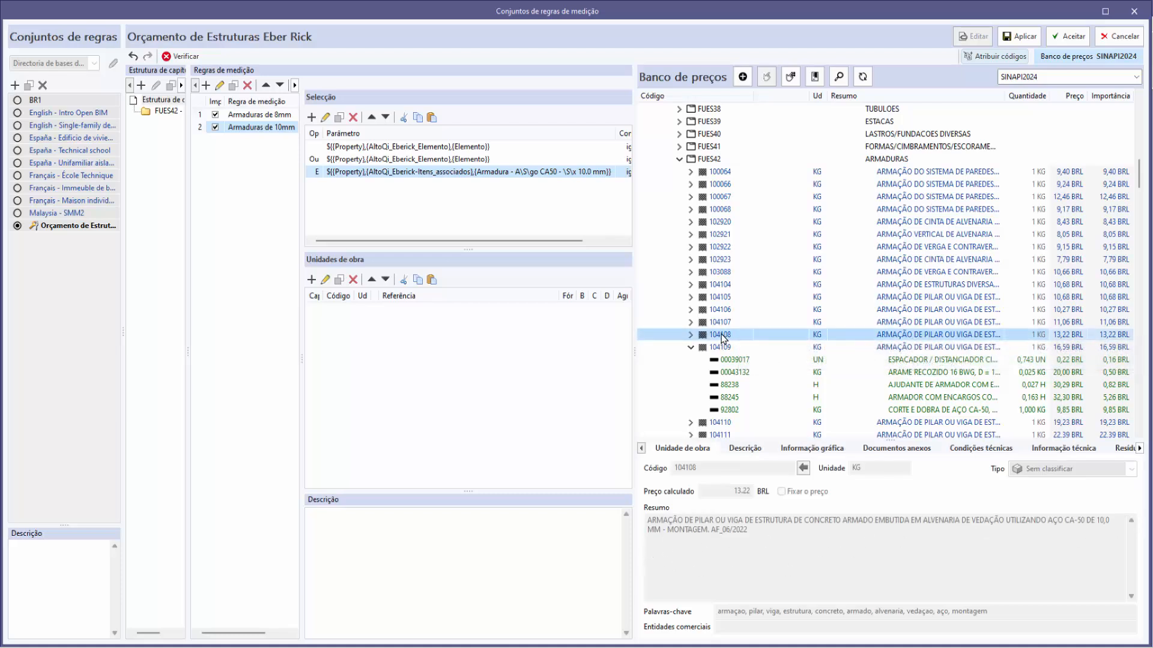
click(742, 77)
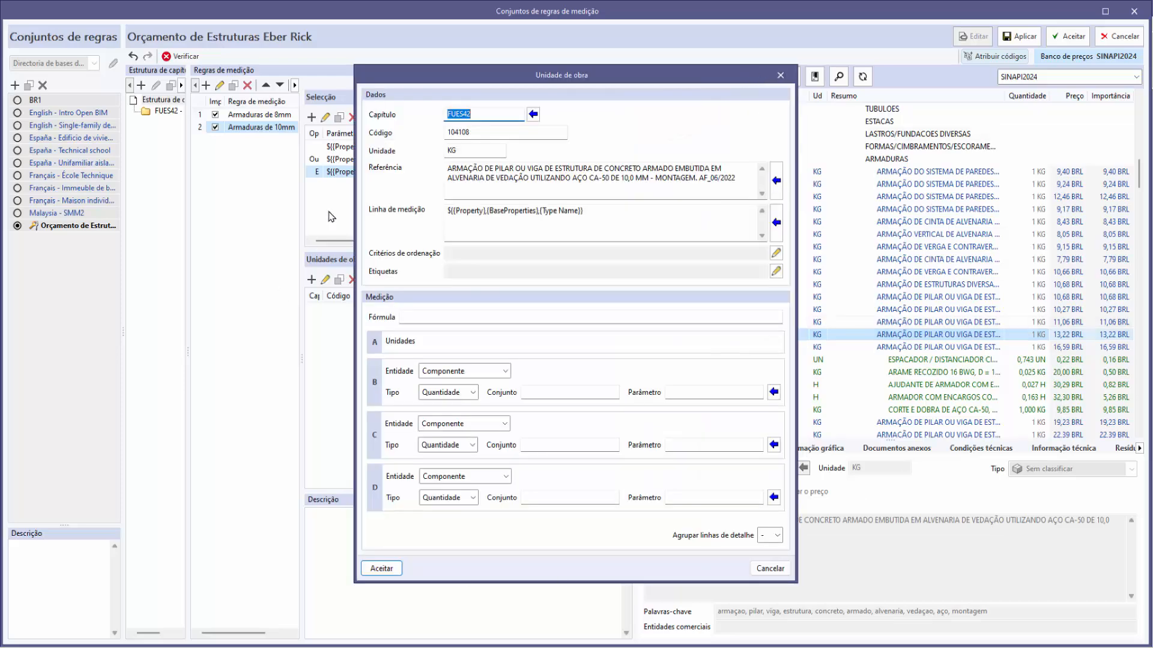
click(773, 392)
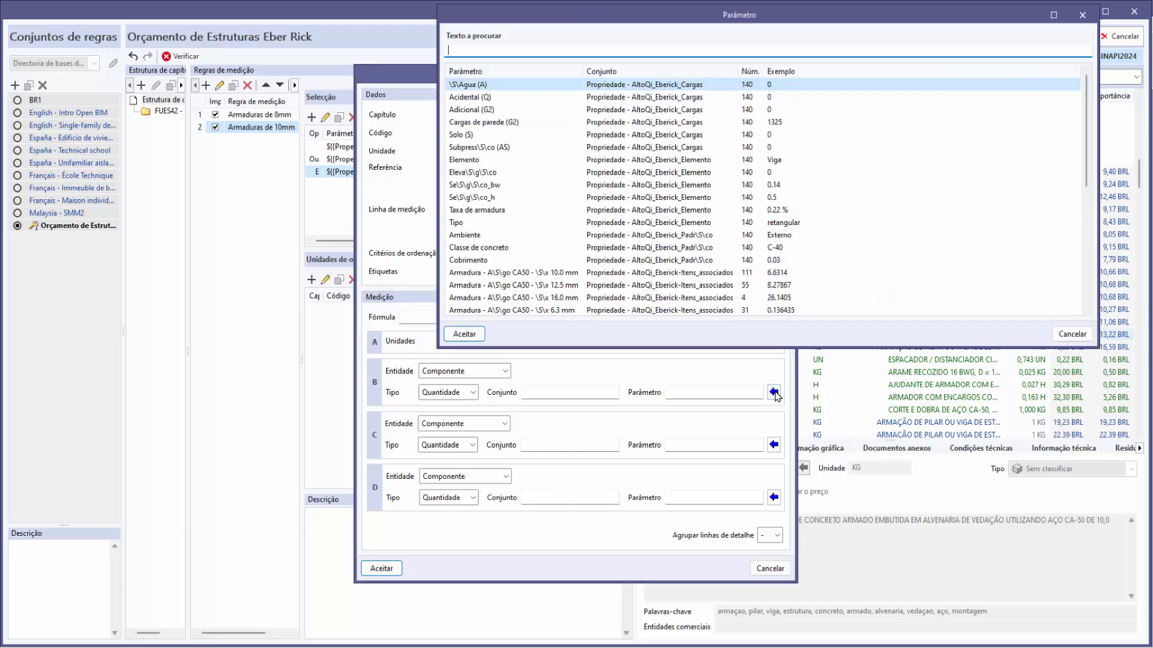
click(564, 274)
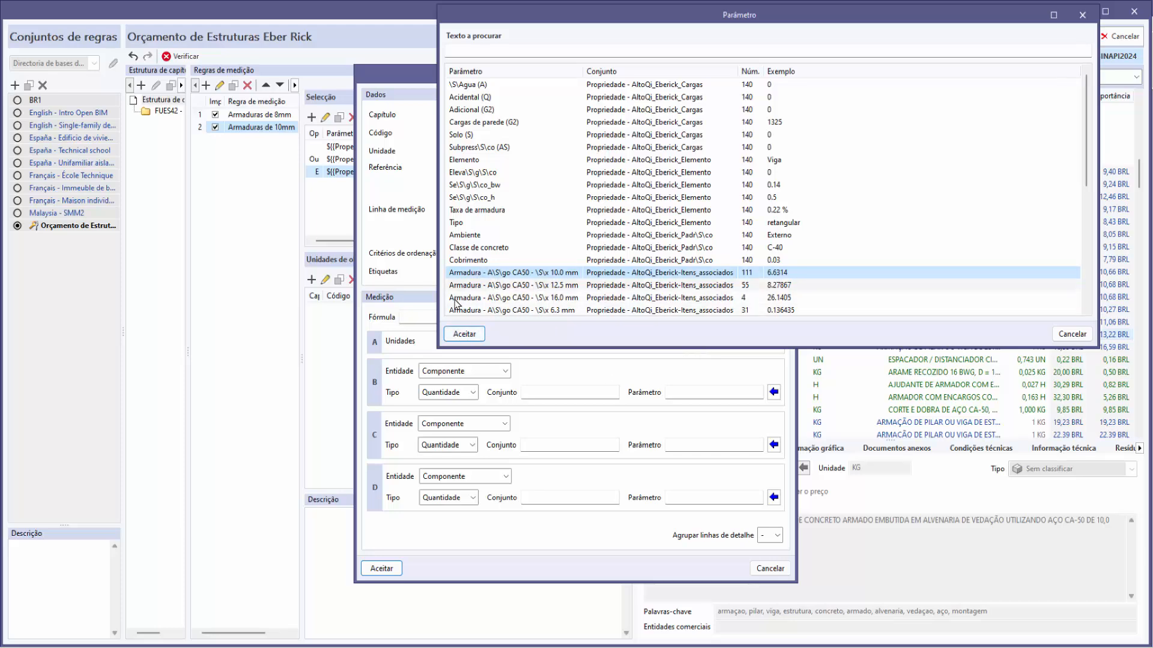
click(463, 334)
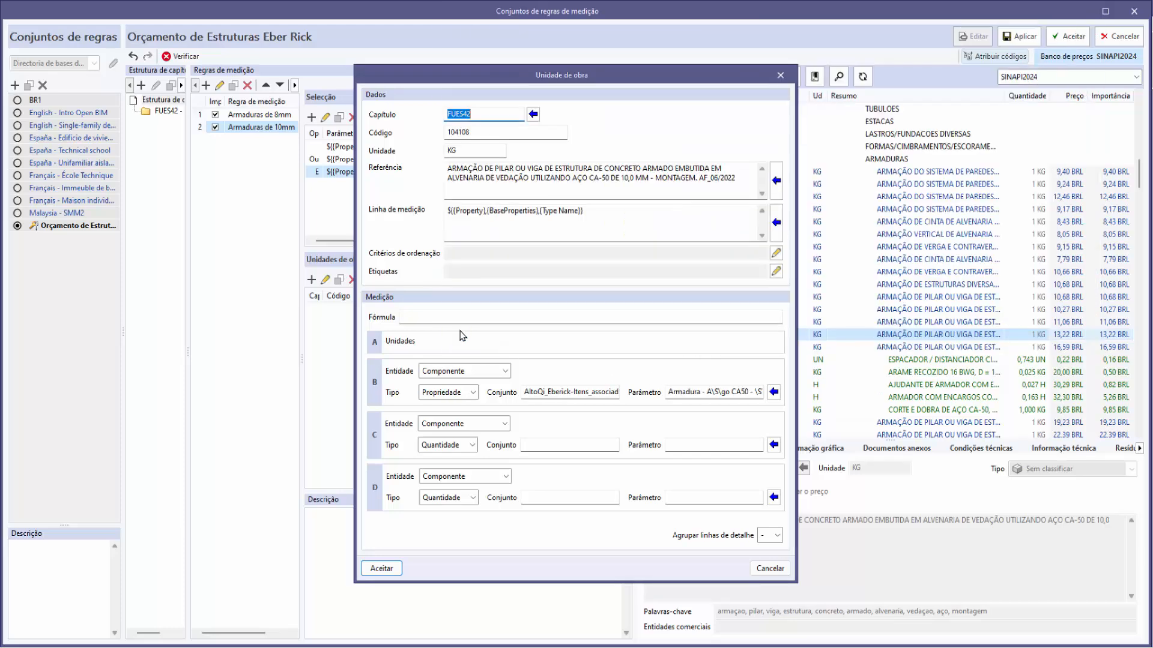
click(394, 571)
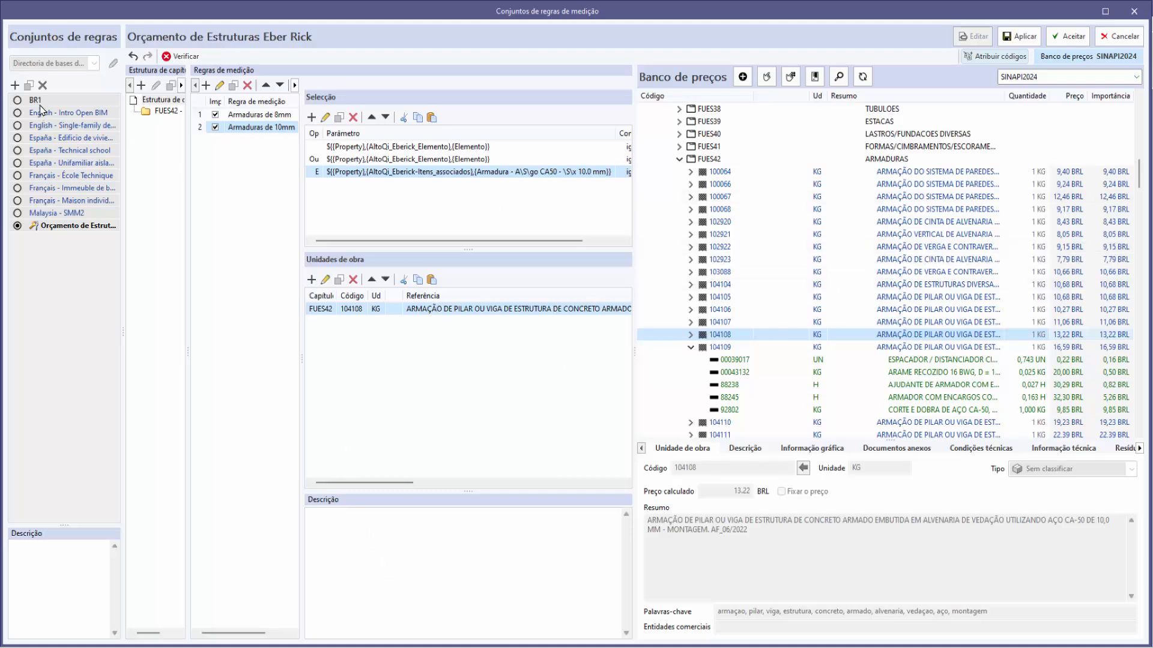
- Verify the rule set reports no errors and apply the changes
click(180, 59)
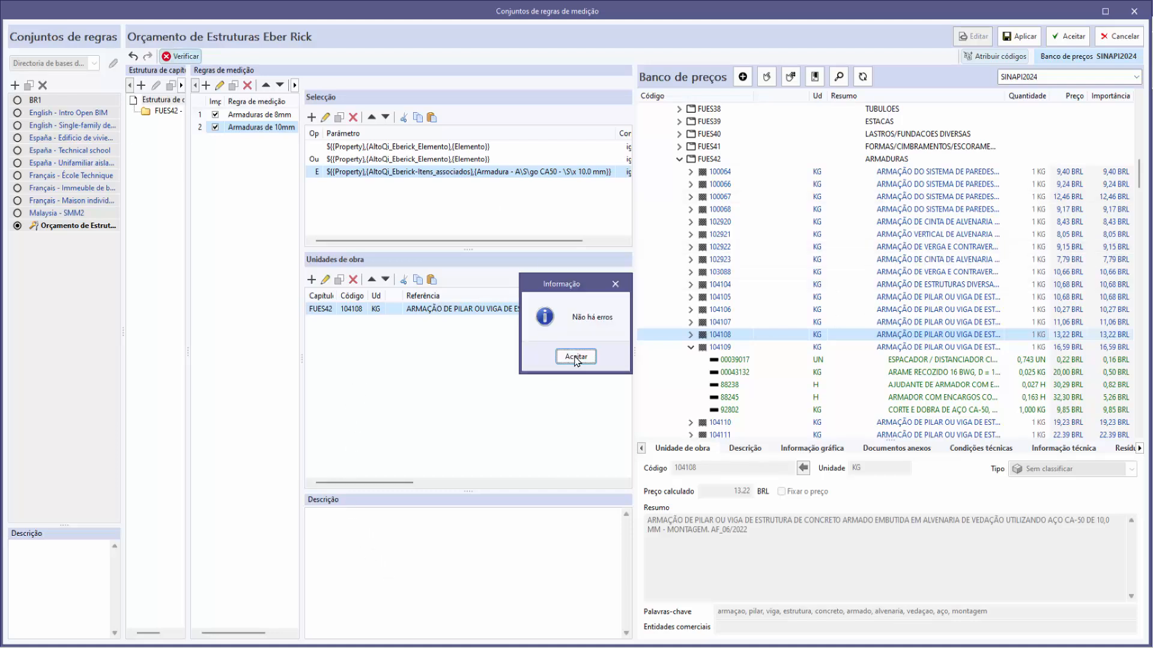
click(575, 358)
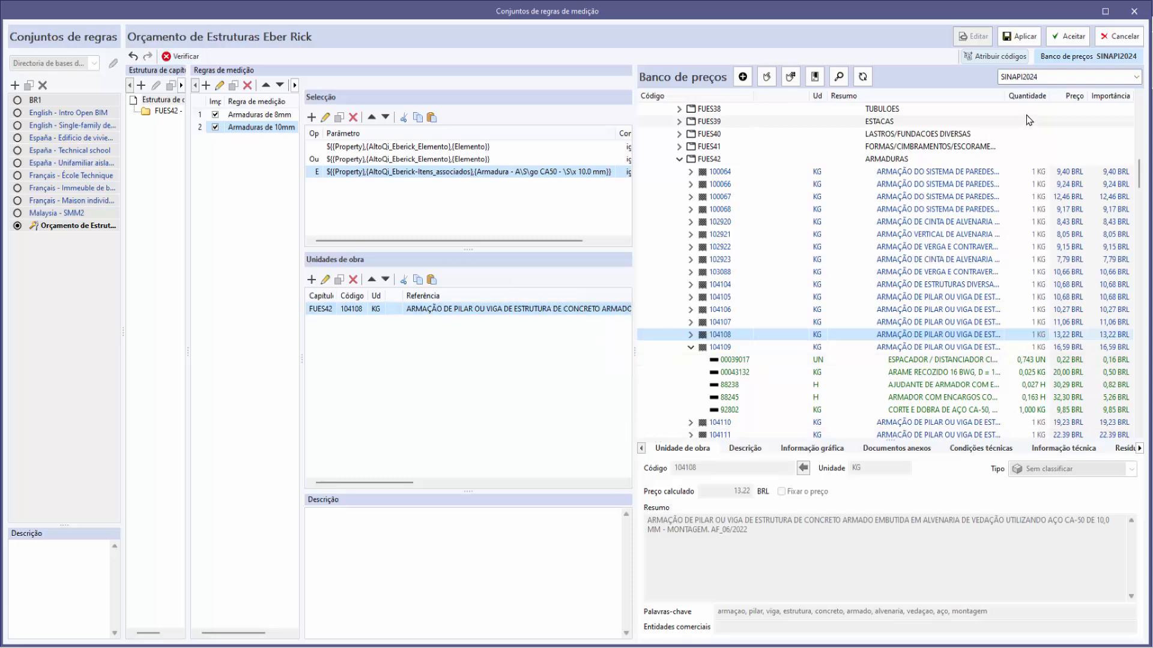
click(1023, 41)
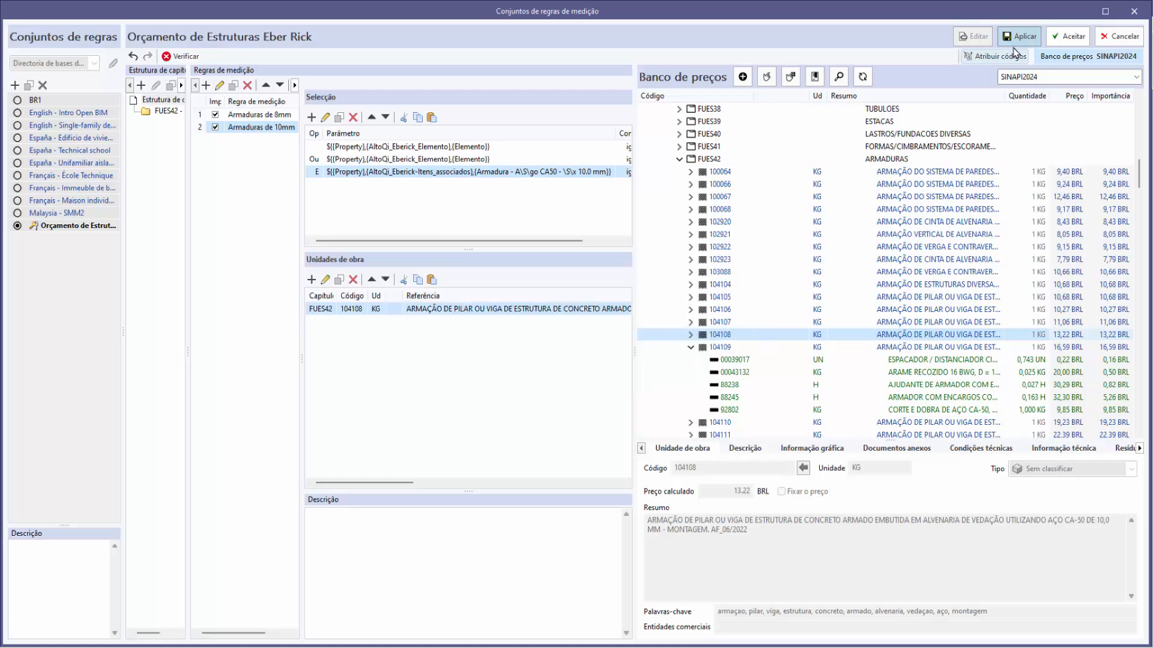
- Save the rules and regenerate the budget from the model measurement with 1:1 SINAPI2024 parity
click(1065, 37)
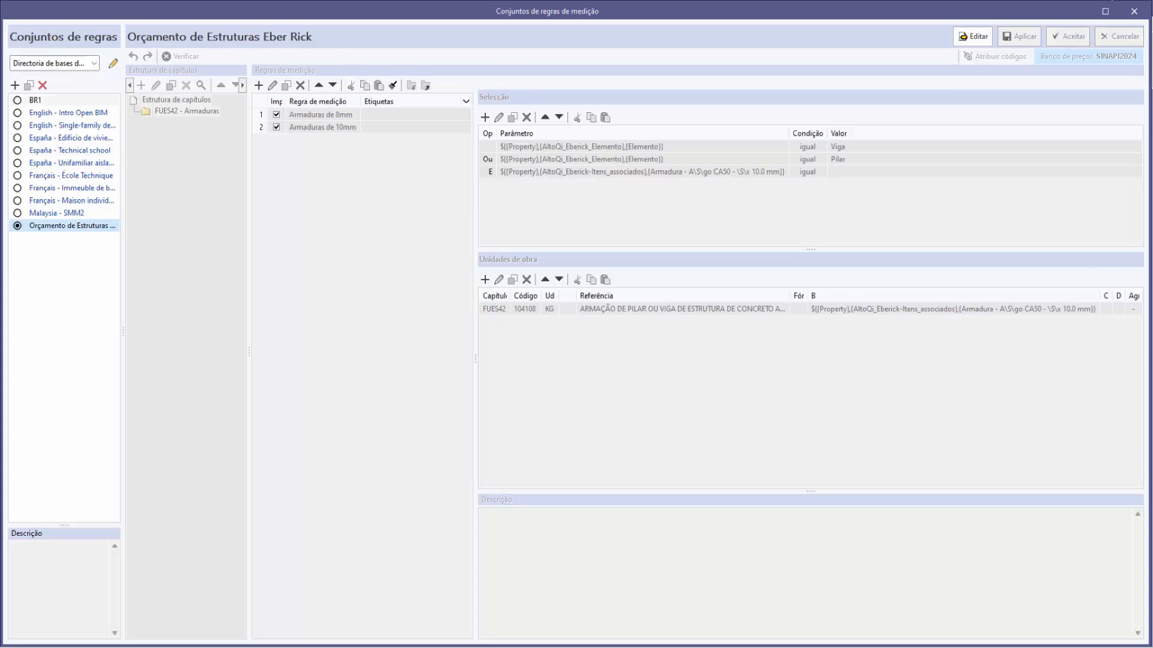
click(1136, 15)
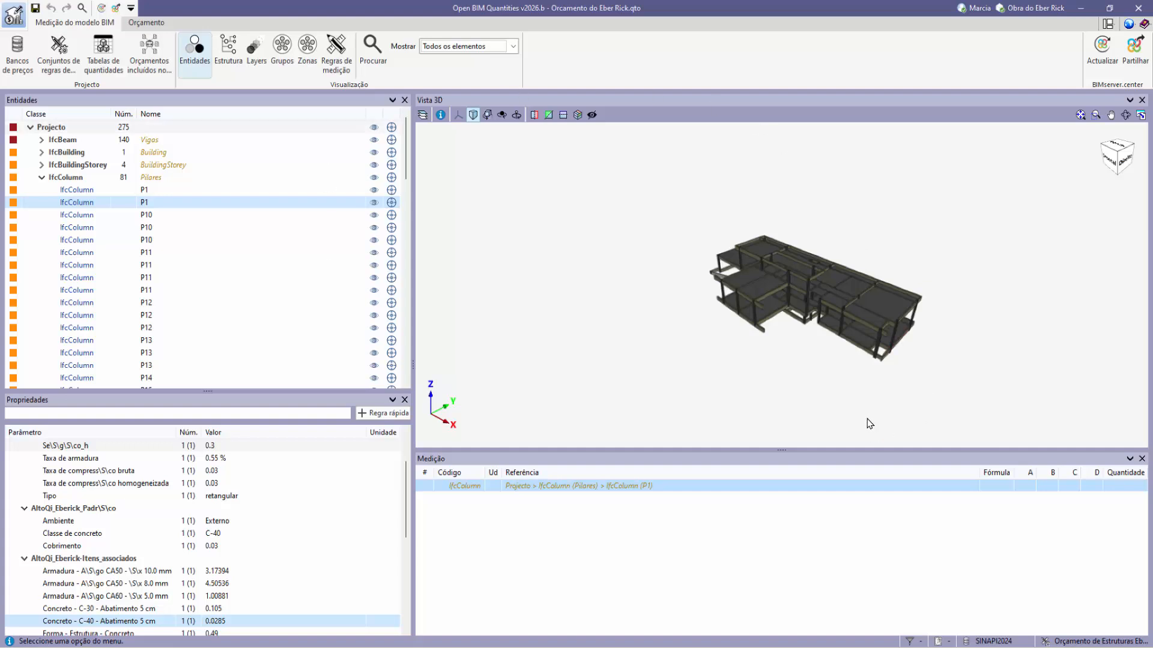
click(148, 23)
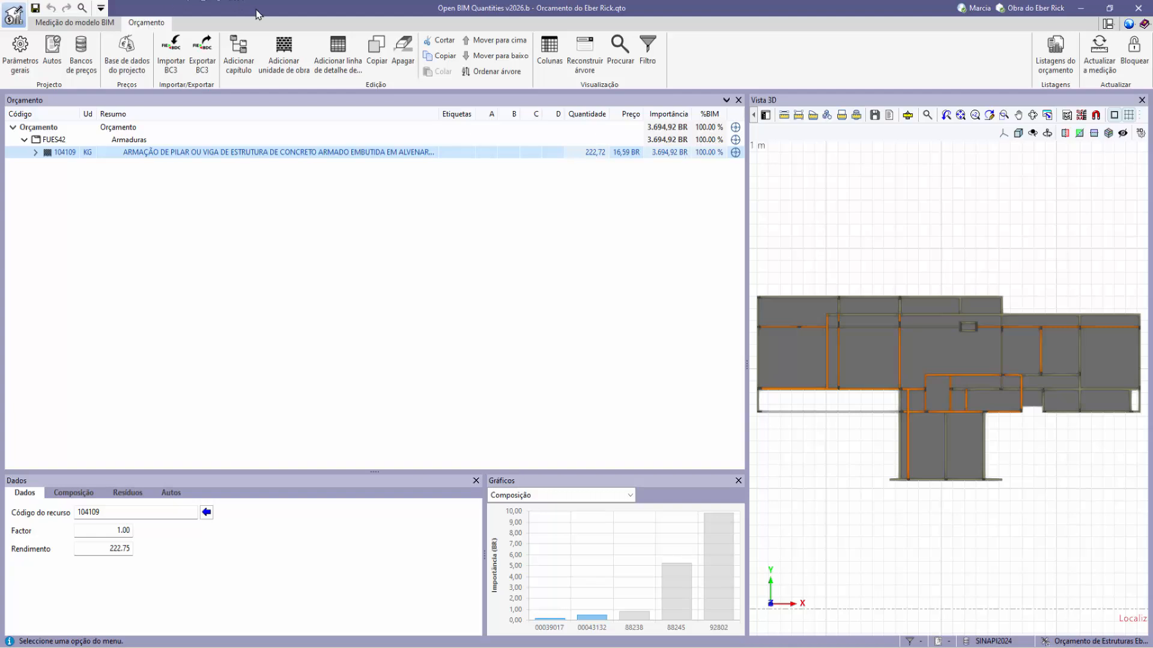
click(1097, 66)
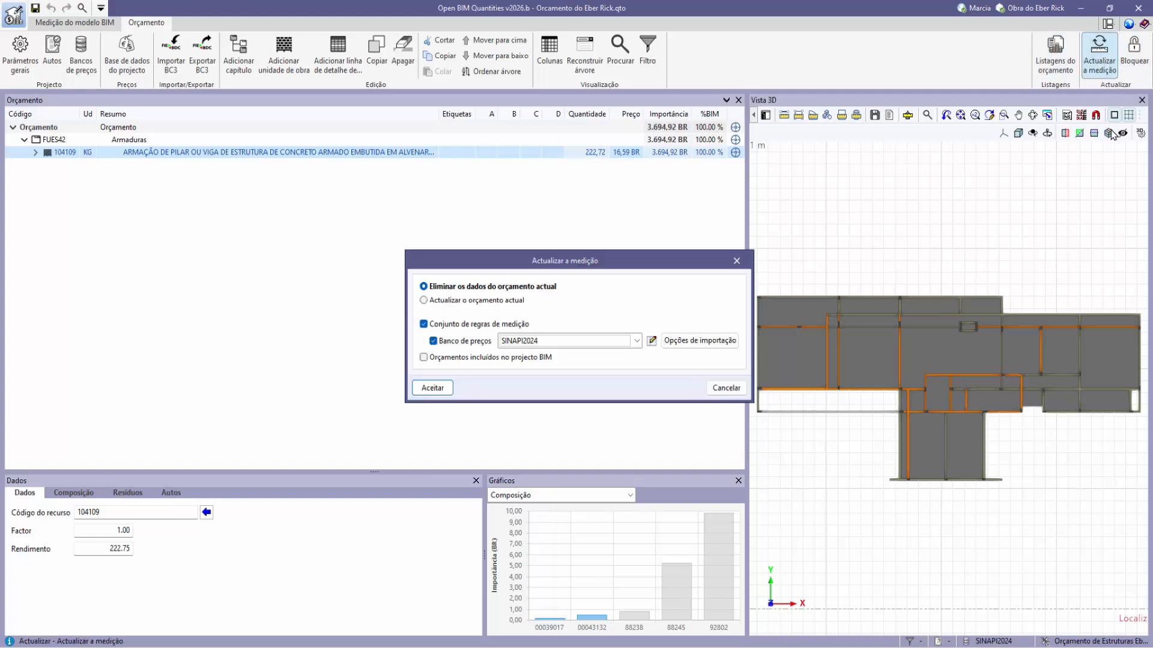
click(438, 389)
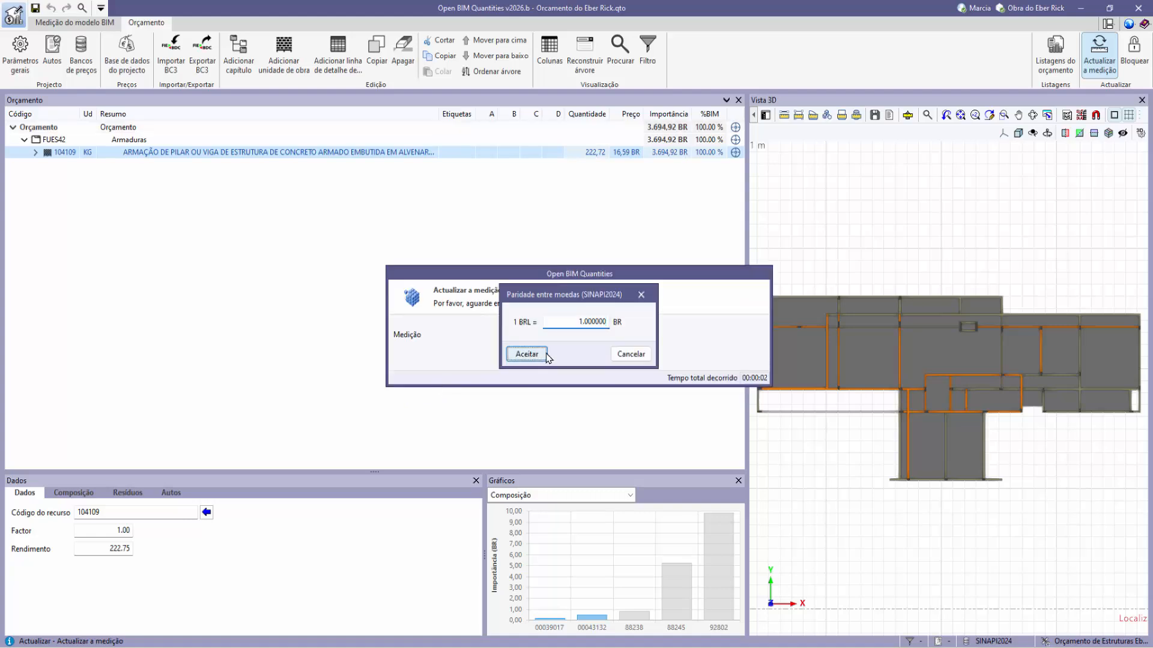
click(527, 355)
click(580, 360)
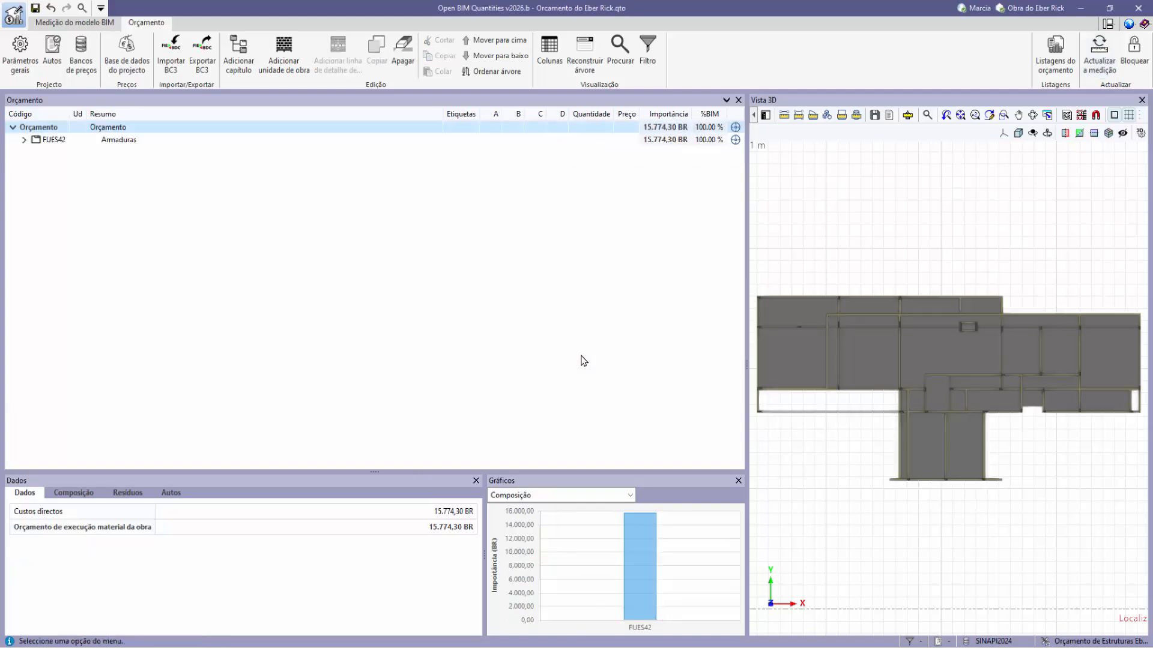
- Review items 104108 (913,72 KG) and 104109 under FUES42, then reopen the measurement rule sets
click(24, 139)
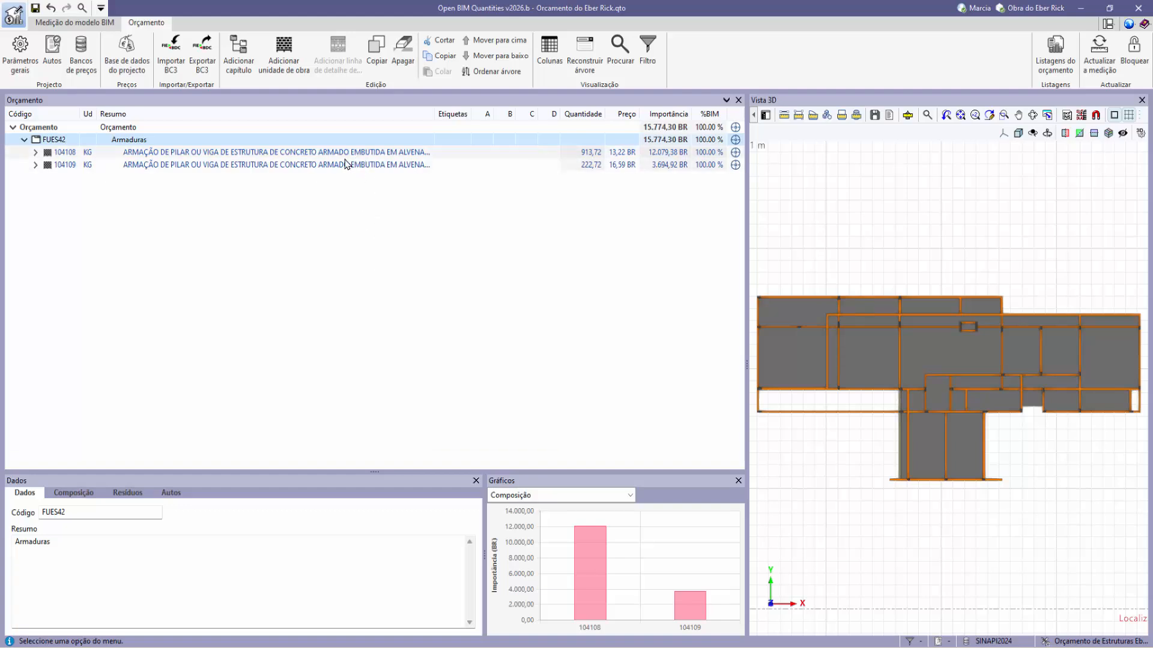
click(285, 153)
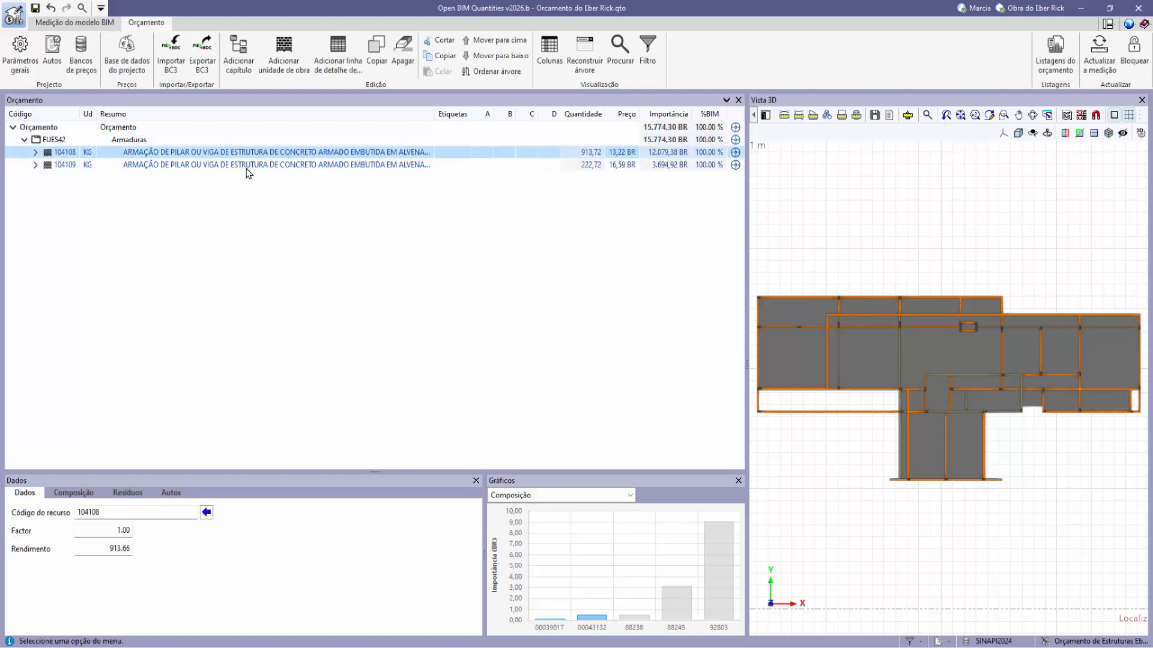
click(195, 167)
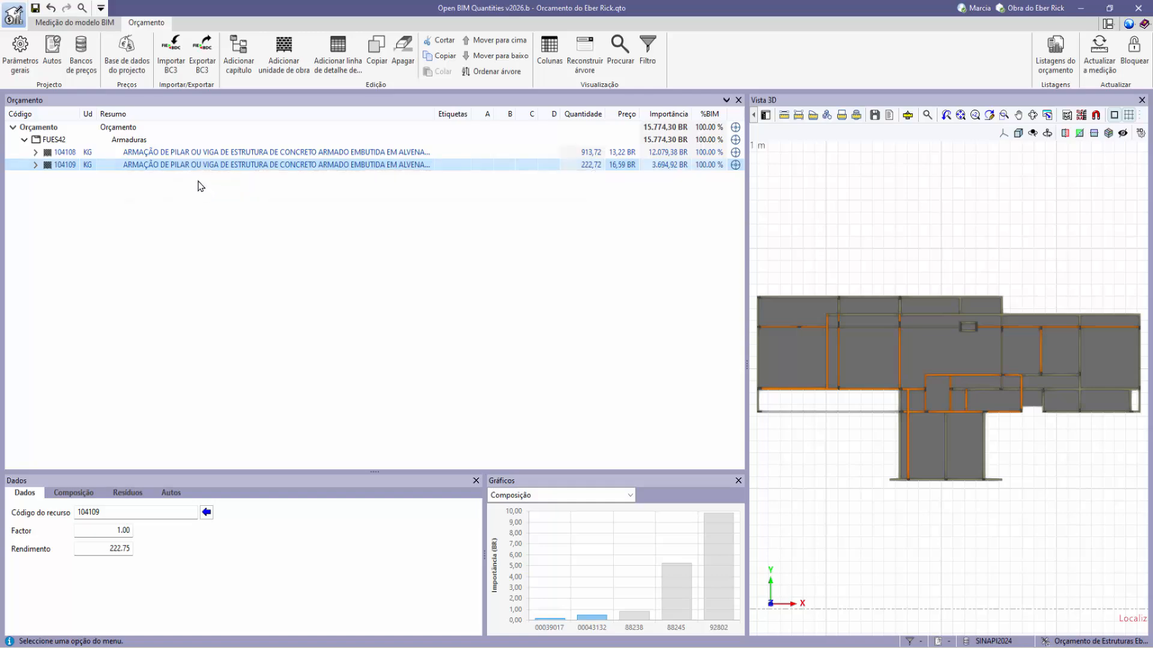
click(75, 22)
click(58, 53)
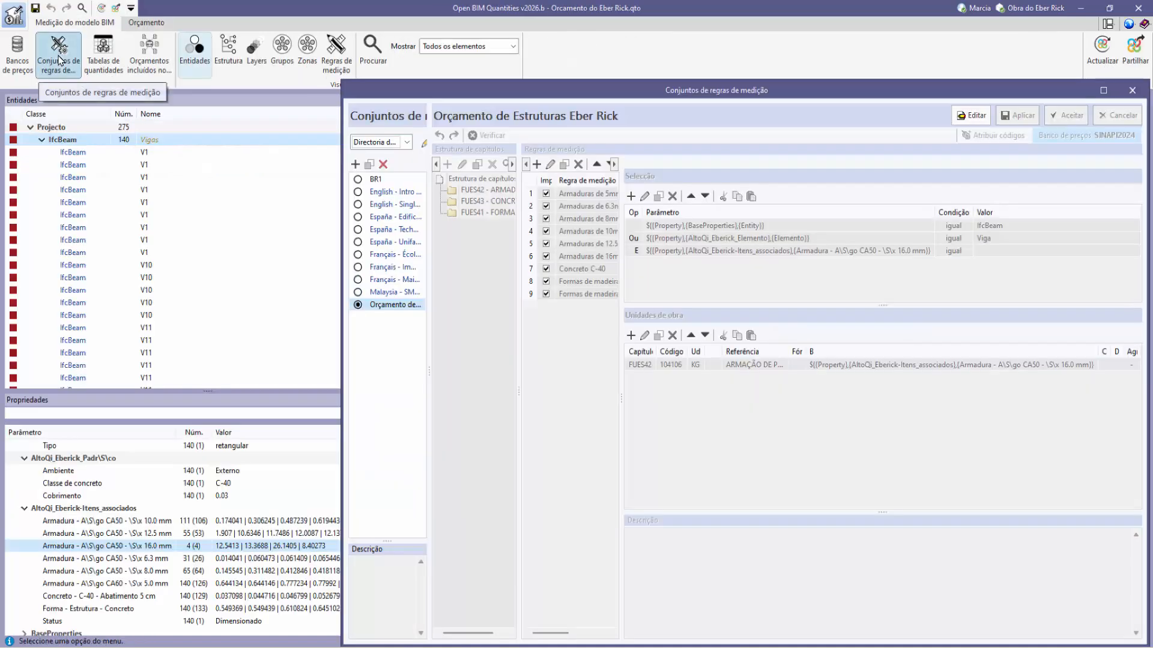
- Review the Concreto C-40 and Formas de madeira para pilares rules, then confirm and close the rule sets
click(972, 115)
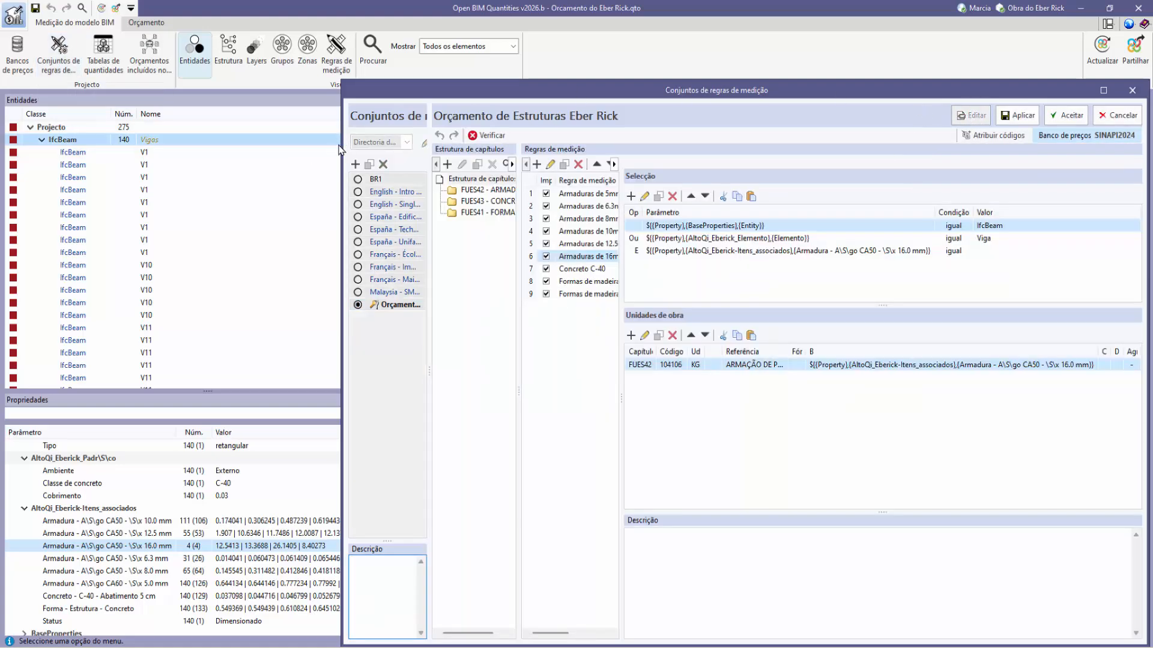
drag(342, 146, 34, 120)
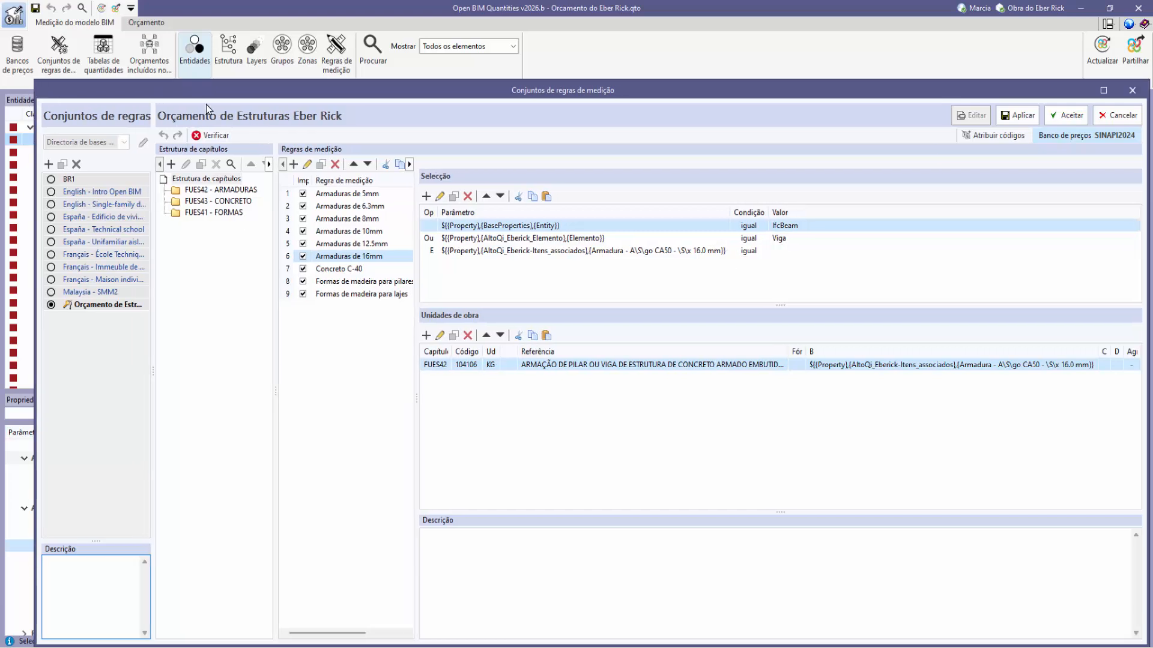
click(368, 269)
click(359, 282)
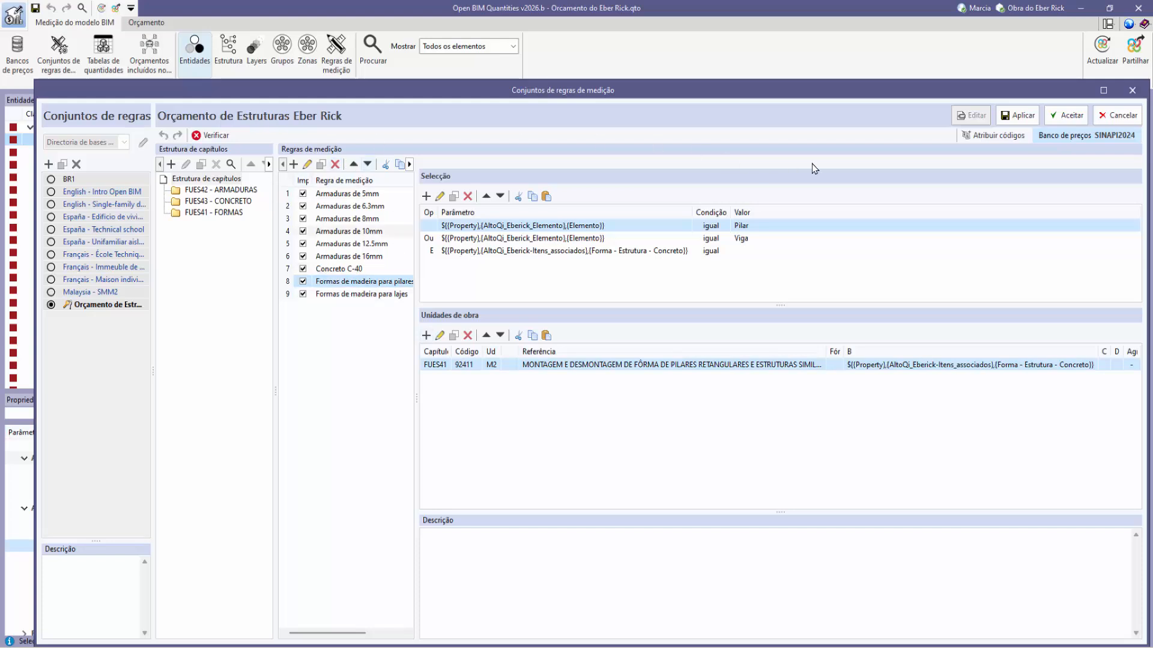
click(1069, 116)
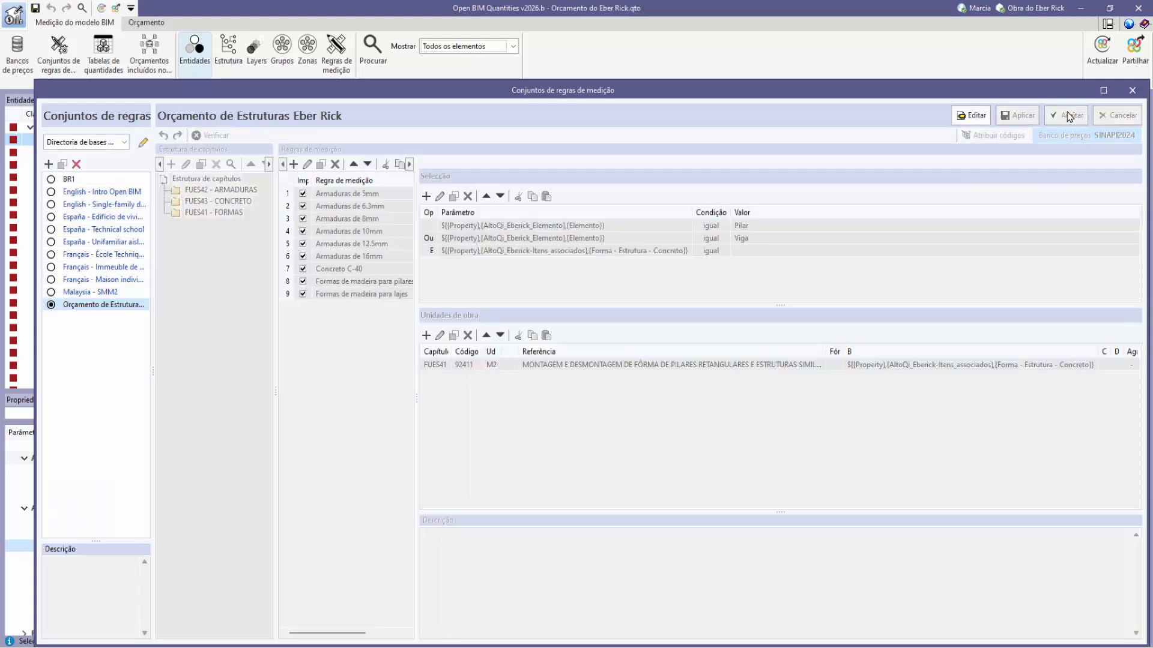
click(1132, 91)
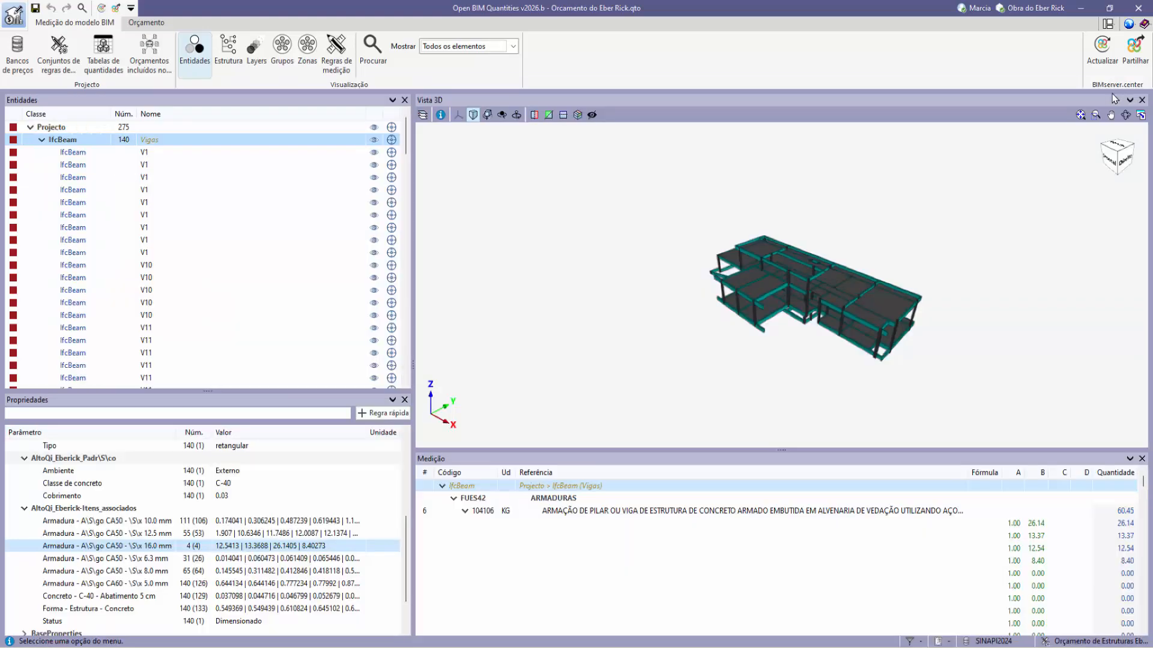
- Regenerate the budget to 1.944.625,08 BR and expand the CONCRETO and FORMAS chapters
click(146, 23)
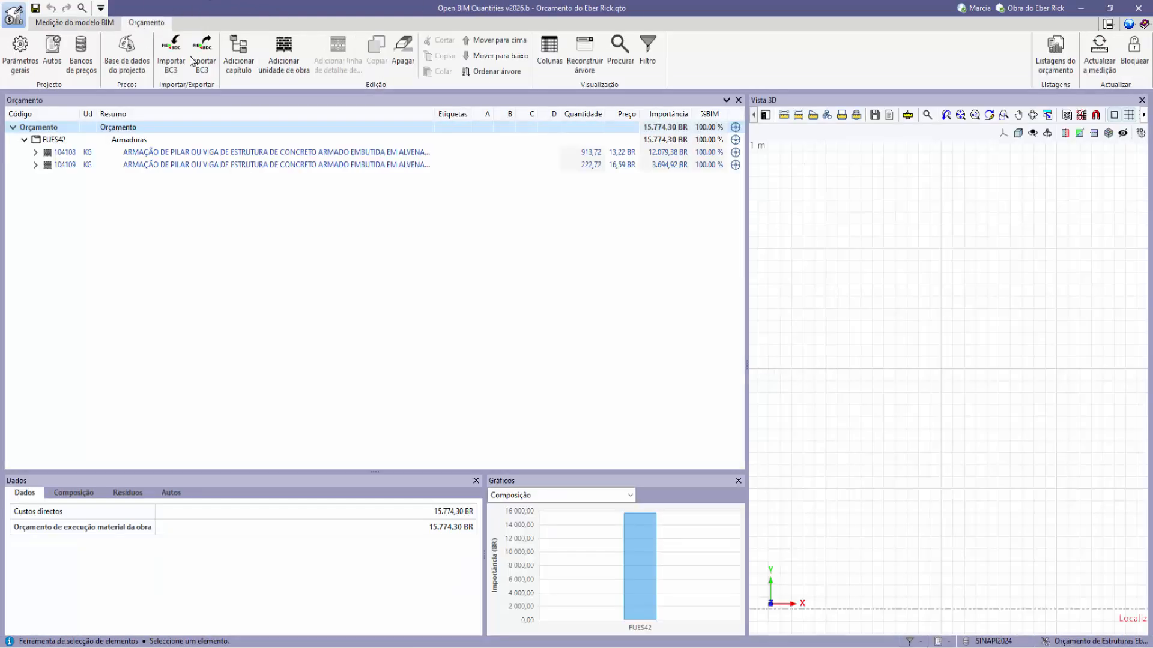
click(1096, 64)
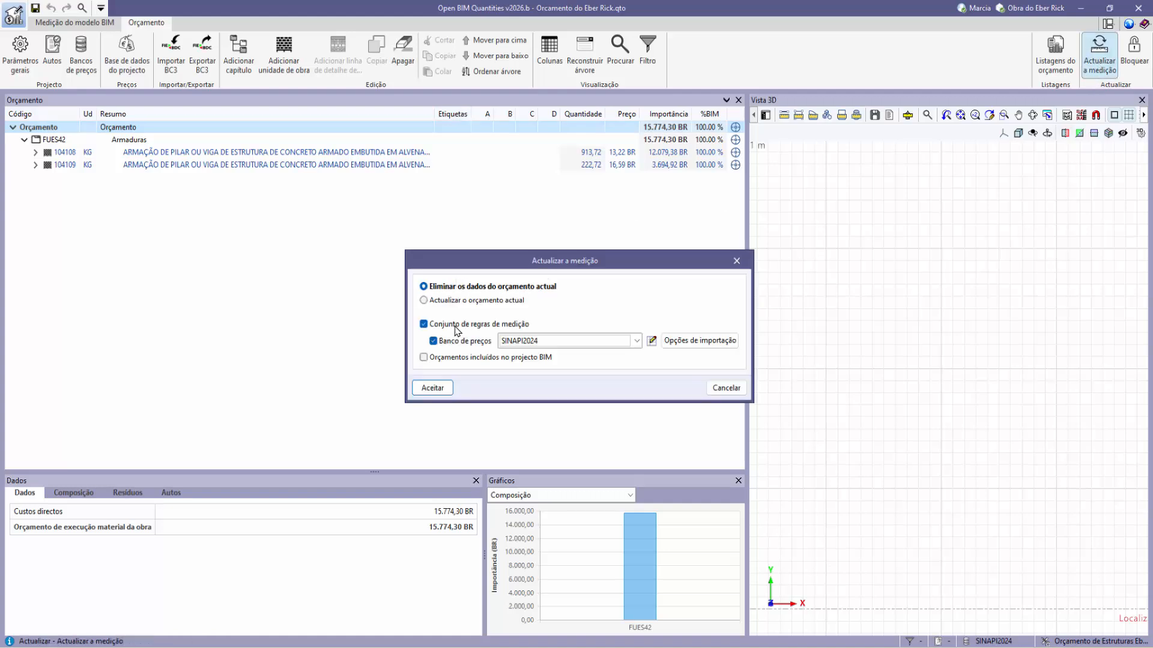
click(435, 388)
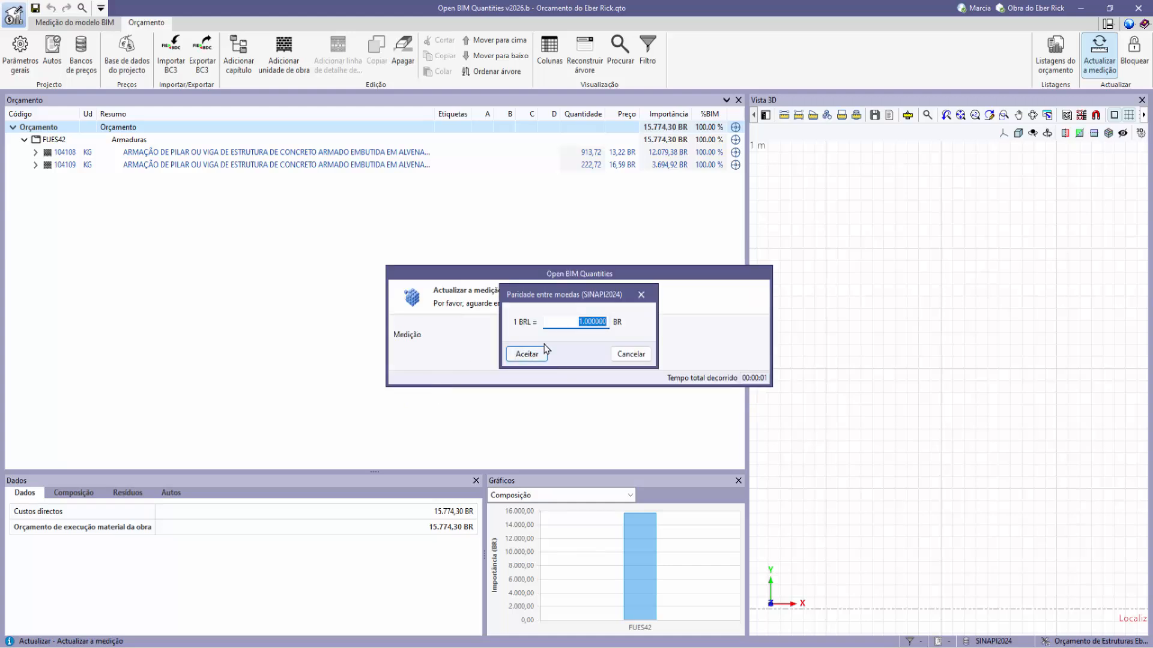
click(547, 354)
click(575, 359)
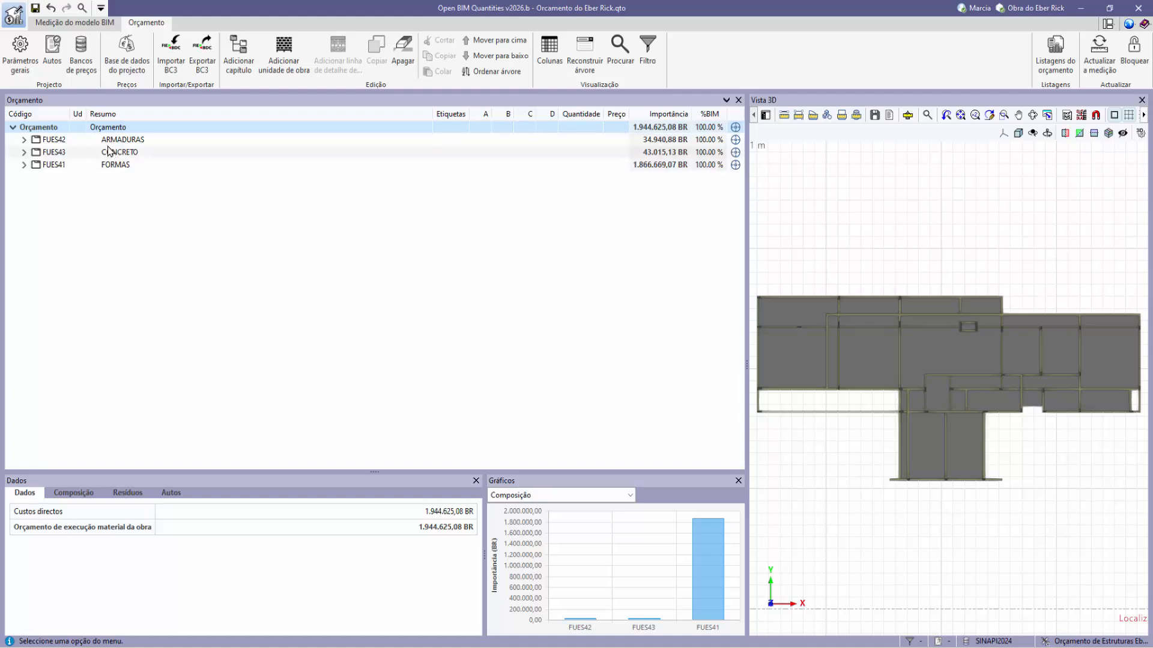
click(24, 152)
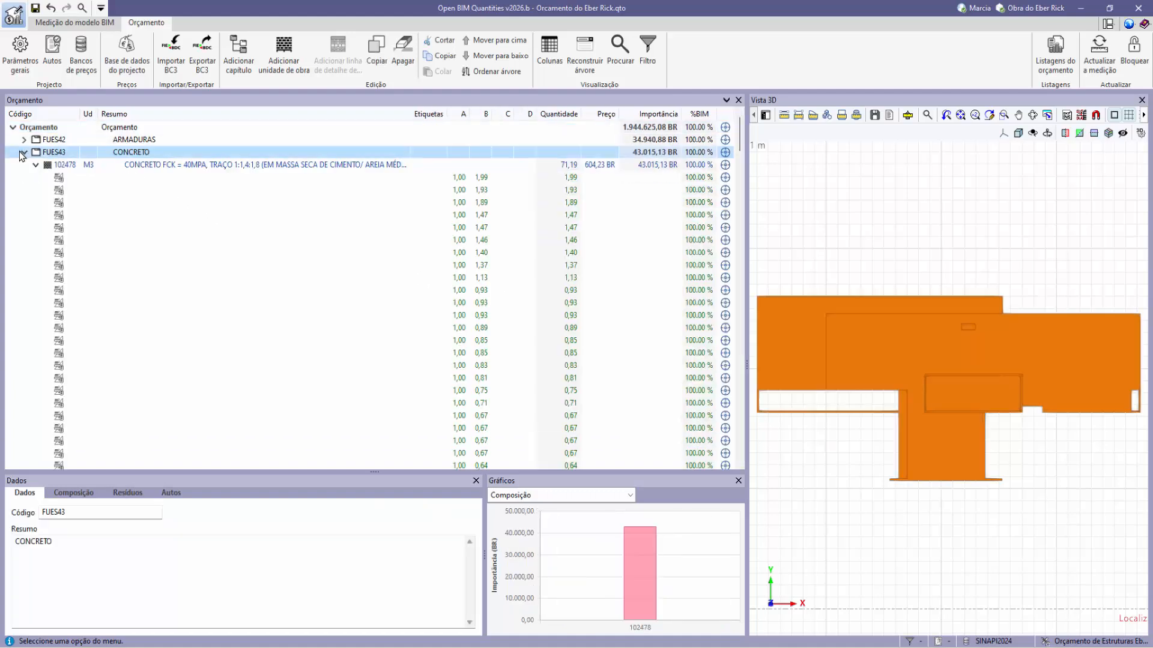
click(36, 164)
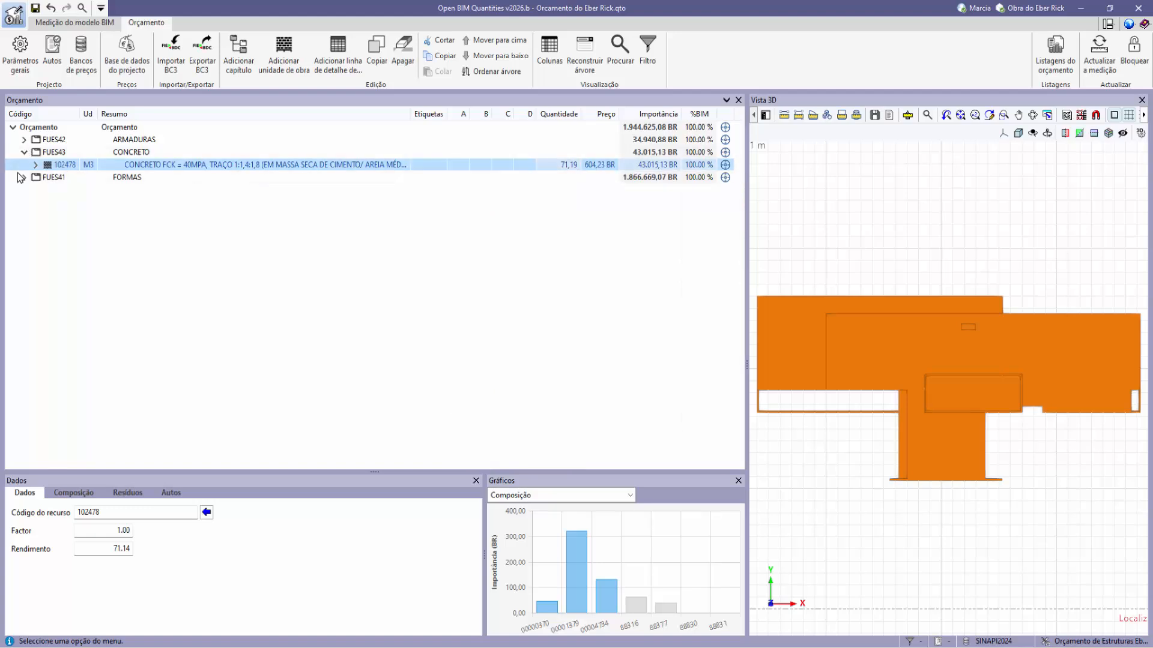
click(24, 177)
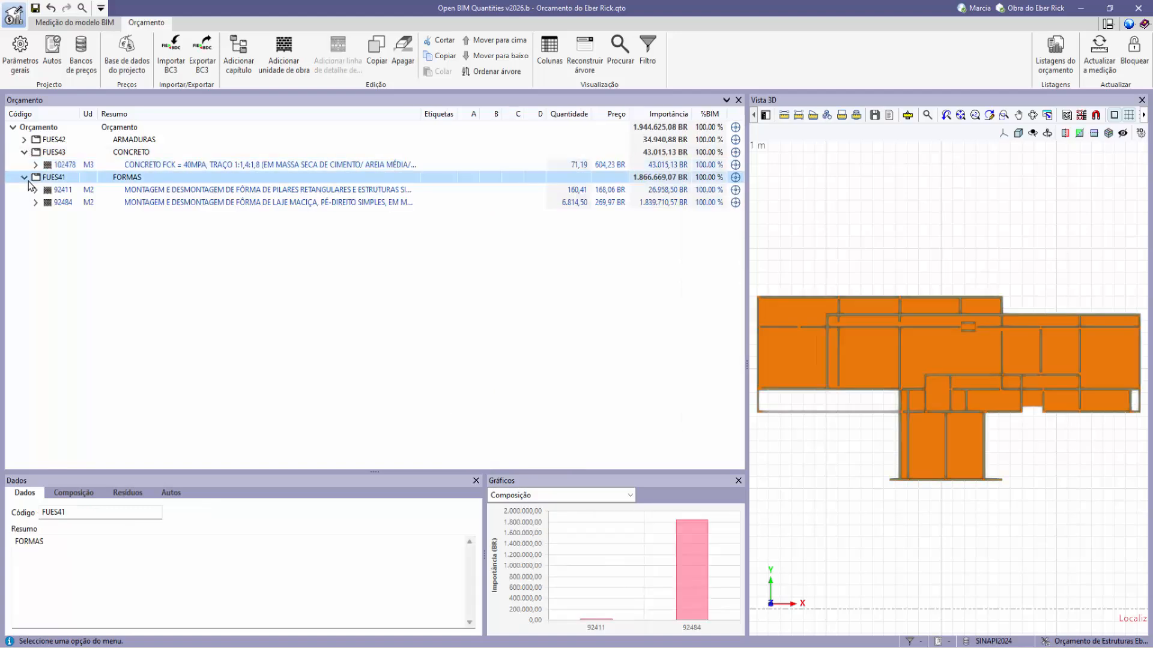